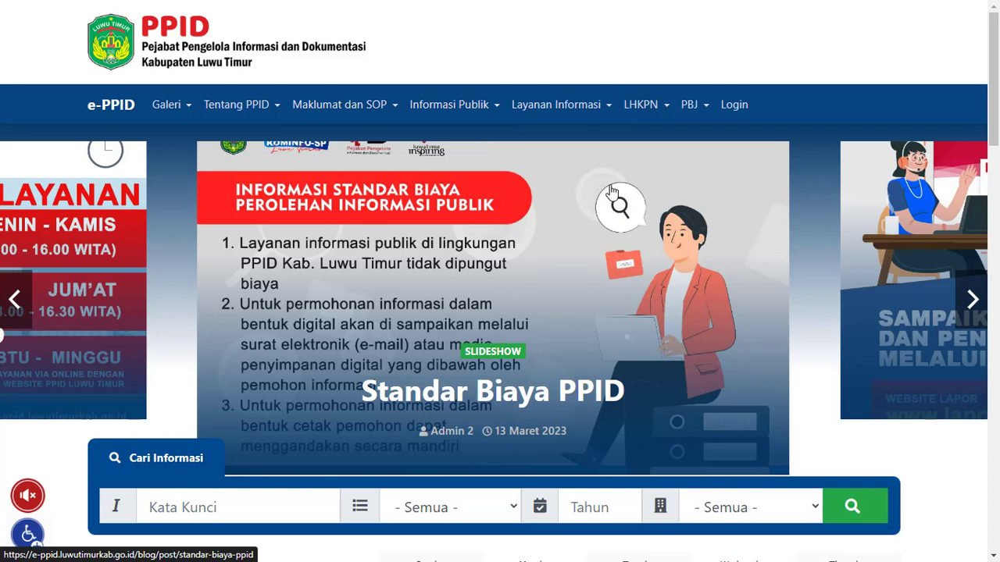
Open the PBJ page for Tahun 2022 on the e-PPID site and review its list of procurement documents
{"action": "left_click", "coordinate": [703, 105]}
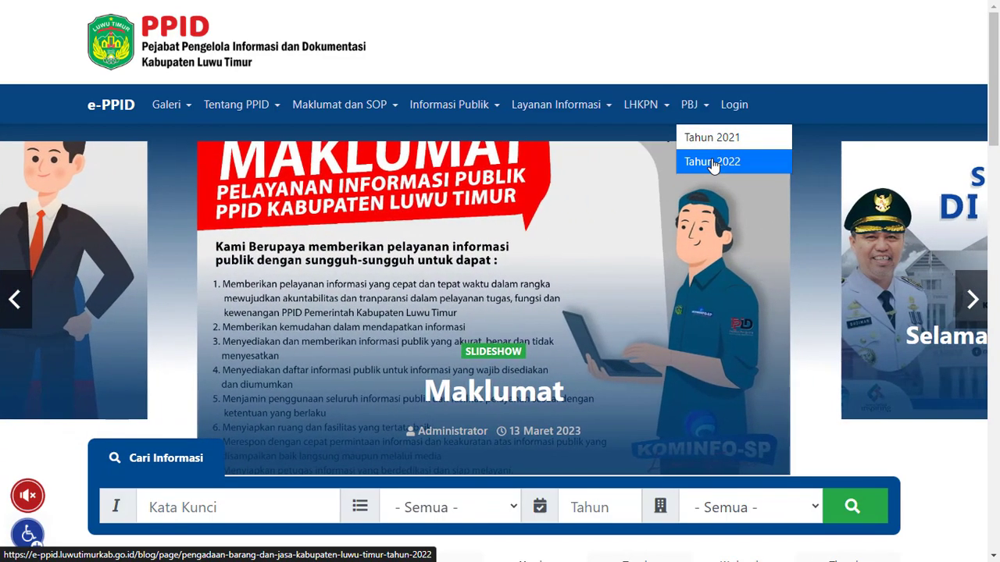
{"action": "left_click", "coordinate": [712, 162]}
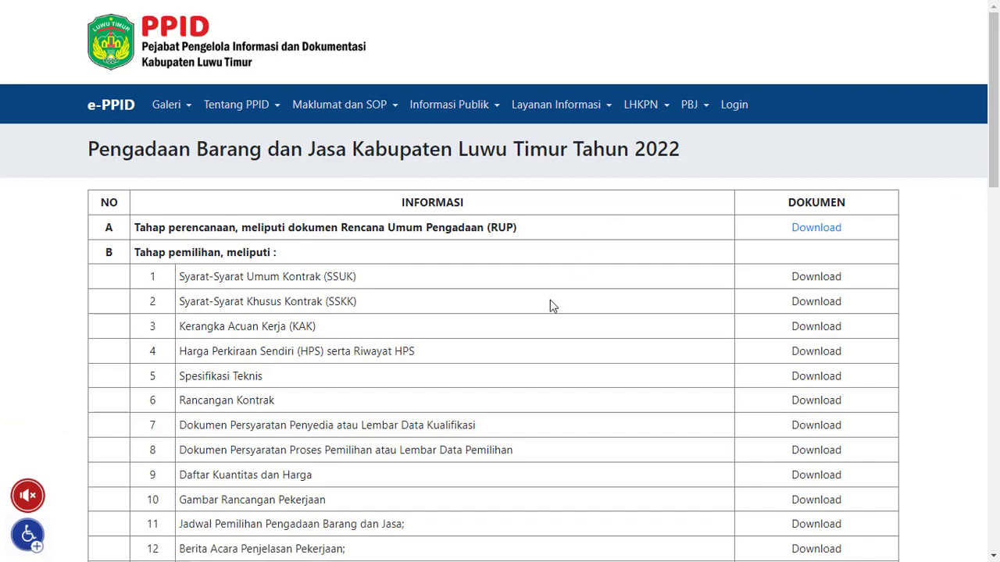
{"action": "scroll", "coordinate": [551, 305], "scroll_direction": "down", "scroll_amount": 5}
{"action": "scroll", "coordinate": [550, 306], "scroll_direction": "down", "scroll_amount": 1}
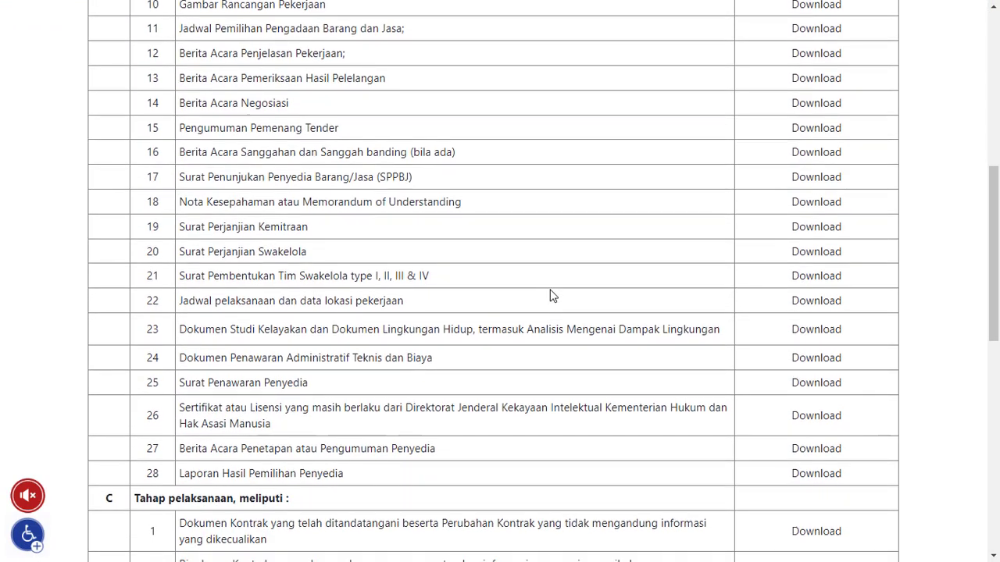
{"action": "scroll", "coordinate": [551, 300], "scroll_direction": "down", "scroll_amount": 5}
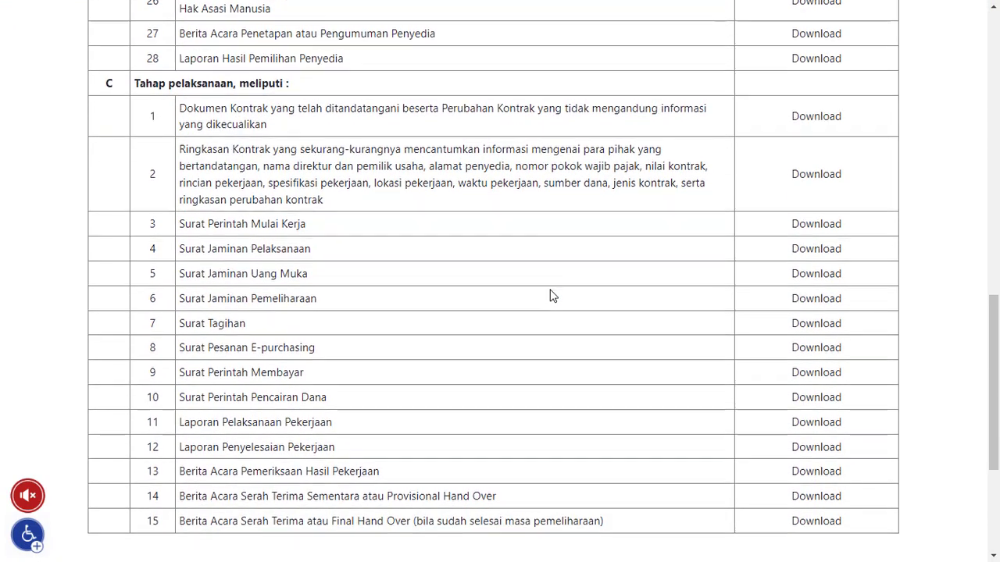
{"action": "scroll", "coordinate": [550, 295], "scroll_direction": "up", "scroll_amount": 2}
{"action": "scroll", "coordinate": [551, 295], "scroll_direction": "up", "scroll_amount": 9}
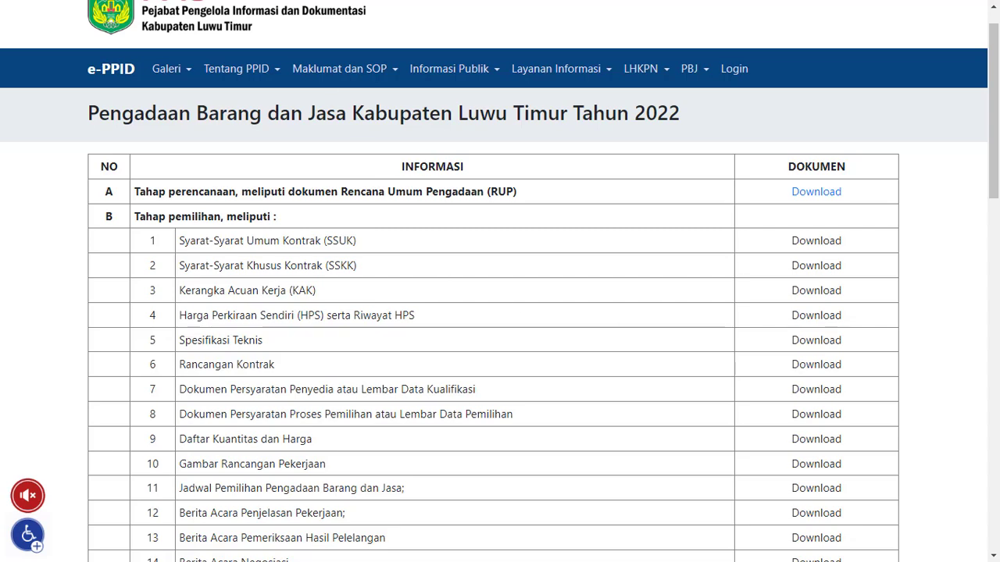
Open the WordPress admin dashboard at kominfo.luwutimurkab.go.id/wp-admin
{"action": "type", "text": "komin"}
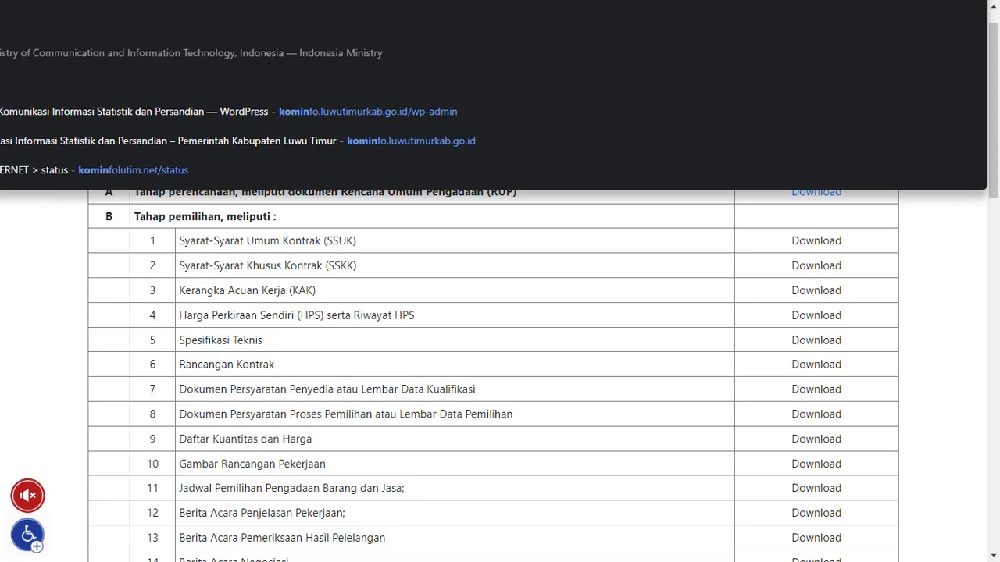
{"action": "key", "text": "Down"}
{"action": "key", "text": "Down"}
{"action": "key", "text": "Down"}
{"action": "key", "text": "Down"}
{"action": "key", "text": "Down"}
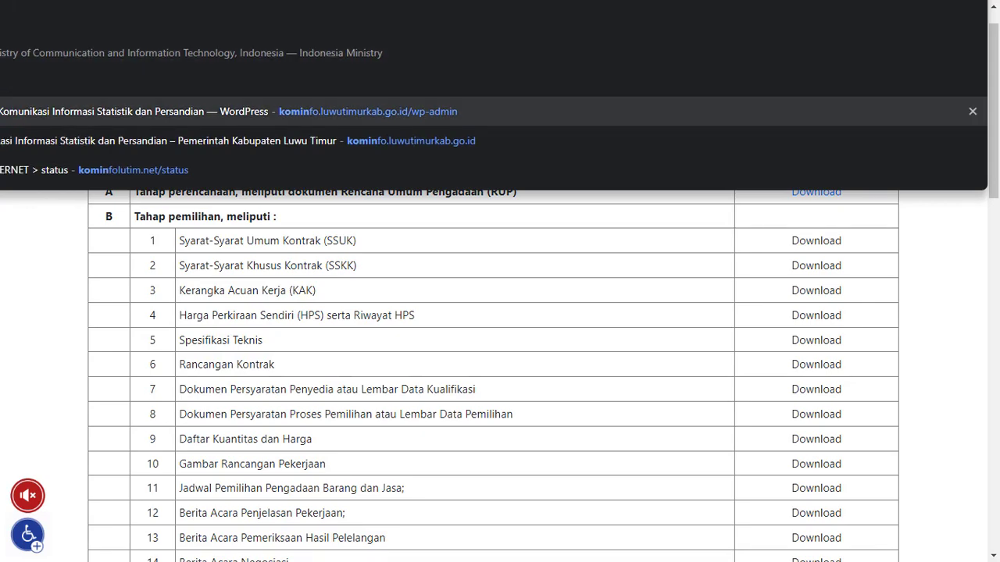
{"action": "key", "text": "Return"}
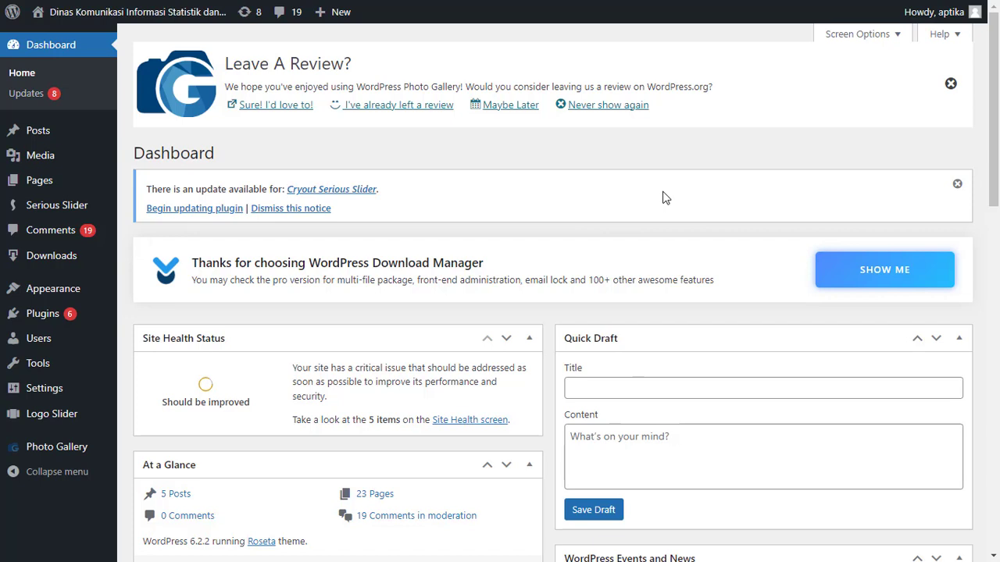
Start a new page from the WordPress site's list of pages
{"action": "mouse_move", "coordinate": [555, 285]}
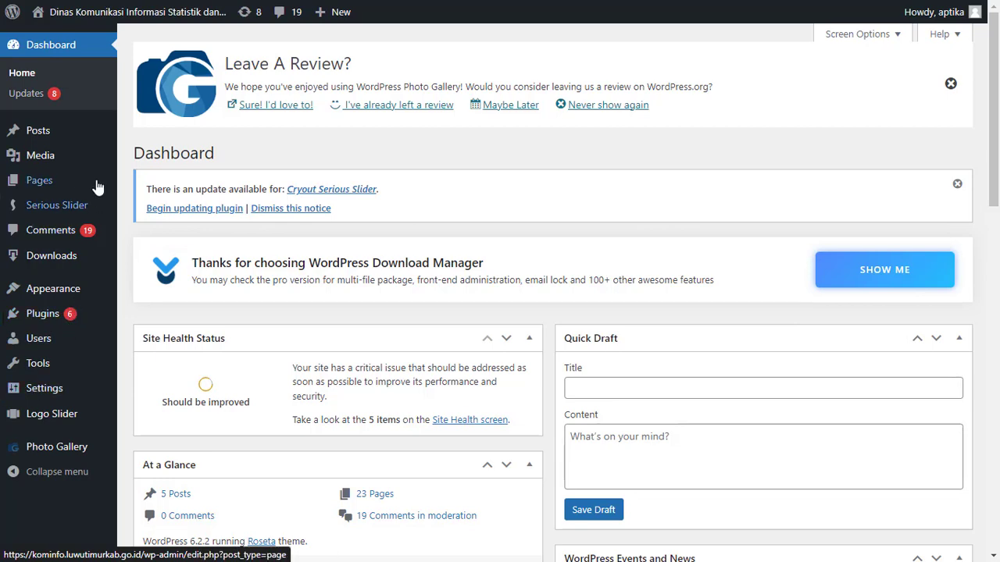
{"action": "mouse_move", "coordinate": [68, 188]}
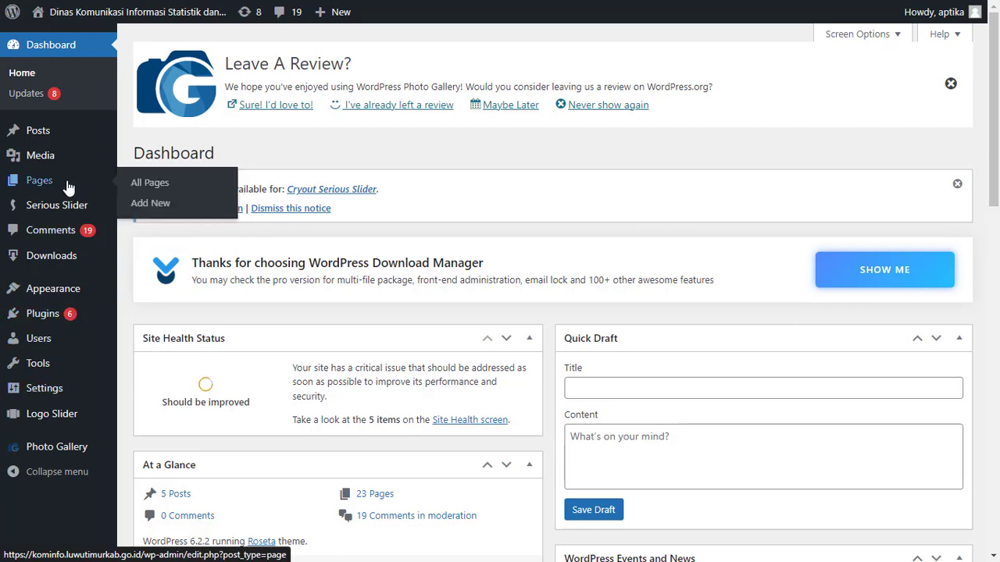
{"action": "left_click", "coordinate": [68, 187]}
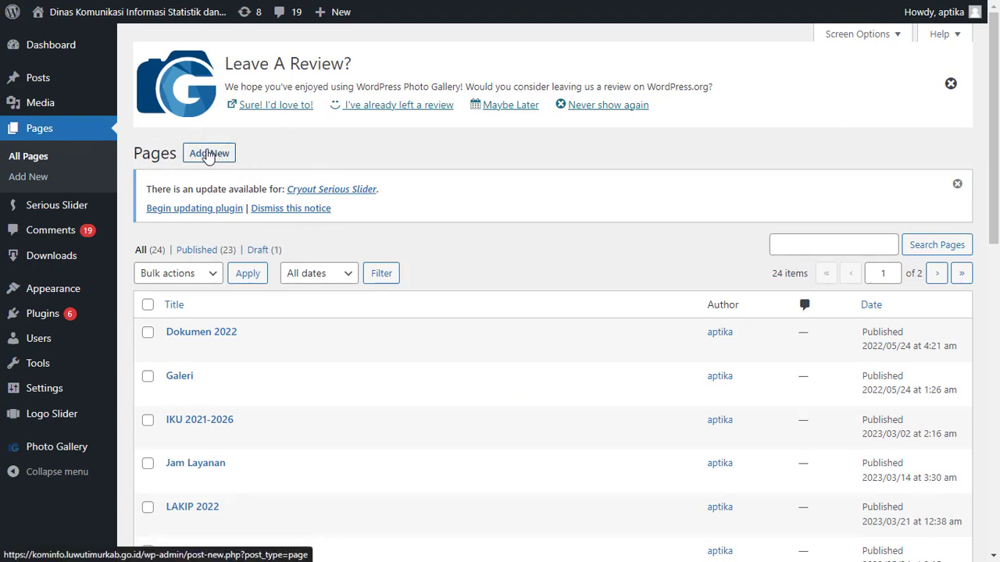
{"action": "left_click", "coordinate": [222, 154]}
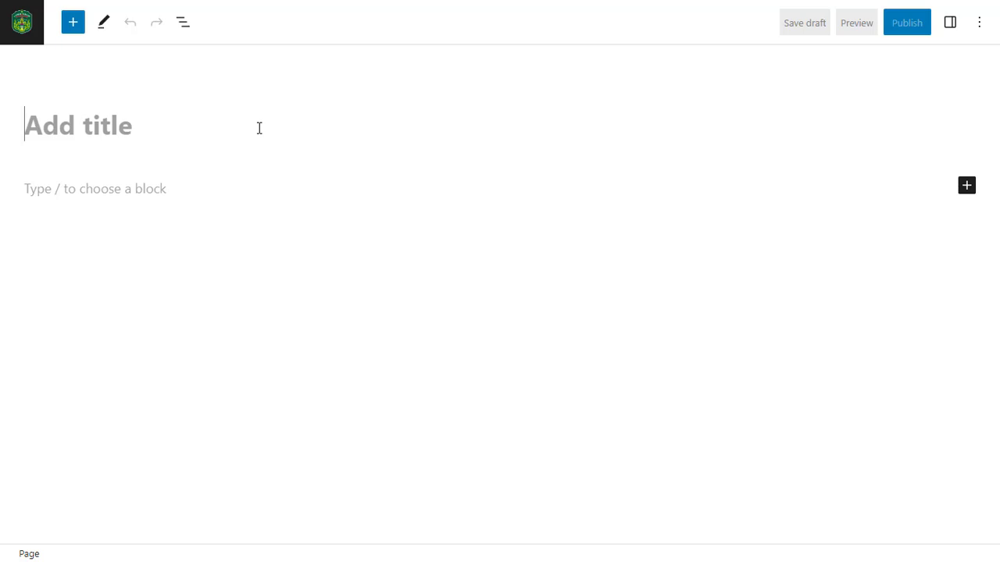
Title the new page "PBJ DISKOMINFO-SP Tahun 2022" and move to the empty body block
{"action": "type", "text": "PBJ "}
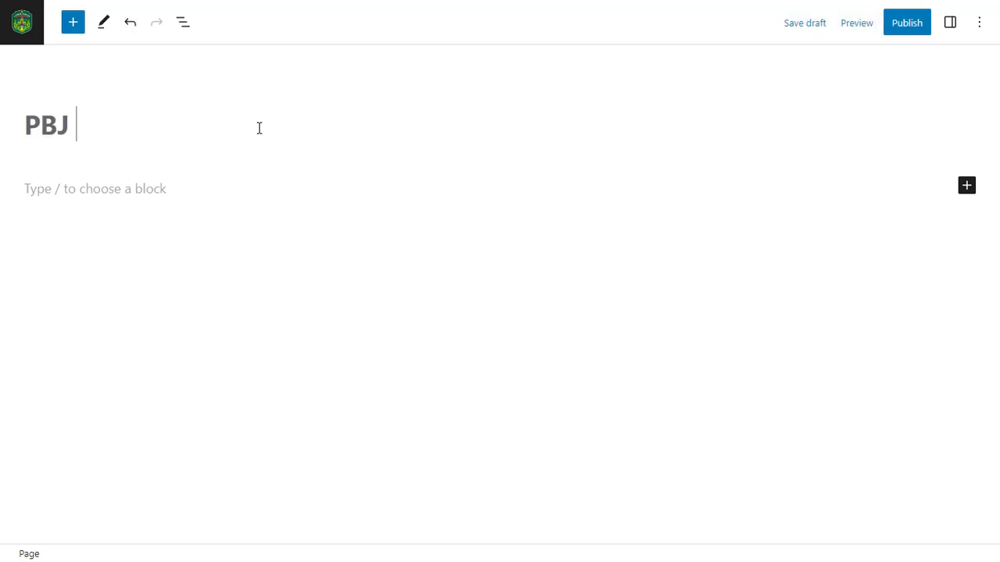
{"action": "type", "text": "Tahun 20"}
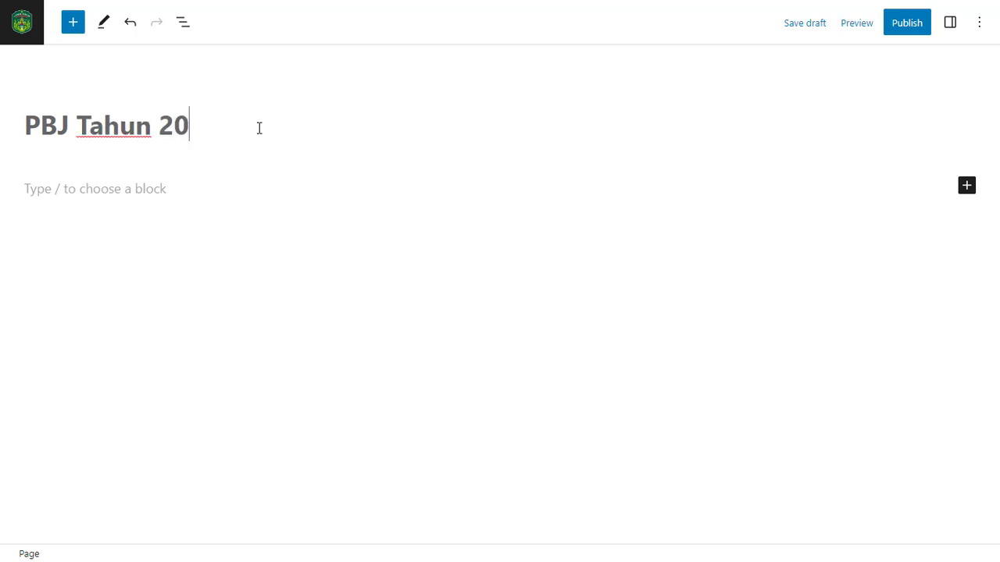
{"action": "type", "text": "22"}
{"action": "left_click", "coordinate": [83, 131]}
{"action": "type", "text": "DISKO"}
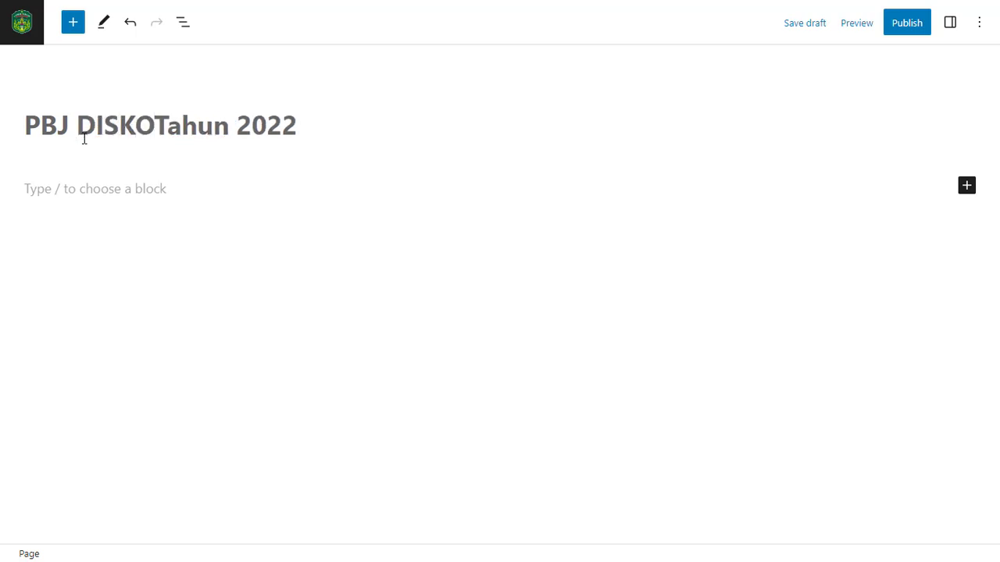
{"action": "type", "text": "MINFO-PS"}
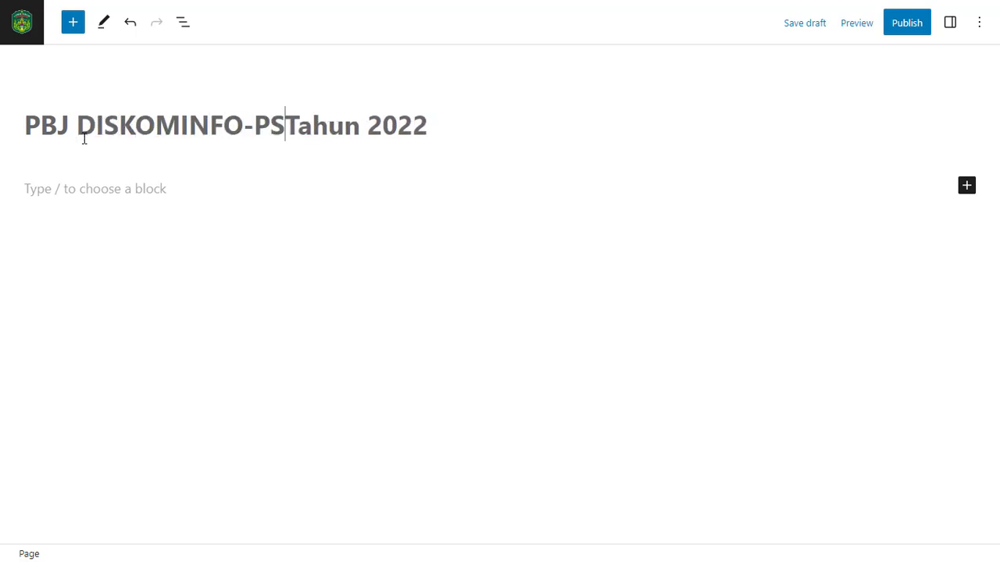
{"action": "key", "text": "BackSpace"}
{"action": "key", "text": "BackSpace"}
{"action": "type", "text": "SP"}
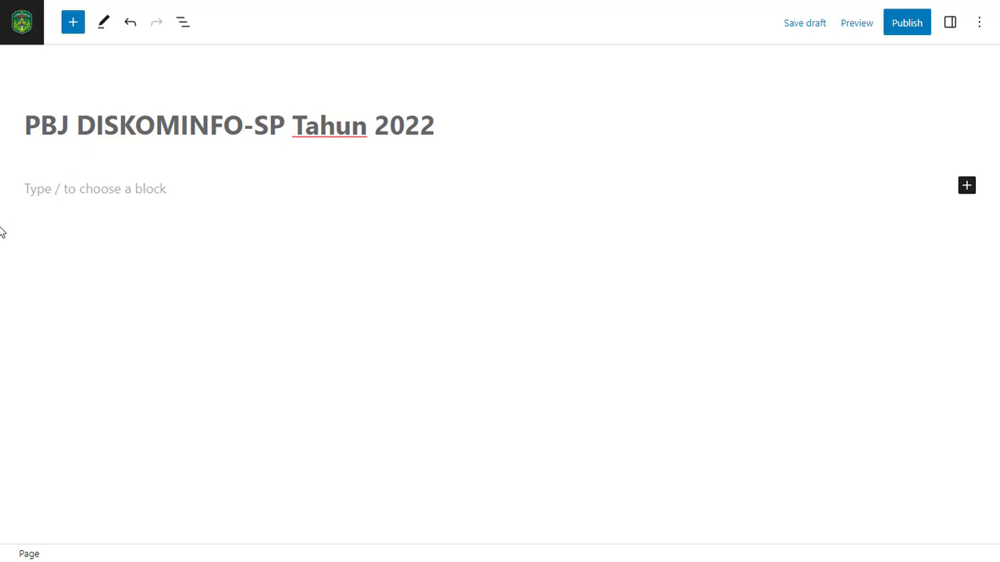
{"action": "left_click", "coordinate": [102, 189]}
Open the e-PPID site in a new browser tab, dismissing its video popup, and go to the PBJ Tahun 2022 page
{"action": "key", "text": "ctrl+t"}
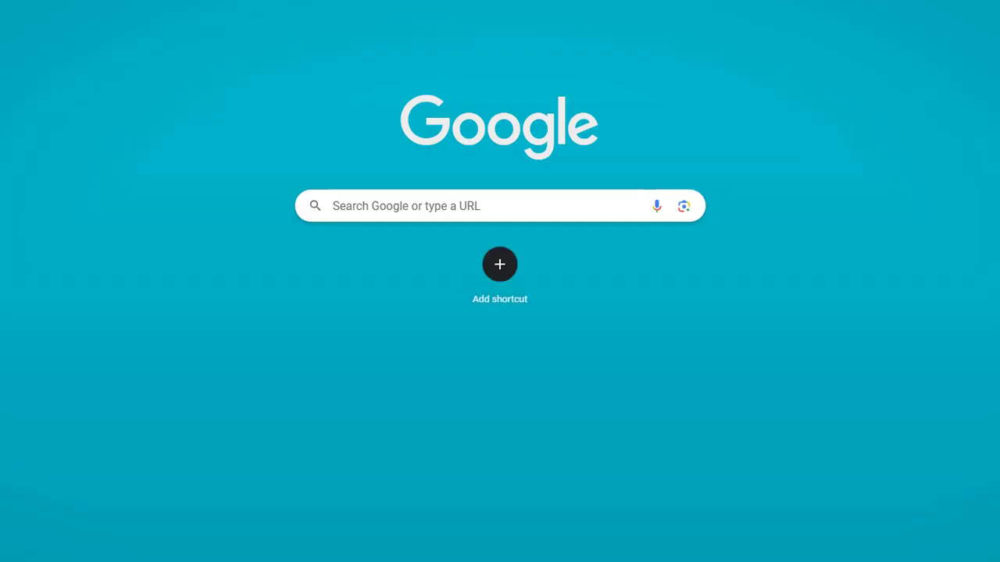
{"action": "type", "text": "e-ppid"}
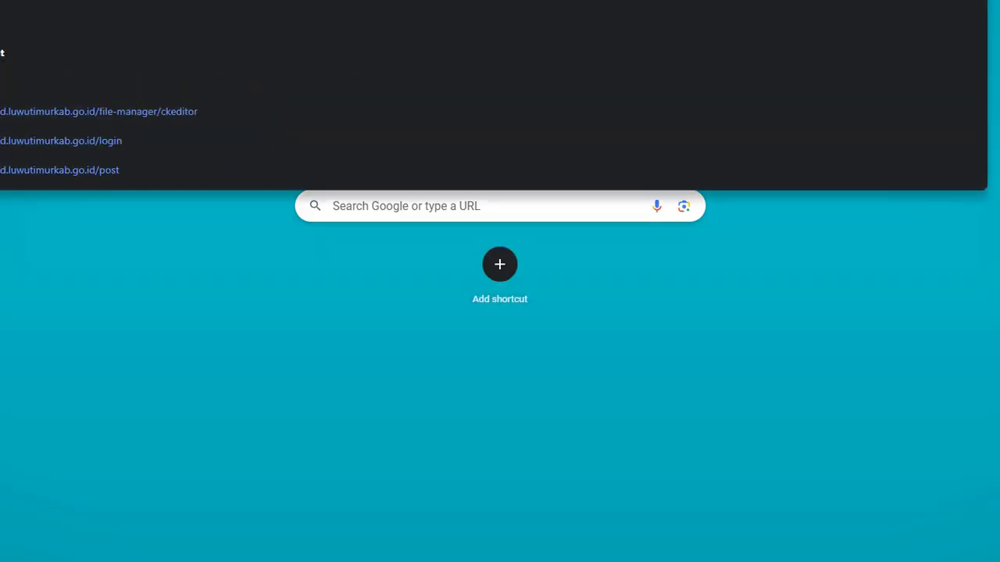
{"action": "key", "text": "Return"}
{"action": "right_click", "coordinate": [313, 93]}
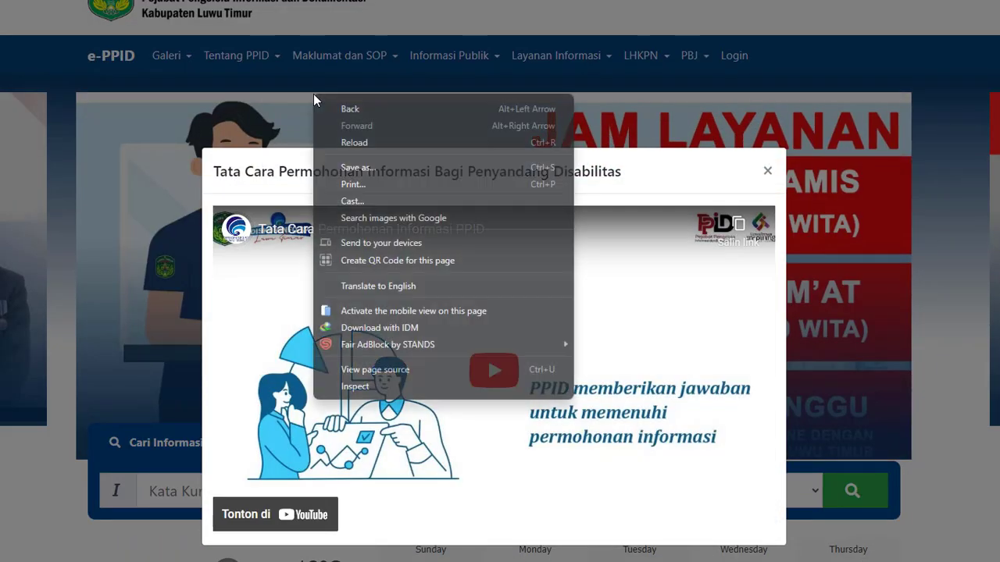
{"action": "left_click", "coordinate": [377, 383]}
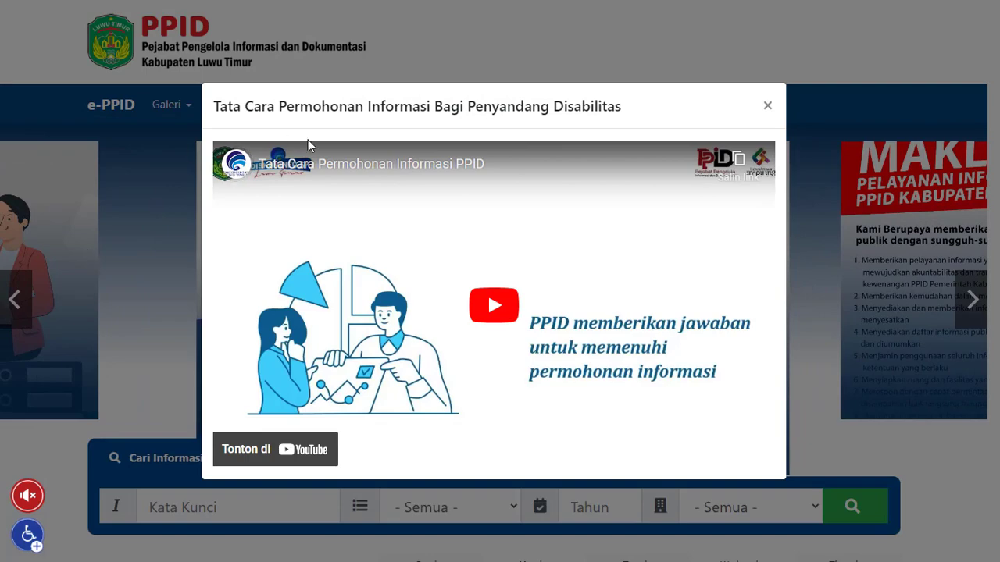
{"action": "left_click", "coordinate": [767, 106]}
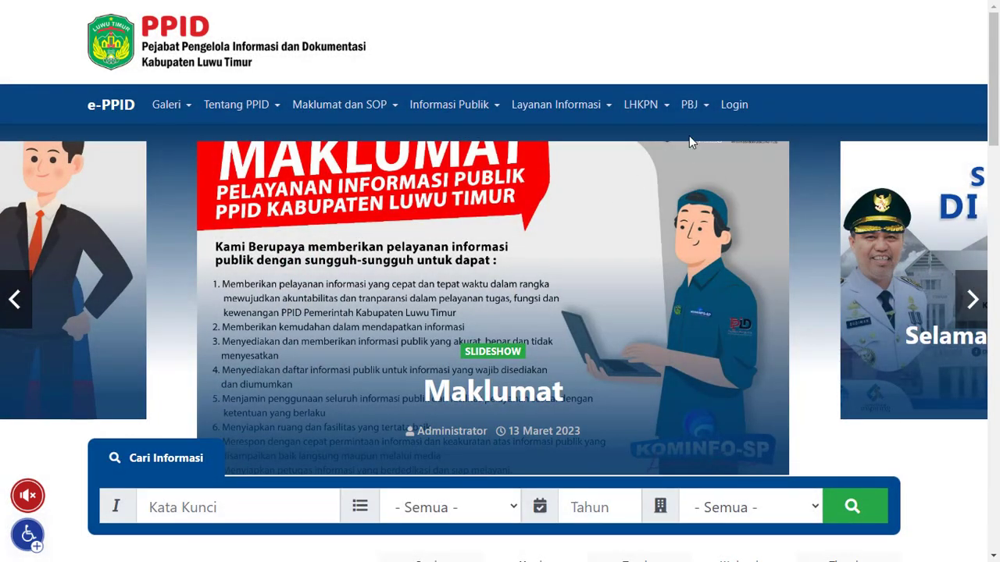
{"action": "left_click", "coordinate": [689, 107]}
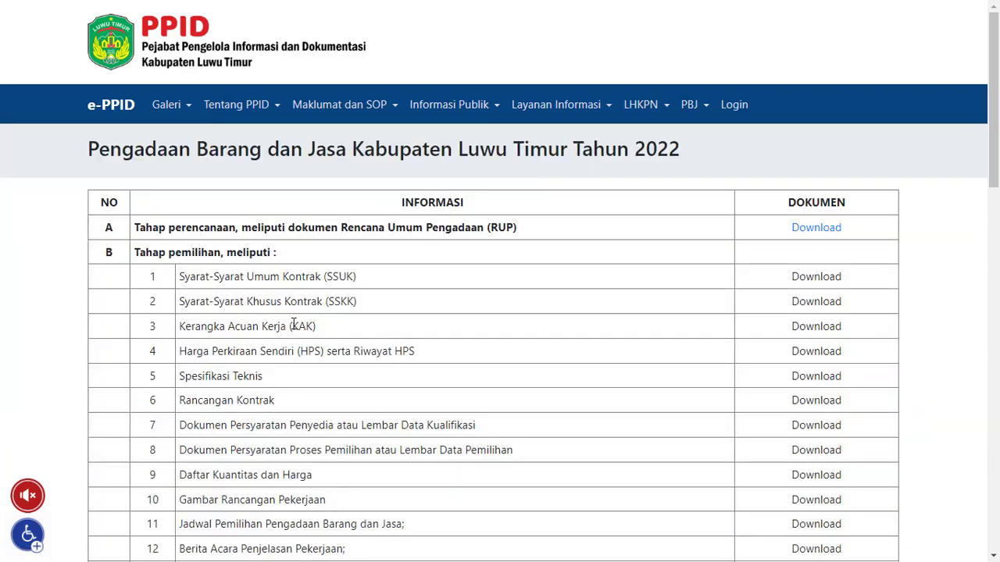
Copy the whole 2022 procurement table, from the NO header through the last row of section C
{"action": "scroll", "coordinate": [291, 323], "scroll_direction": "down", "scroll_amount": 1}
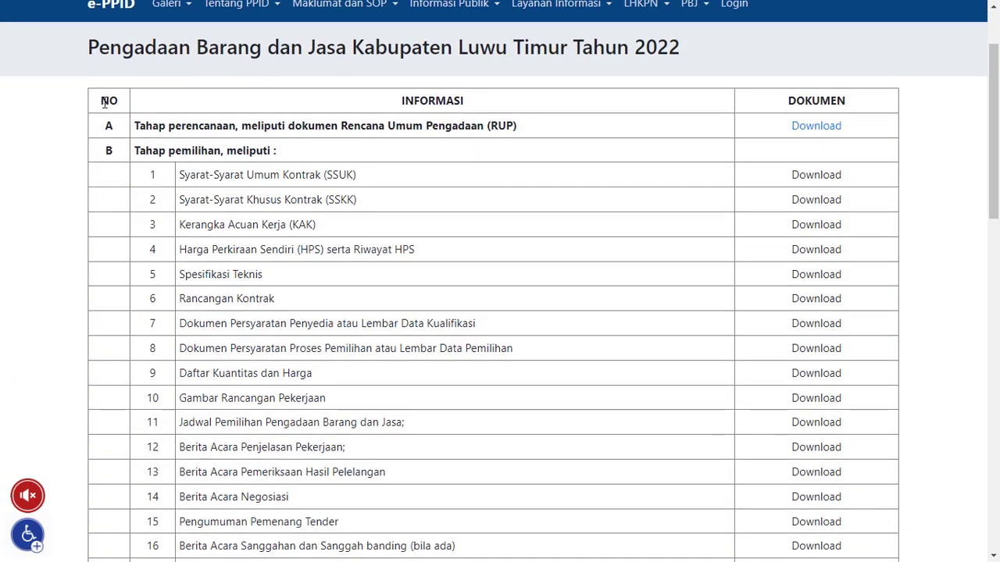
{"action": "left_click_drag", "start_coordinate": [103, 102], "coordinate": [718, 545]}
{"action": "scroll", "coordinate": [769, 510], "scroll_direction": "down", "scroll_amount": 2}
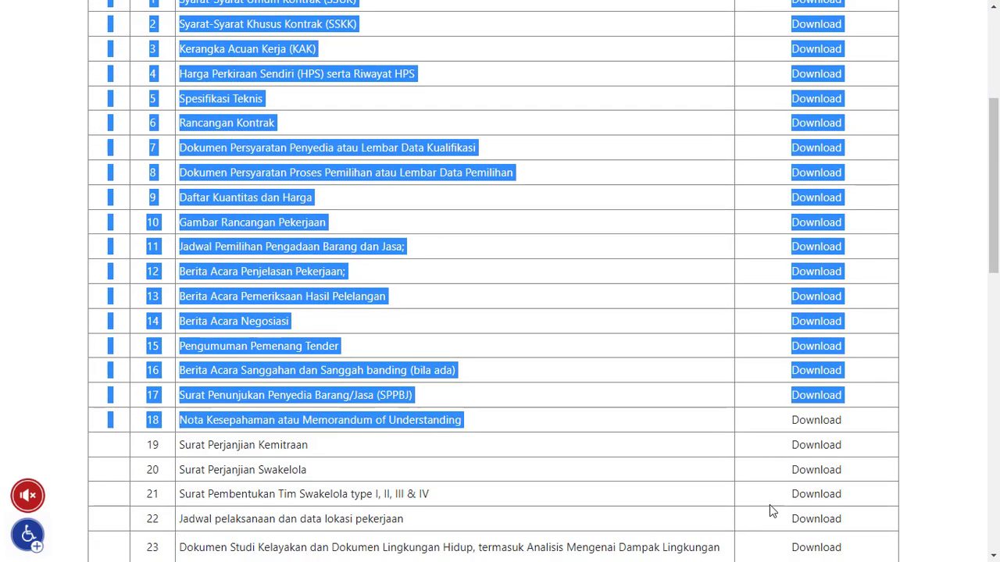
{"action": "scroll", "coordinate": [773, 511], "scroll_direction": "down", "scroll_amount": 11}
{"action": "left_click_drag", "start_coordinate": [770, 504], "coordinate": [861, 266]}
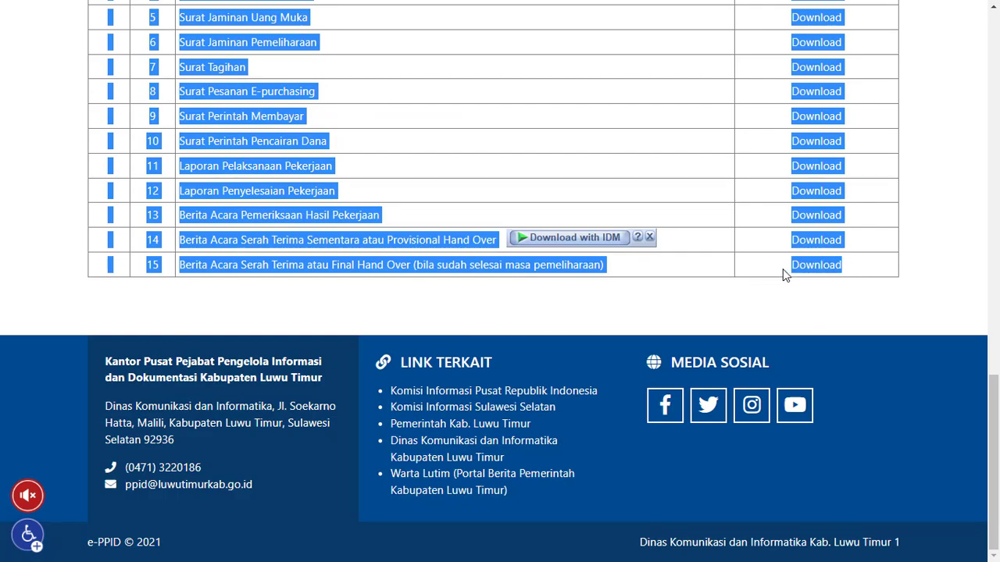
{"action": "scroll", "coordinate": [784, 273], "scroll_direction": "up", "scroll_amount": 12}
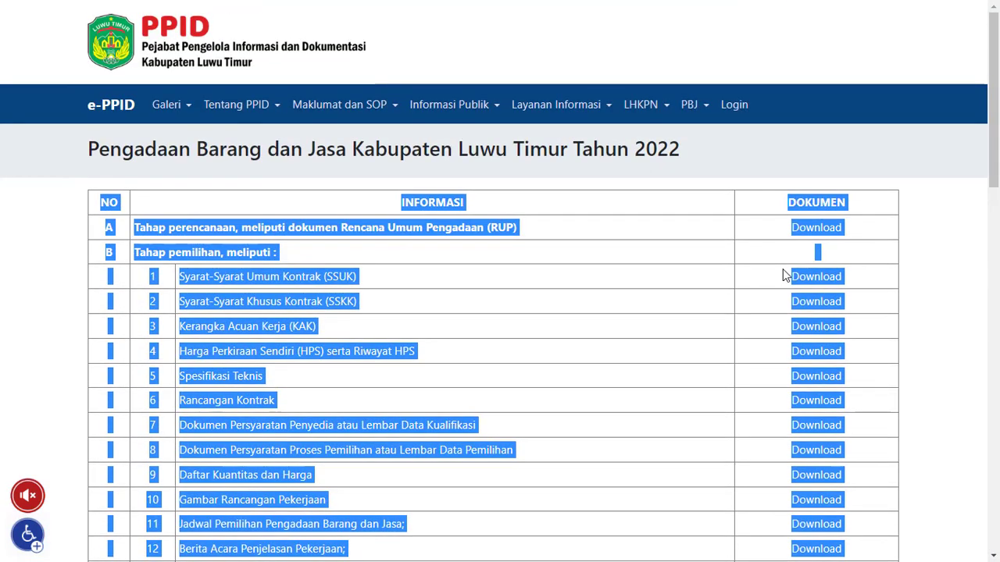
{"action": "scroll", "coordinate": [782, 269], "scroll_direction": "down", "scroll_amount": 7}
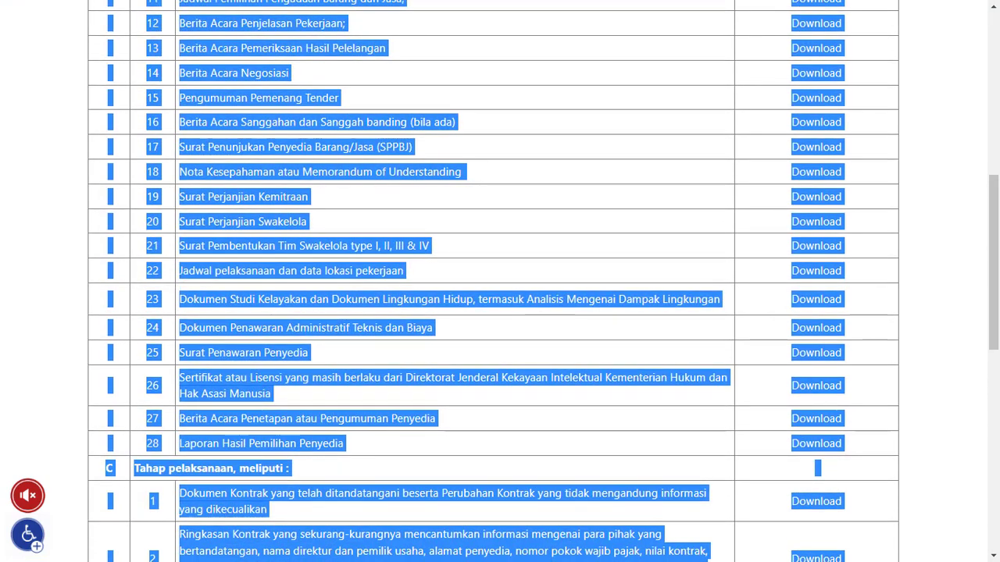
{"action": "scroll", "coordinate": [698, 331], "scroll_direction": "down", "scroll_amount": 8}
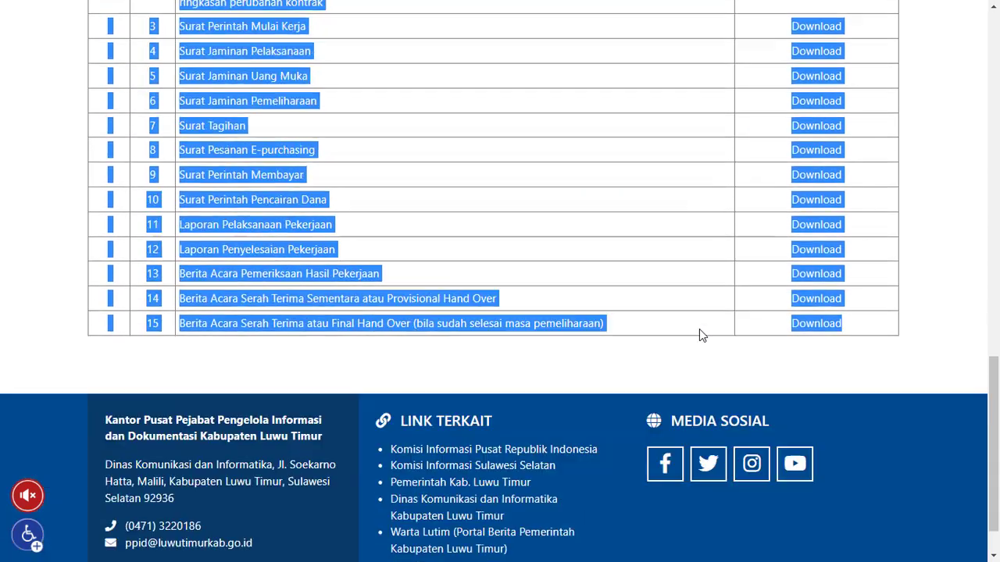
{"action": "scroll", "coordinate": [700, 331], "scroll_direction": "down", "scroll_amount": 1}
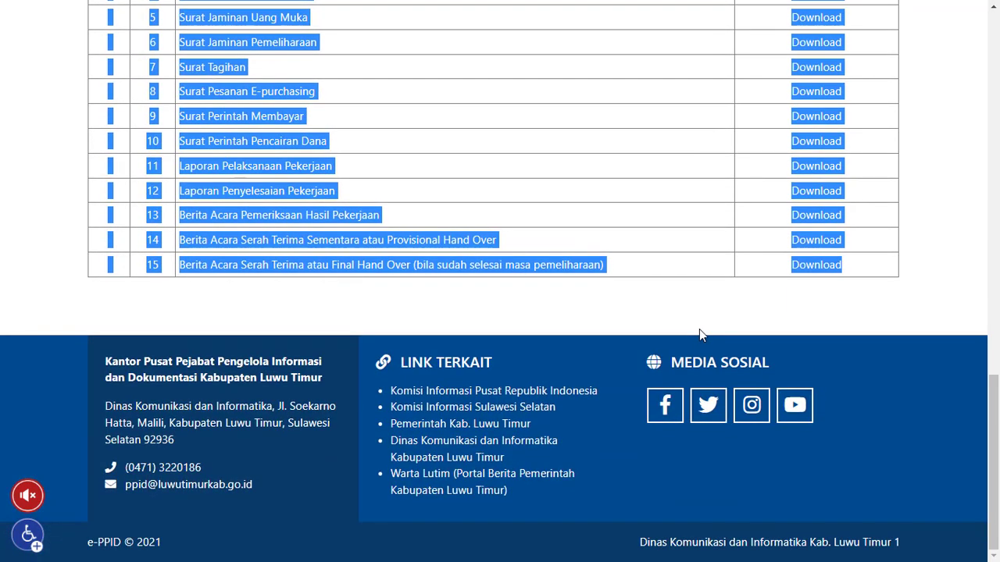
{"action": "right_click", "coordinate": [283, 191]}
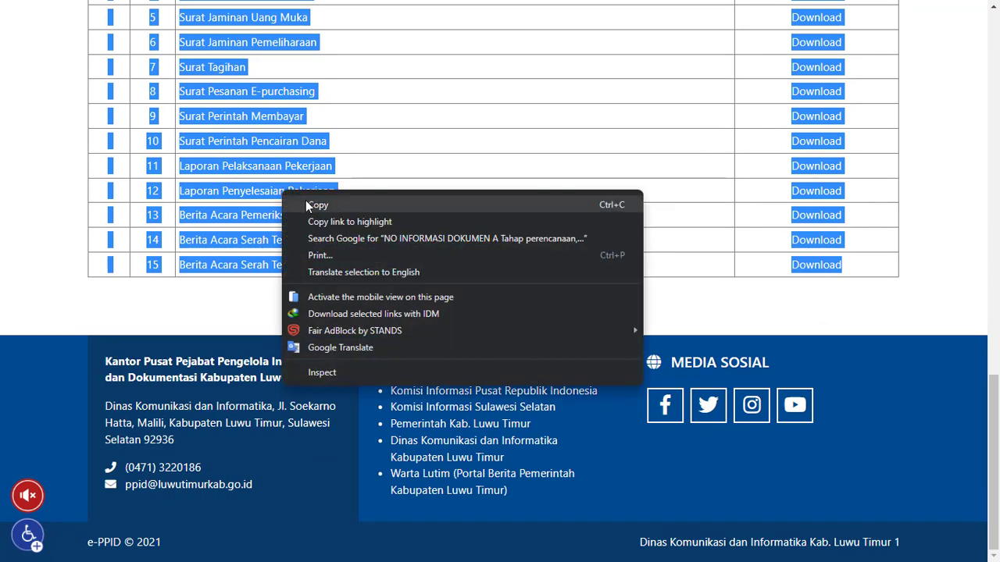
{"action": "left_click", "coordinate": [306, 200]}
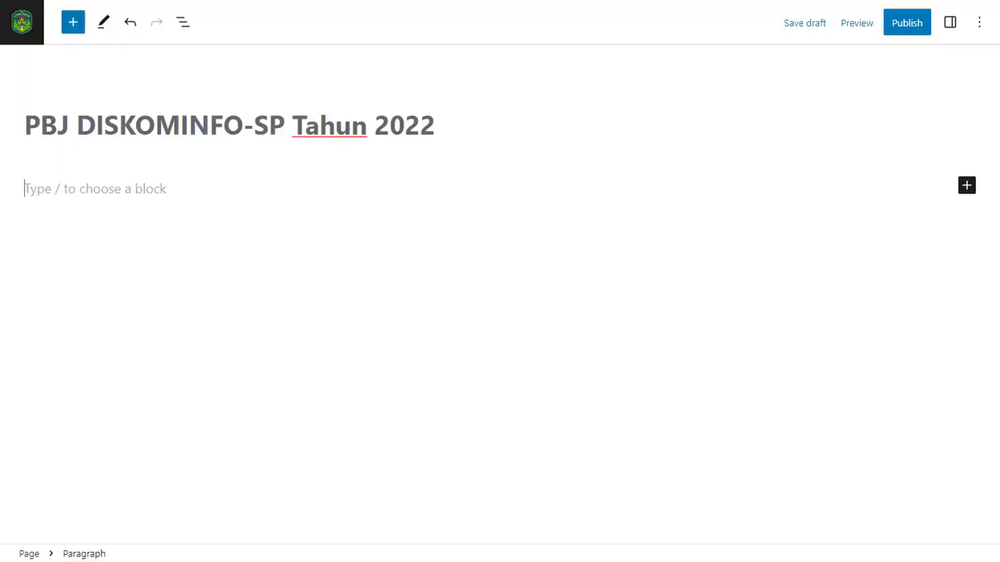
Paste the copied procurement table into the empty body block of the "PBJ DISKOMINFO-SP Tahun 2022" page
{"action": "left_click", "coordinate": [171, 225]}
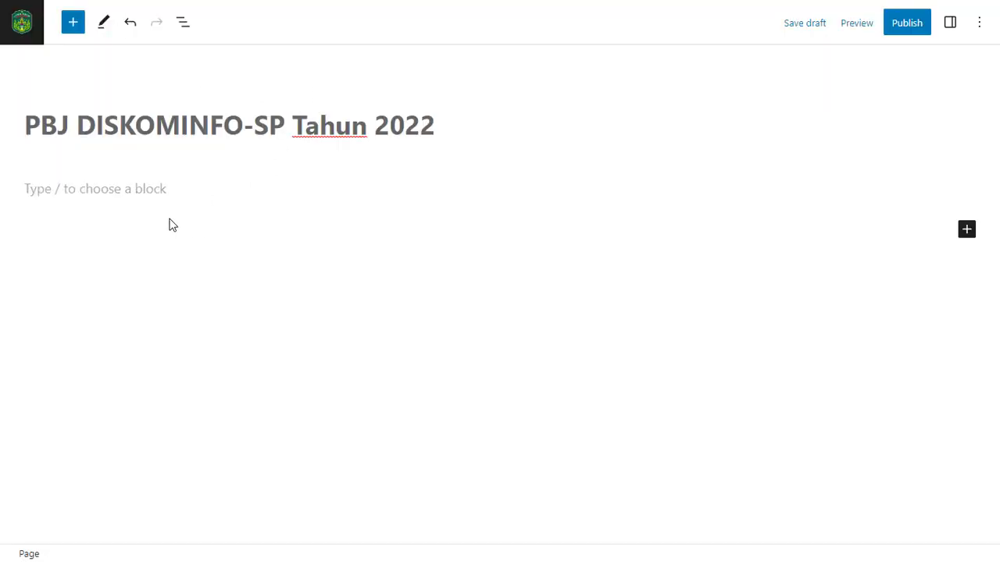
{"action": "left_click", "coordinate": [139, 185]}
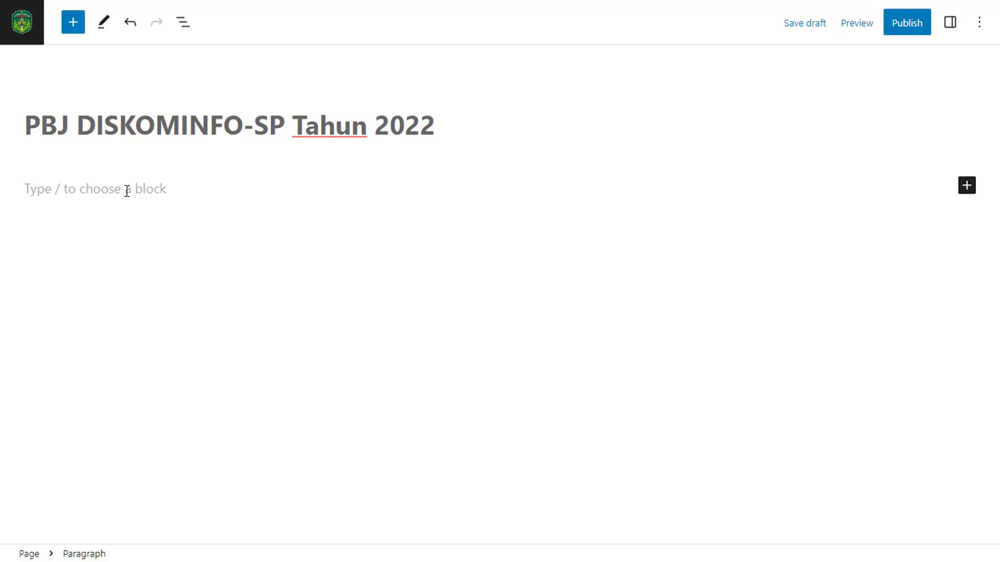
{"action": "left_click", "coordinate": [86, 209]}
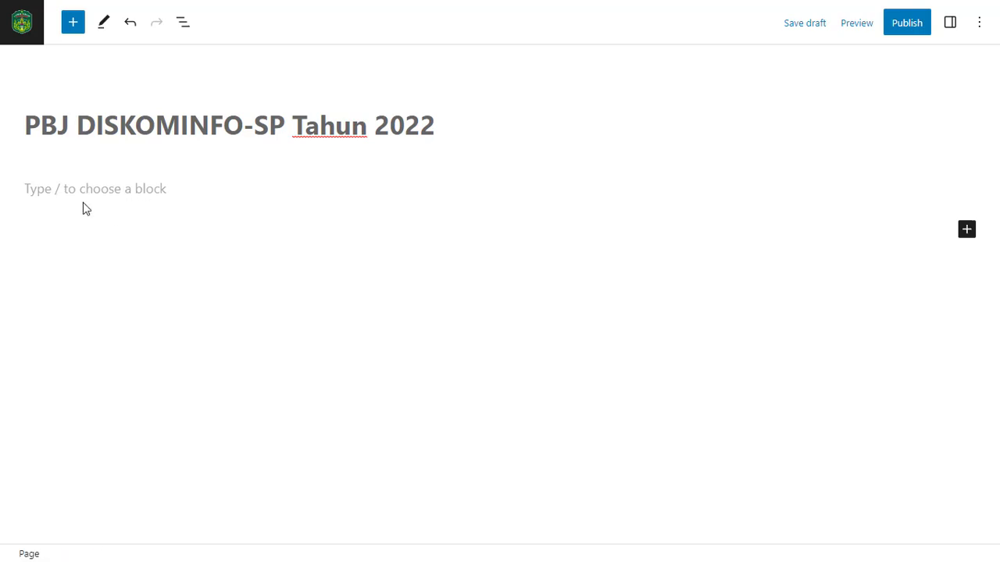
{"action": "left_click", "coordinate": [73, 190]}
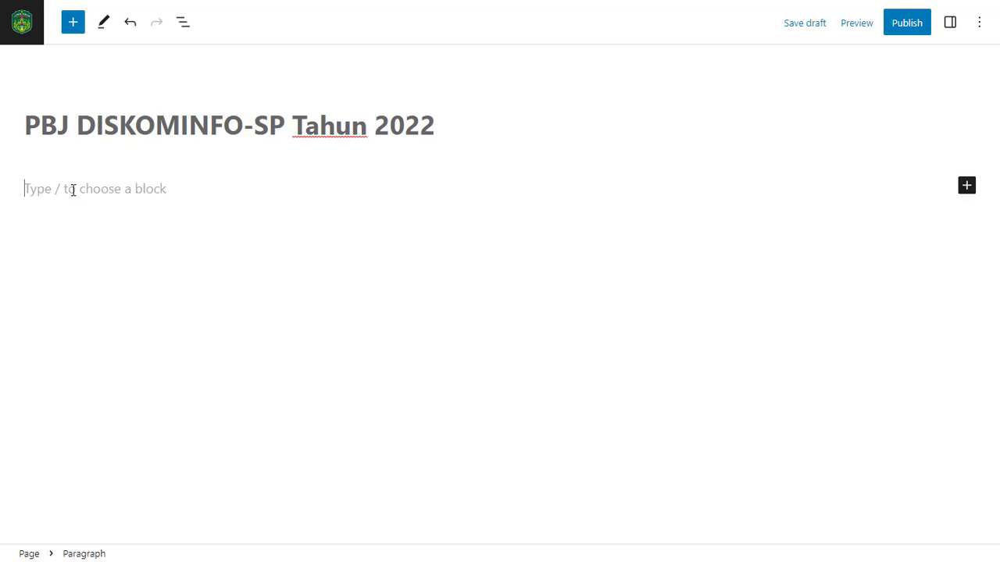
{"action": "key", "text": "ctrl+v"}
{"action": "scroll", "coordinate": [327, 278], "scroll_direction": "up", "scroll_amount": 13}
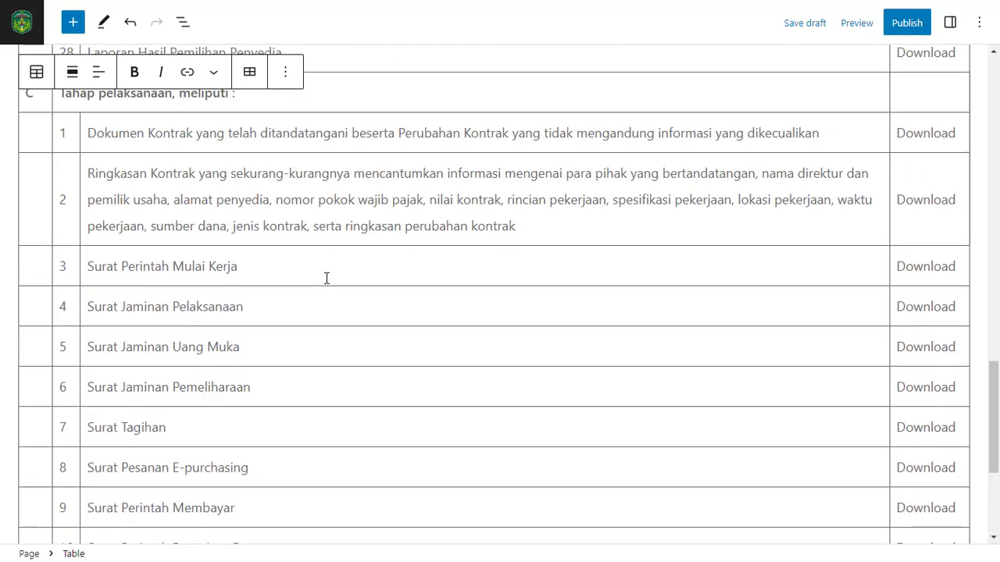
{"action": "scroll", "coordinate": [326, 278], "scroll_direction": "up", "scroll_amount": 8}
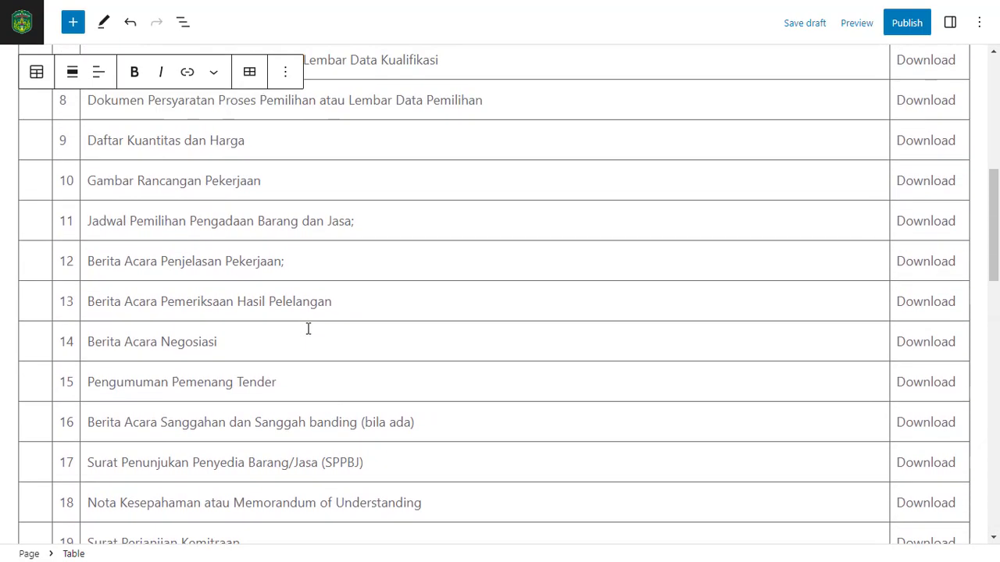
{"action": "left_click", "coordinate": [294, 371]}
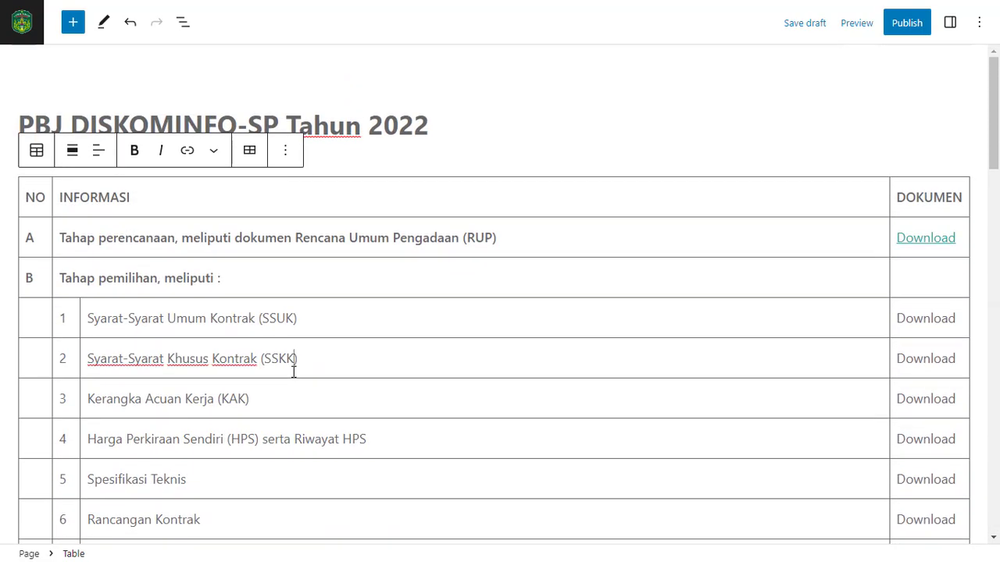
Remove the link from the Download text in row A after checking the source table on the e-PPID site
{"action": "left_click", "coordinate": [467, 157]}
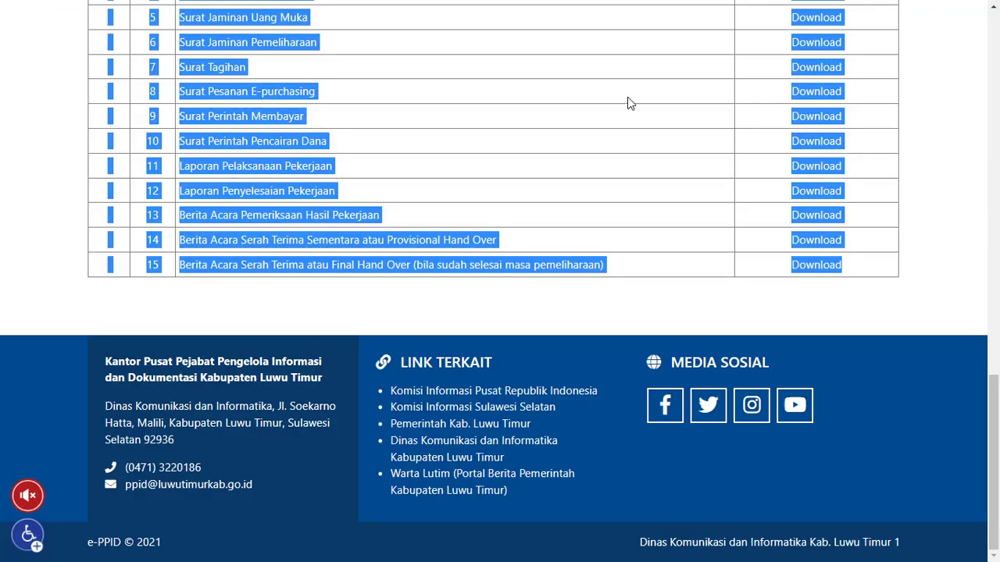
{"action": "scroll", "coordinate": [902, 110], "scroll_direction": "up", "scroll_amount": 15}
{"action": "left_click", "coordinate": [946, 339]}
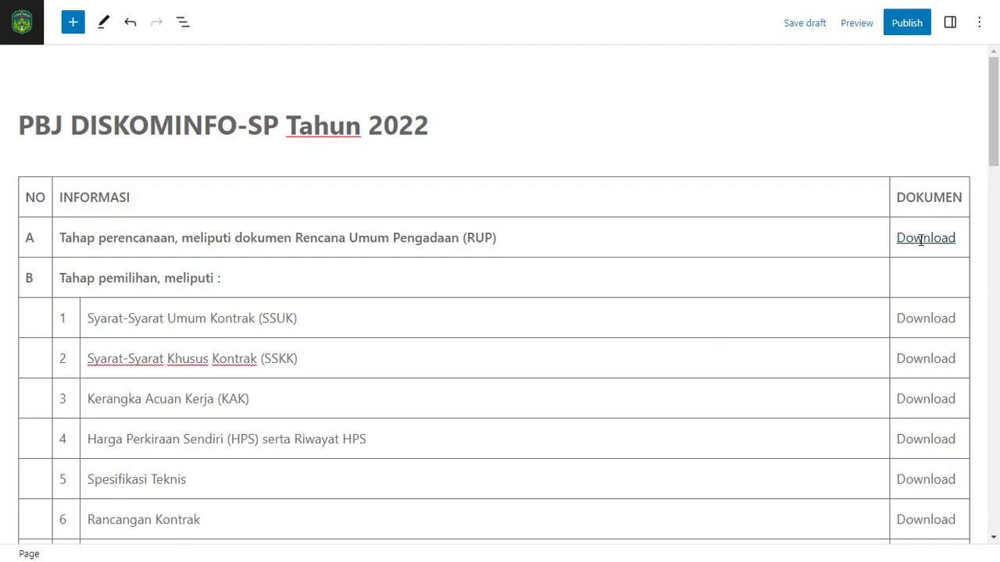
{"action": "right_click", "coordinate": [921, 239]}
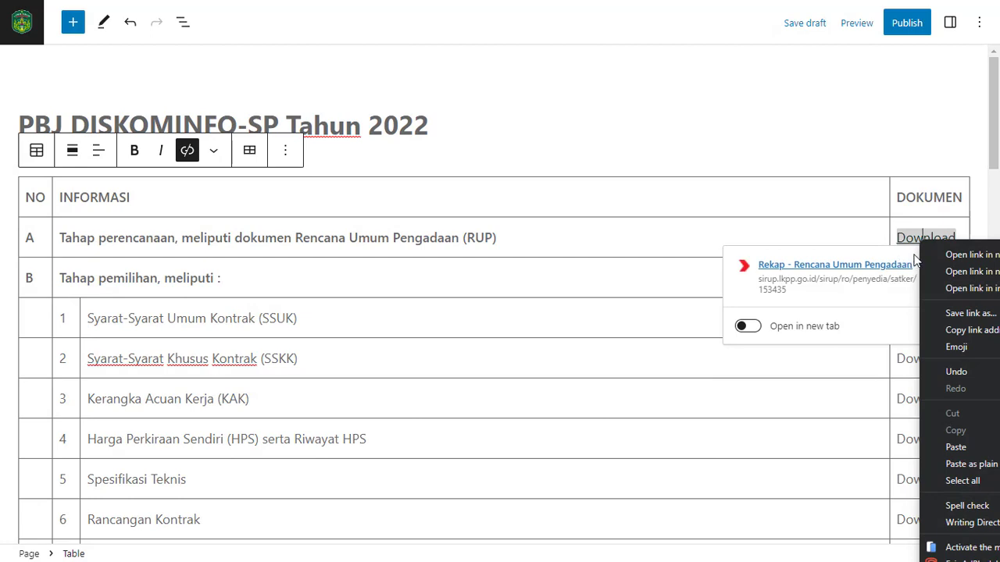
{"action": "left_click", "coordinate": [913, 254]}
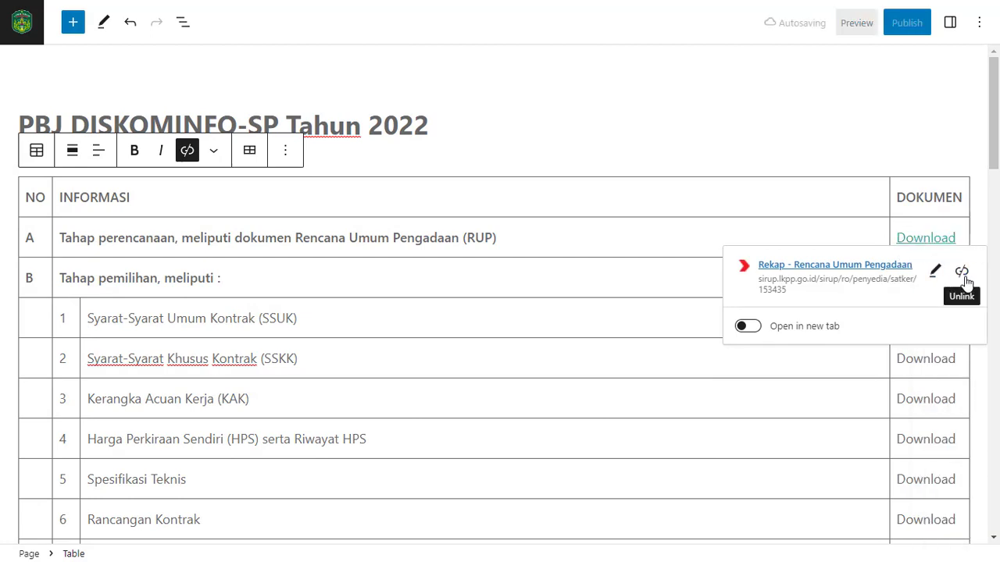
{"action": "left_click", "coordinate": [965, 281]}
{"action": "left_click", "coordinate": [905, 275]}
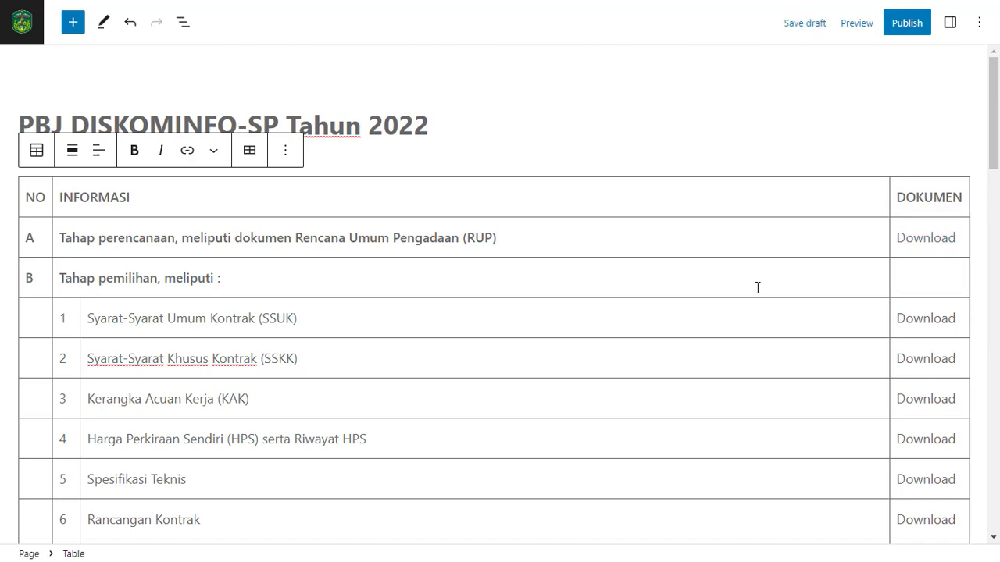
Publish the "PBJ DISKOMINFO-SP Tahun 2022" page with public visibility and dismiss the post-publish information
{"action": "left_click", "coordinate": [904, 31]}
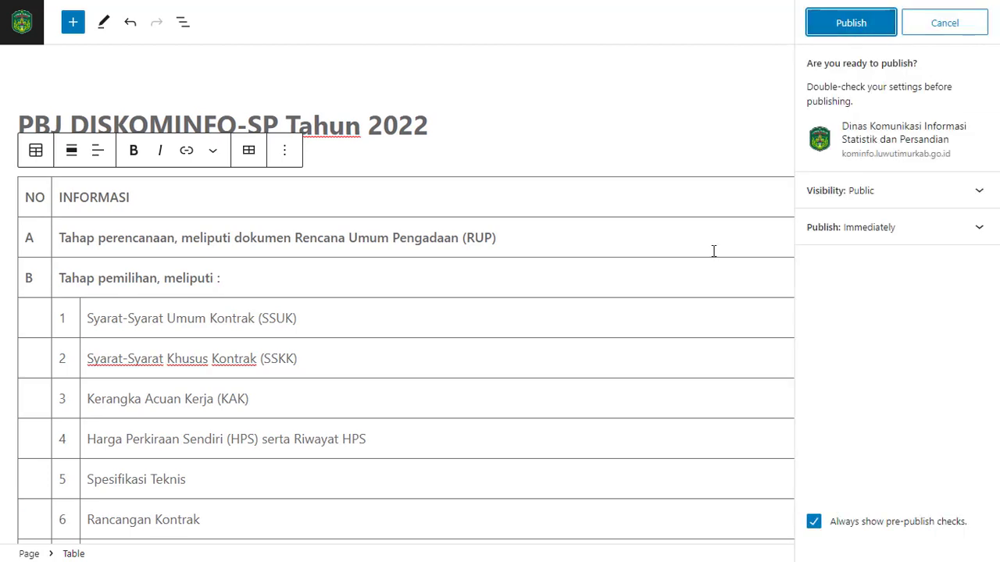
{"action": "left_click", "coordinate": [850, 26]}
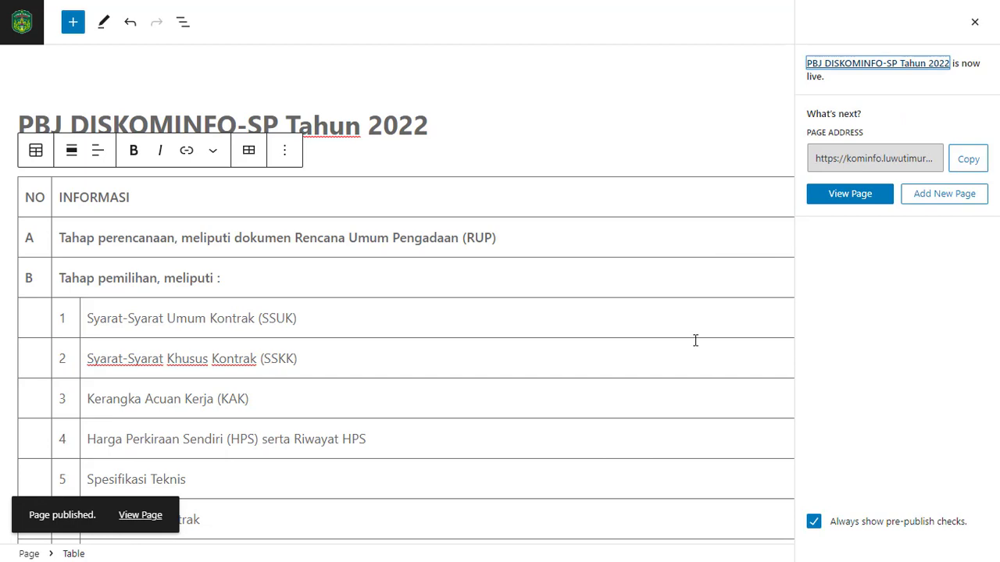
{"action": "left_click", "coordinate": [701, 277]}
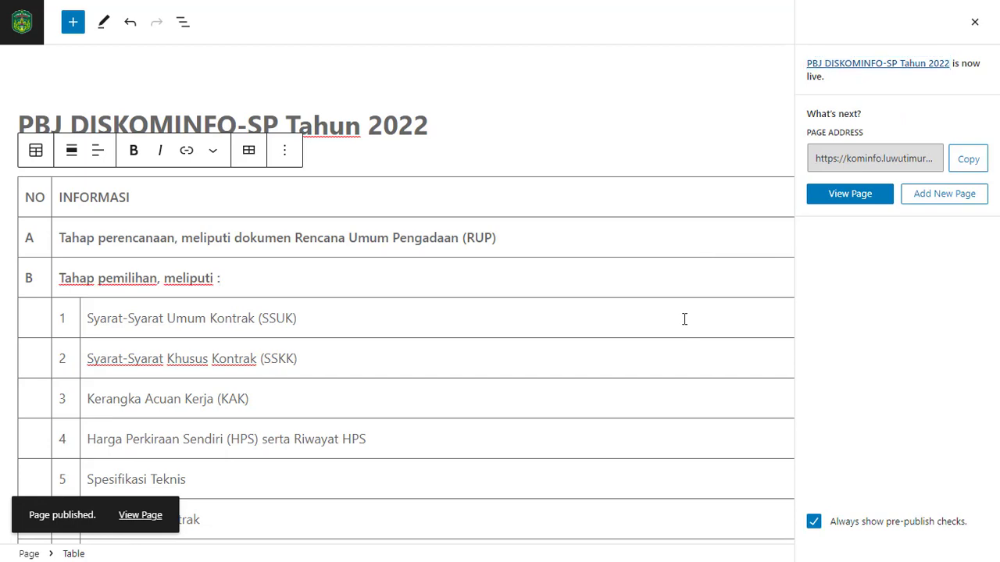
{"action": "left_click", "coordinate": [684, 316]}
{"action": "scroll", "coordinate": [684, 307], "scroll_direction": "down", "scroll_amount": 1}
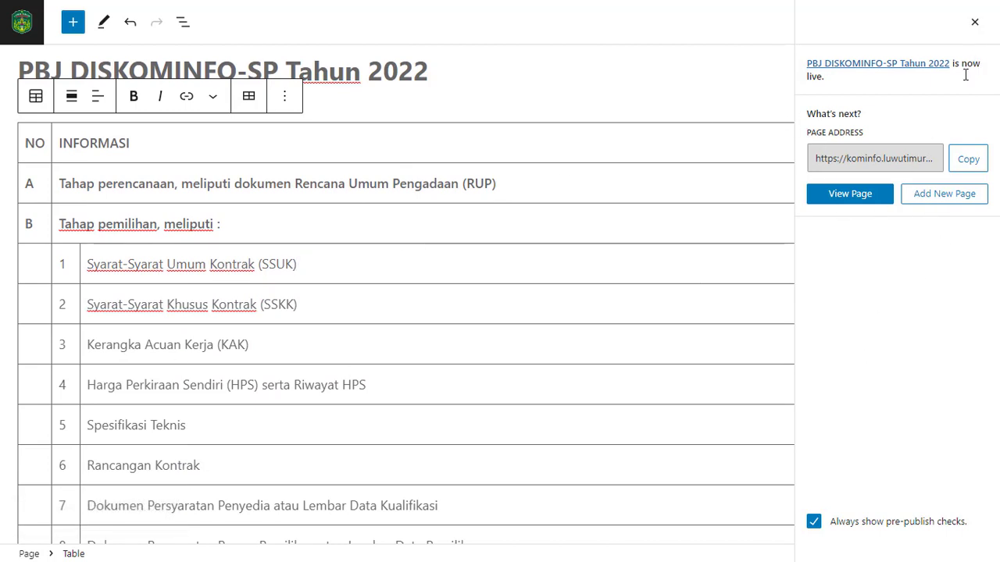
{"action": "left_click", "coordinate": [974, 23]}
{"action": "scroll", "coordinate": [860, 123], "scroll_direction": "up", "scroll_amount": 1}
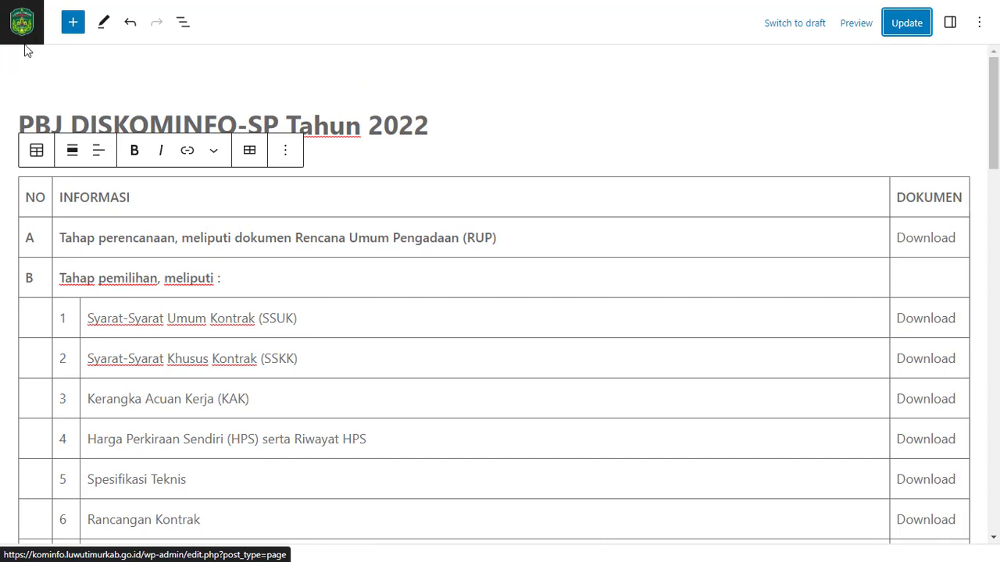
{"action": "left_click", "coordinate": [178, 29]}
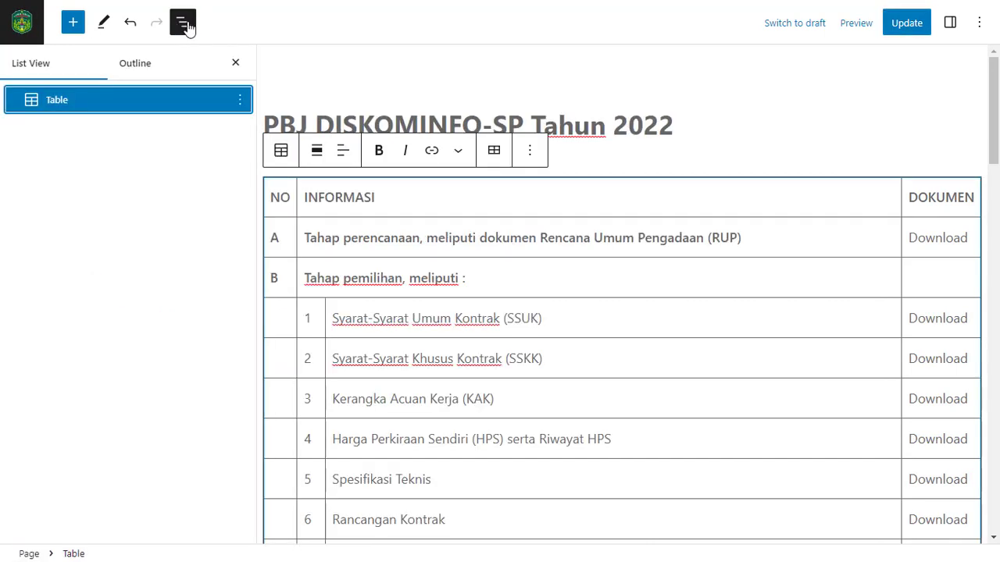
{"action": "left_click", "coordinate": [179, 29]}
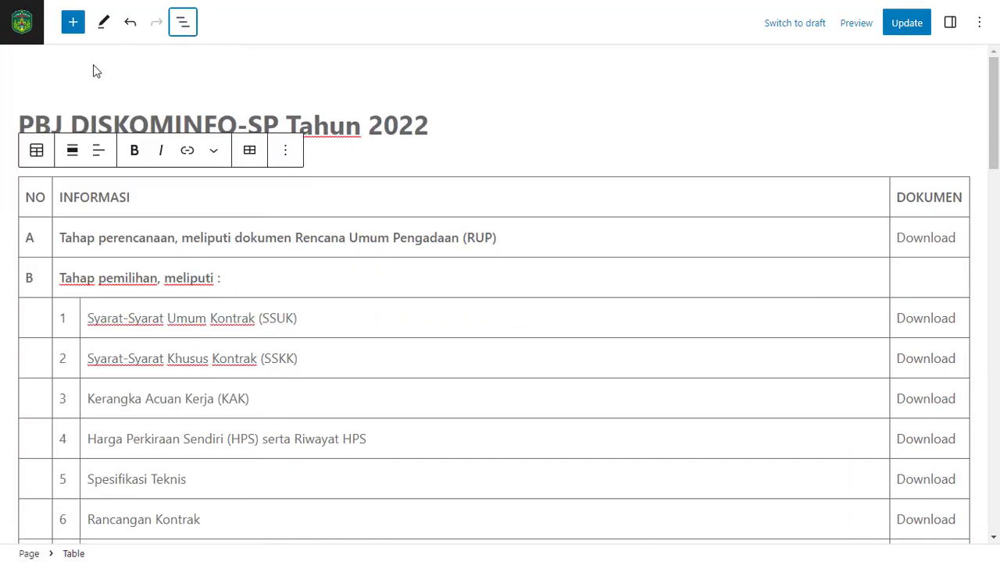
{"action": "left_click", "coordinate": [974, 25]}
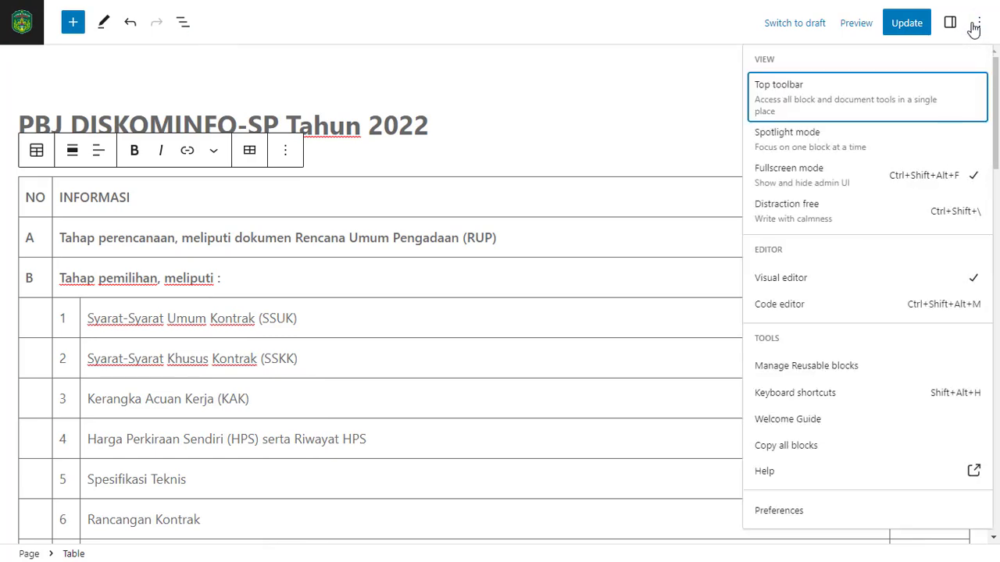
Leave the page editor, visit the live site and look through the entries of its PPID navigation menu
{"action": "left_click", "coordinate": [21, 23]}
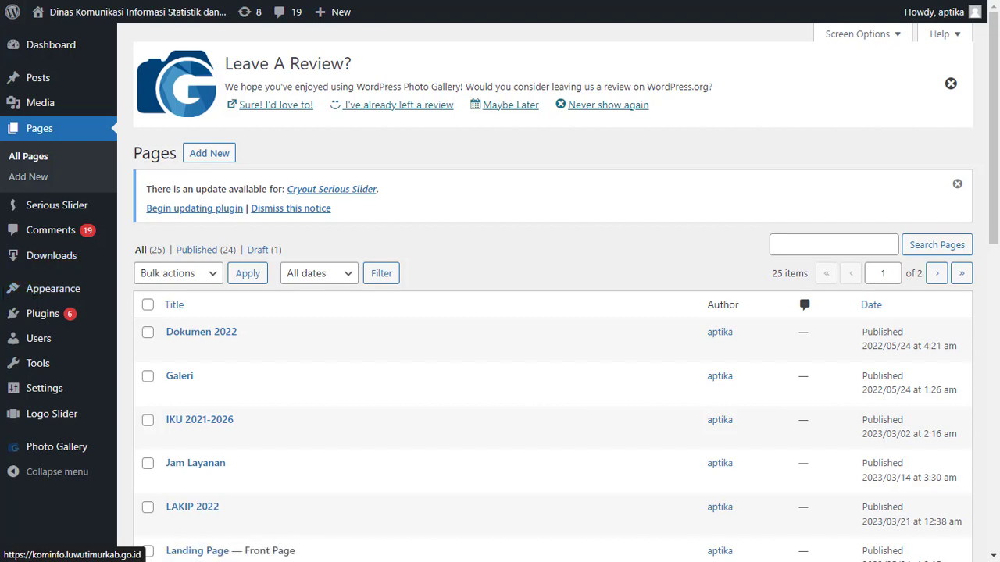
{"action": "mouse_move", "coordinate": [159, 21]}
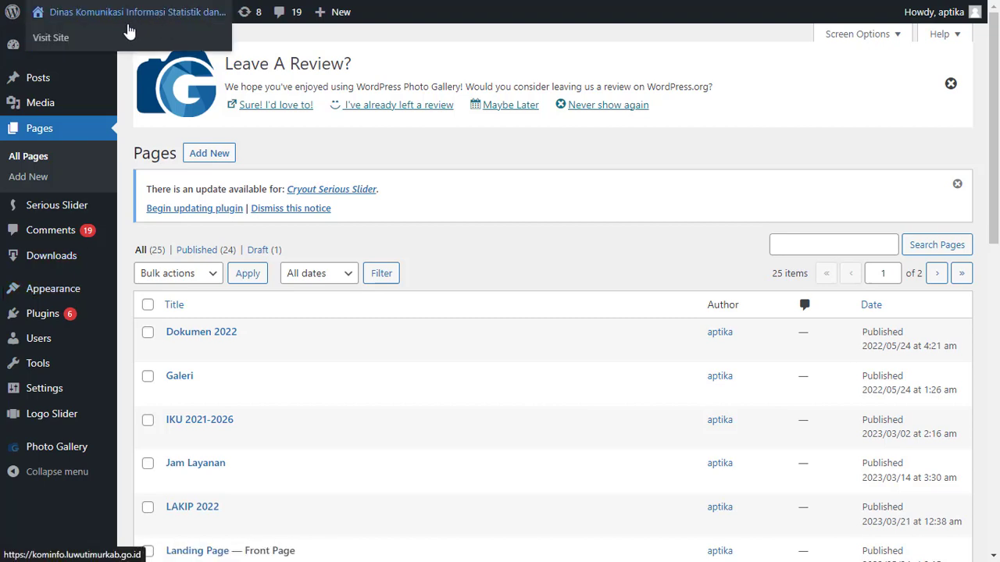
{"action": "left_click", "coordinate": [51, 39]}
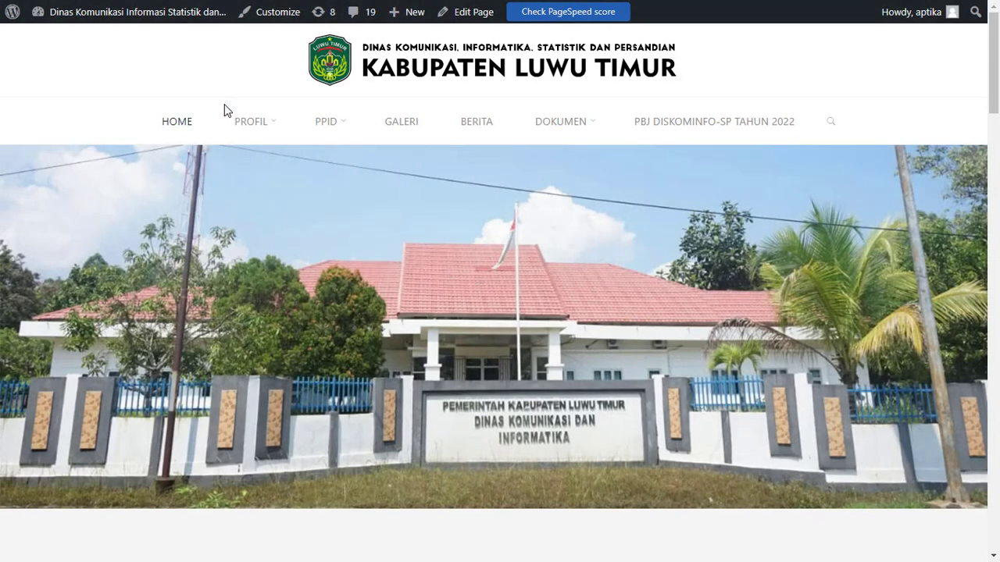
{"action": "mouse_move", "coordinate": [334, 165]}
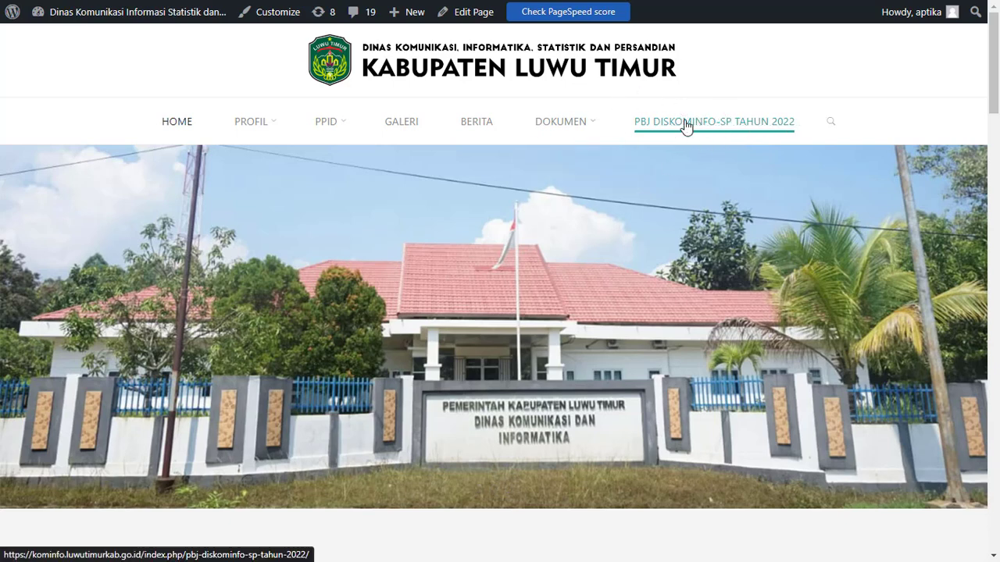
{"action": "mouse_move", "coordinate": [328, 126]}
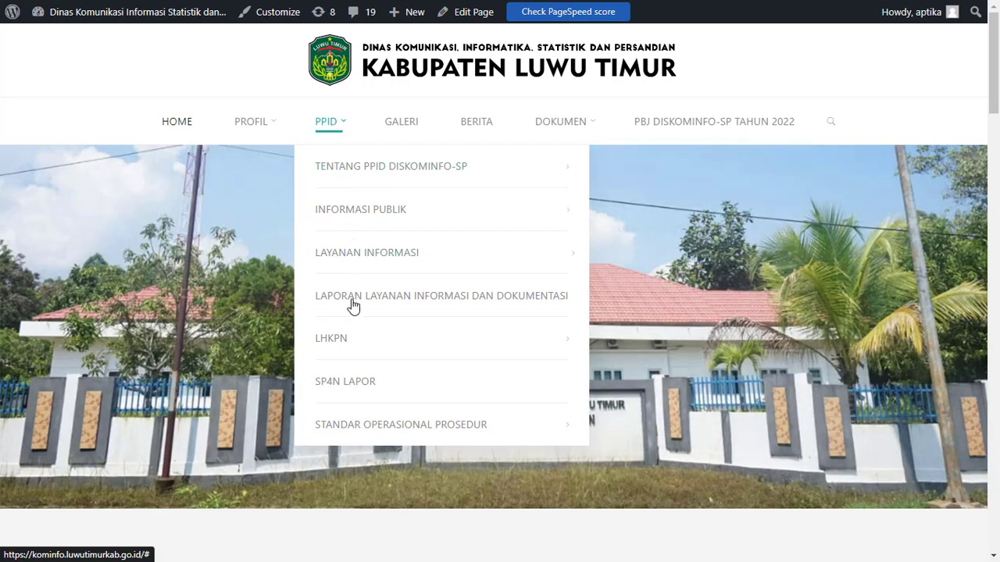
{"action": "mouse_move", "coordinate": [332, 357]}
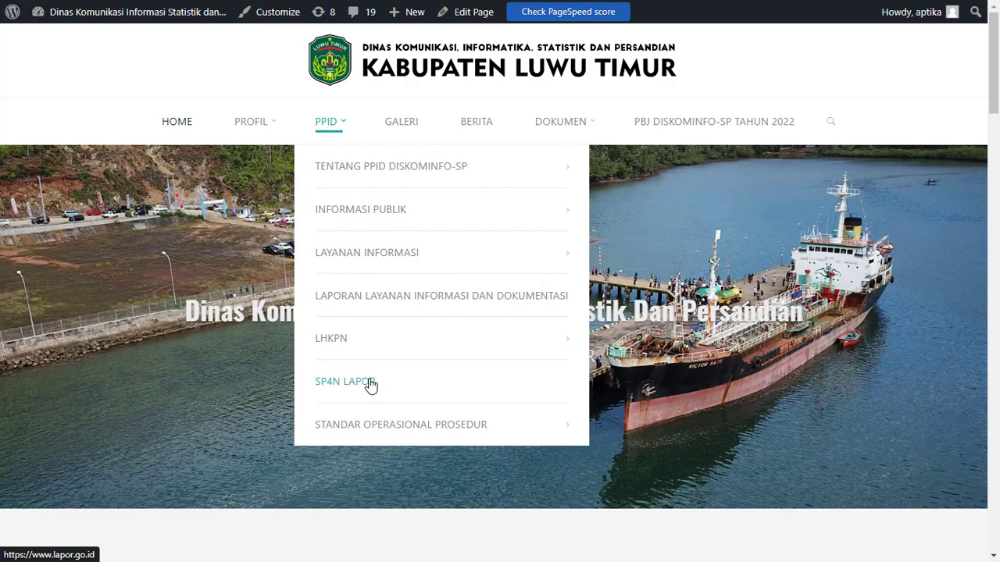
{"action": "mouse_move", "coordinate": [536, 341]}
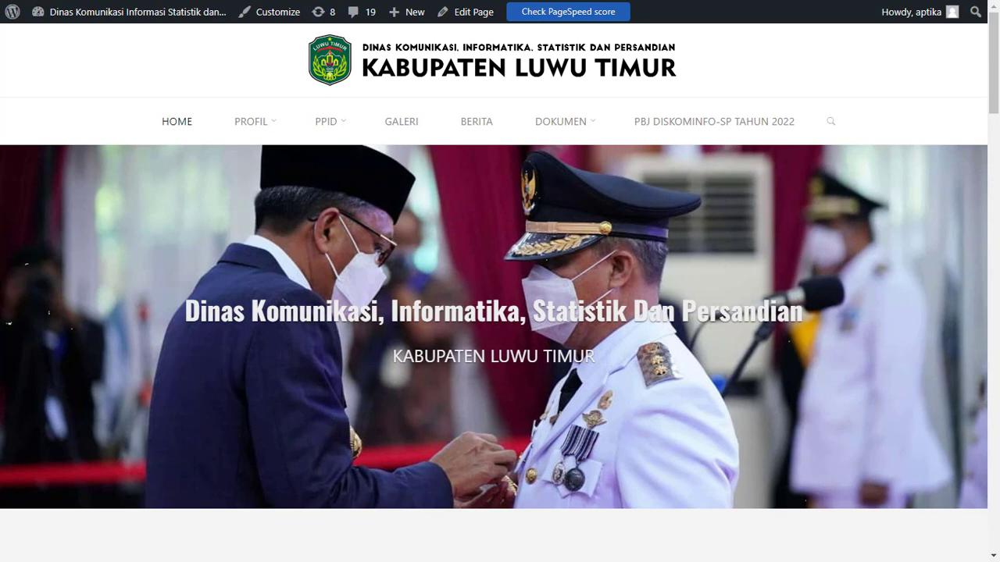
Return to the WordPress dashboard and open the site's navigation menu settings under Appearance
{"action": "mouse_move", "coordinate": [76, 16]}
{"action": "left_click", "coordinate": [64, 41]}
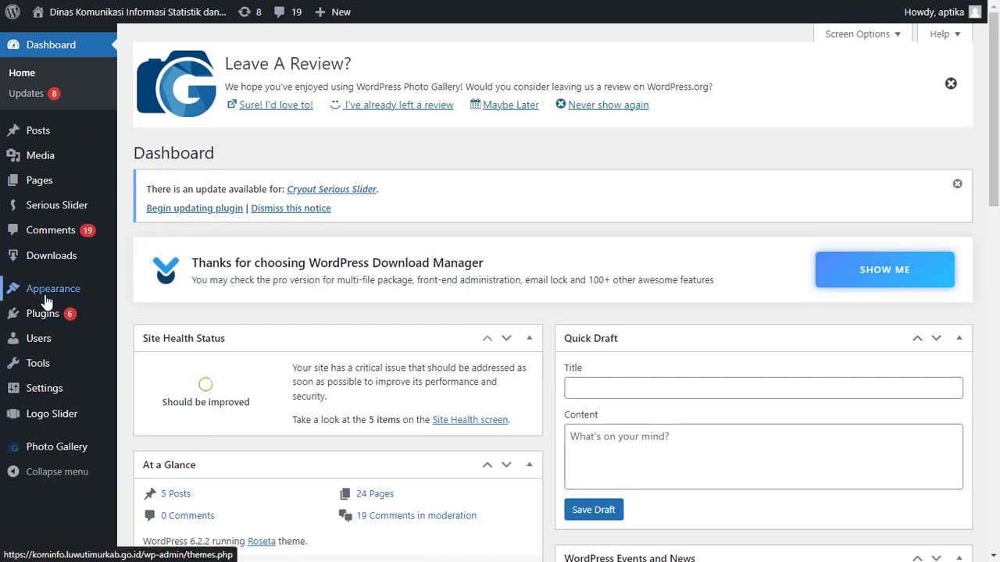
{"action": "mouse_move", "coordinate": [47, 301]}
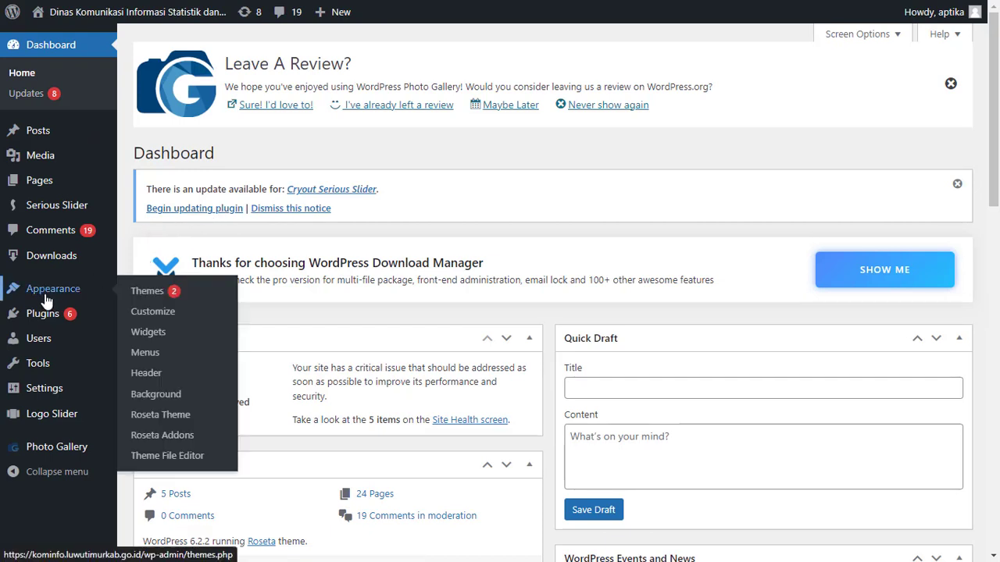
{"action": "left_click", "coordinate": [102, 298]}
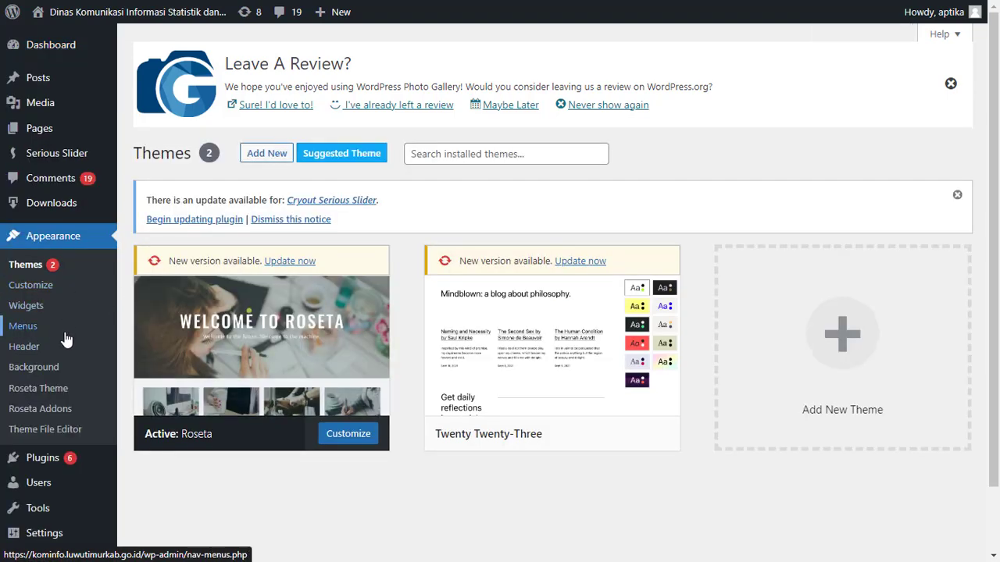
{"action": "left_click", "coordinate": [39, 334]}
Examine the Main Menu structure around PPID and its sub items, along with the most recent pages available to add
{"action": "scroll", "coordinate": [430, 362], "scroll_direction": "down", "scroll_amount": 5}
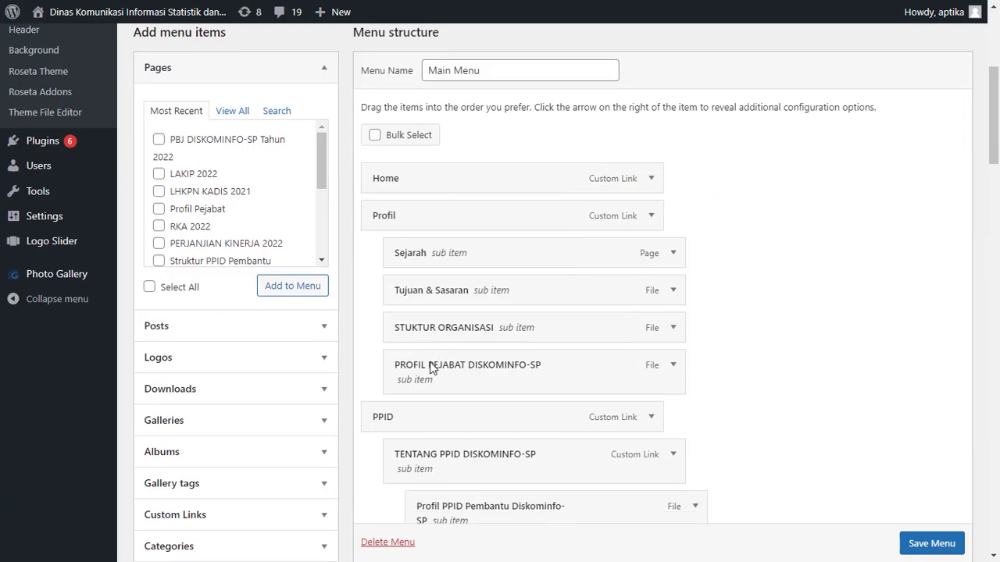
{"action": "scroll", "coordinate": [430, 361], "scroll_direction": "down", "scroll_amount": 3}
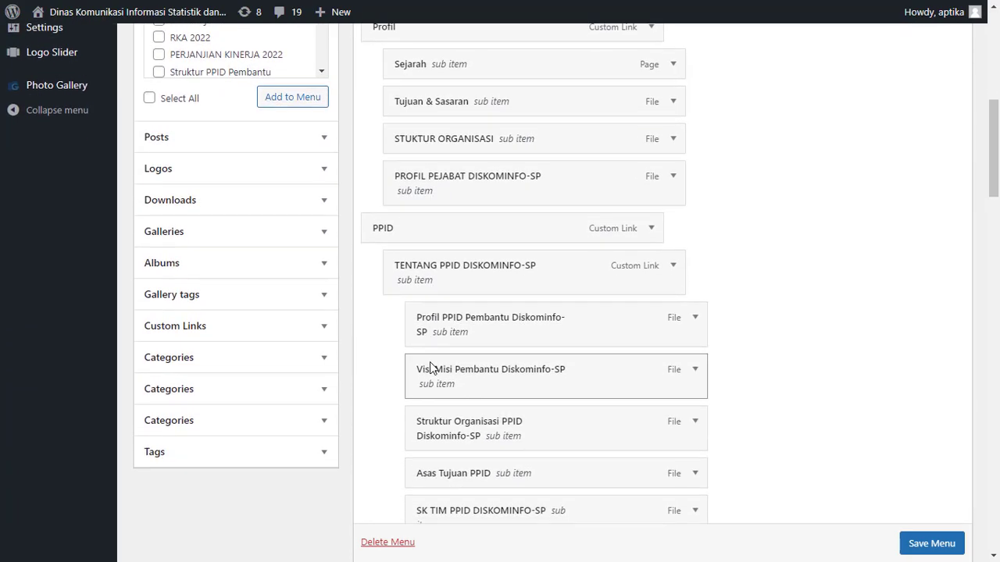
{"action": "scroll", "coordinate": [430, 367], "scroll_direction": "up", "scroll_amount": 2}
{"action": "scroll", "coordinate": [494, 295], "scroll_direction": "down", "scroll_amount": 2}
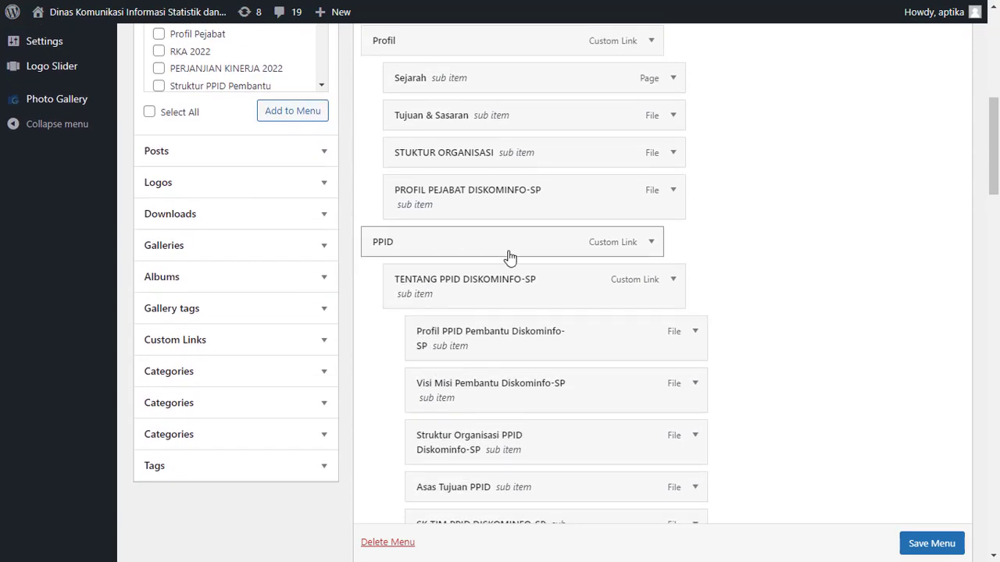
{"action": "left_click", "coordinate": [674, 281]}
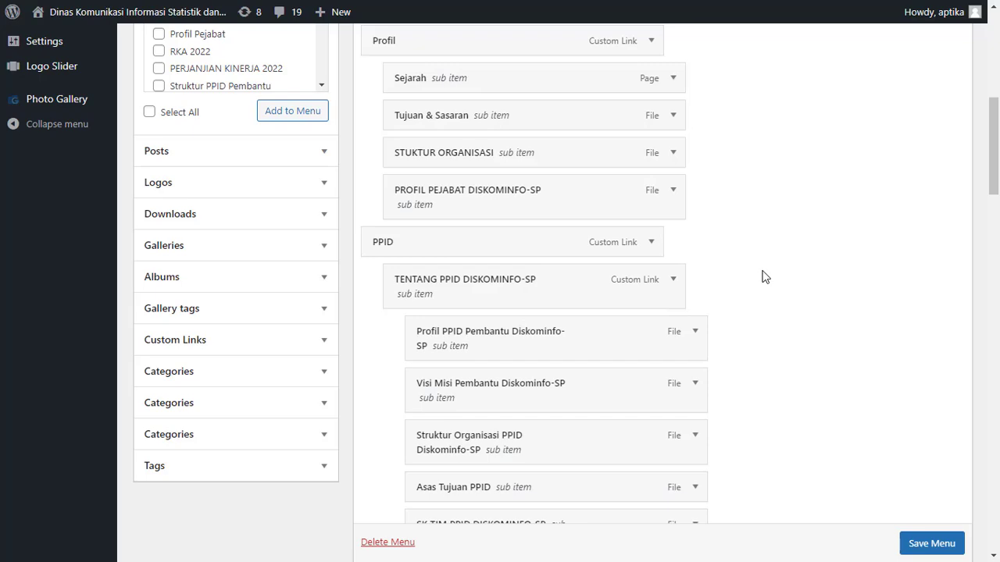
{"action": "scroll", "coordinate": [765, 244], "scroll_direction": "up", "scroll_amount": 3}
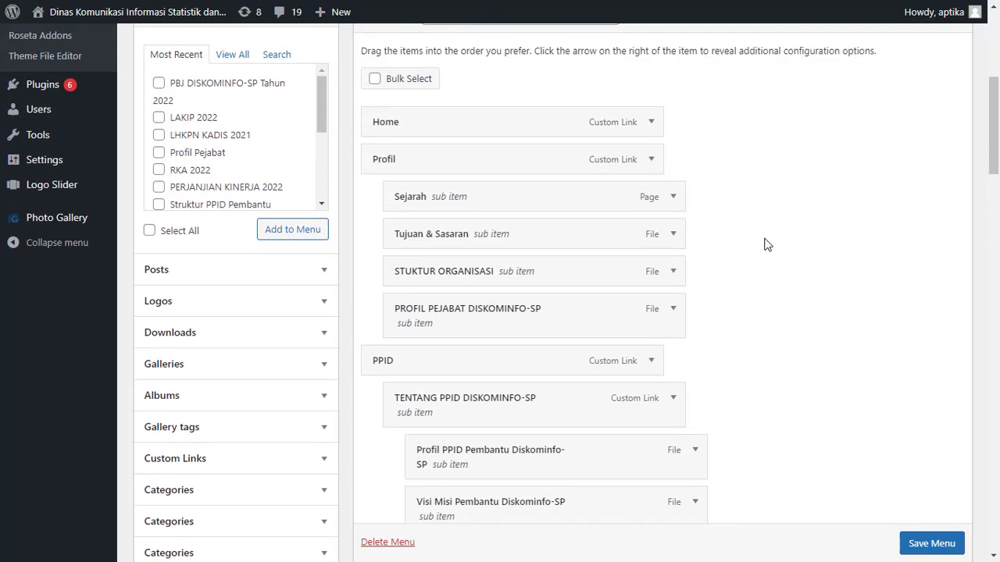
Add a custom link with the URL # and the link text PBJ to the Main Menu
{"action": "scroll", "coordinate": [765, 245], "scroll_direction": "down", "scroll_amount": 4}
{"action": "scroll", "coordinate": [766, 244], "scroll_direction": "up", "scroll_amount": 4}
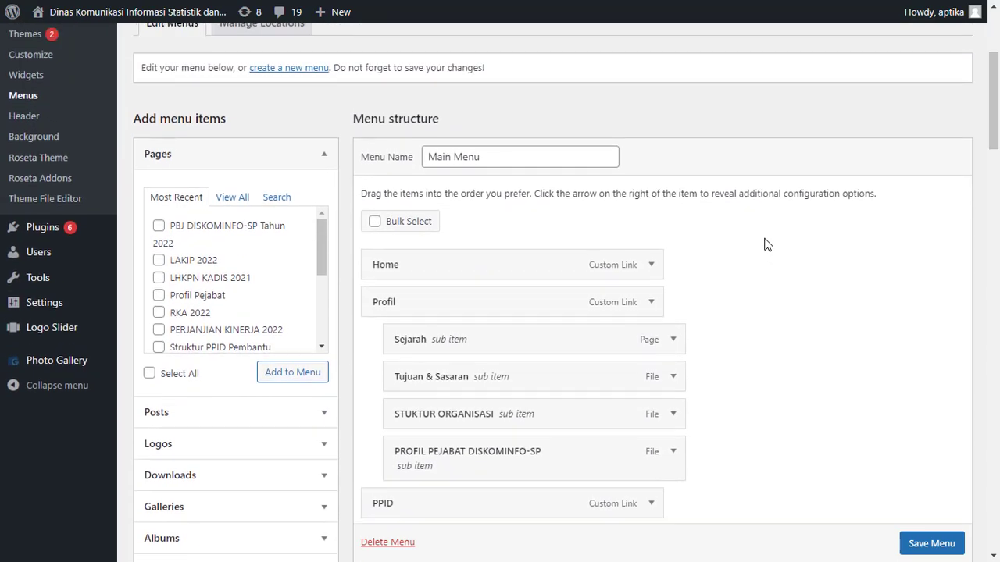
{"action": "scroll", "coordinate": [765, 245], "scroll_direction": "down", "scroll_amount": 4}
{"action": "scroll", "coordinate": [764, 244], "scroll_direction": "down", "scroll_amount": 1}
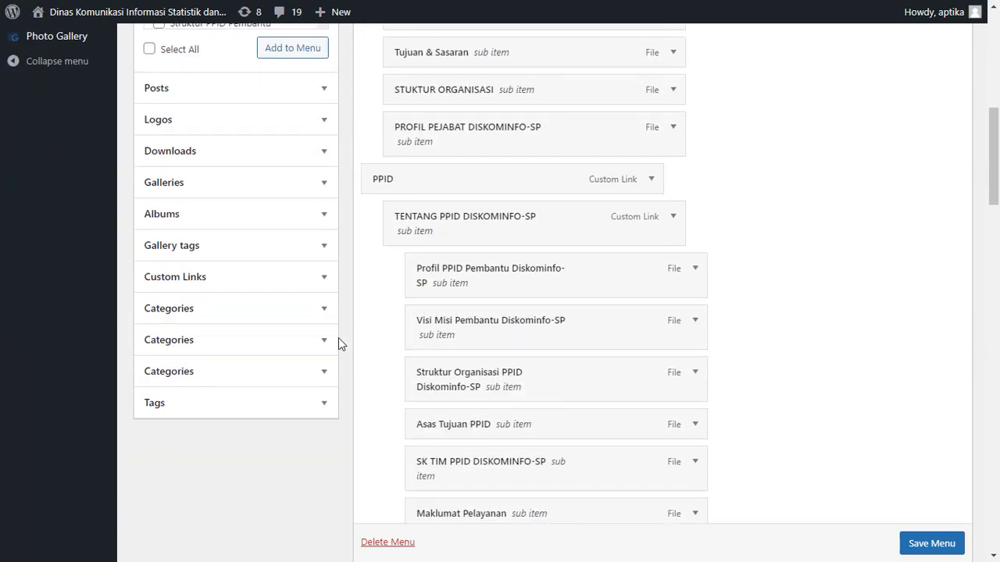
{"action": "left_click", "coordinate": [318, 283]}
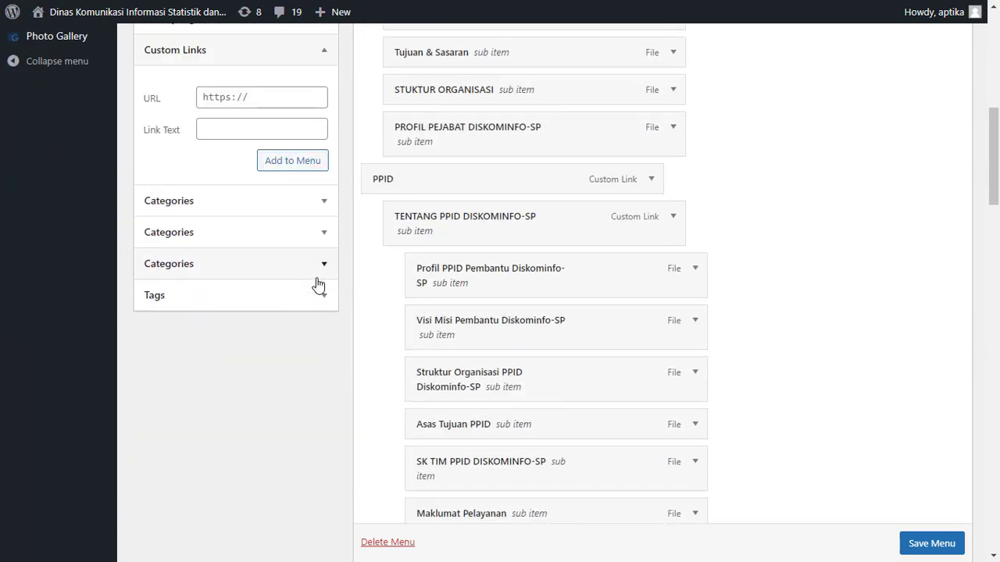
{"action": "scroll", "coordinate": [267, 314], "scroll_direction": "up", "scroll_amount": 3}
{"action": "left_click", "coordinate": [293, 285]}
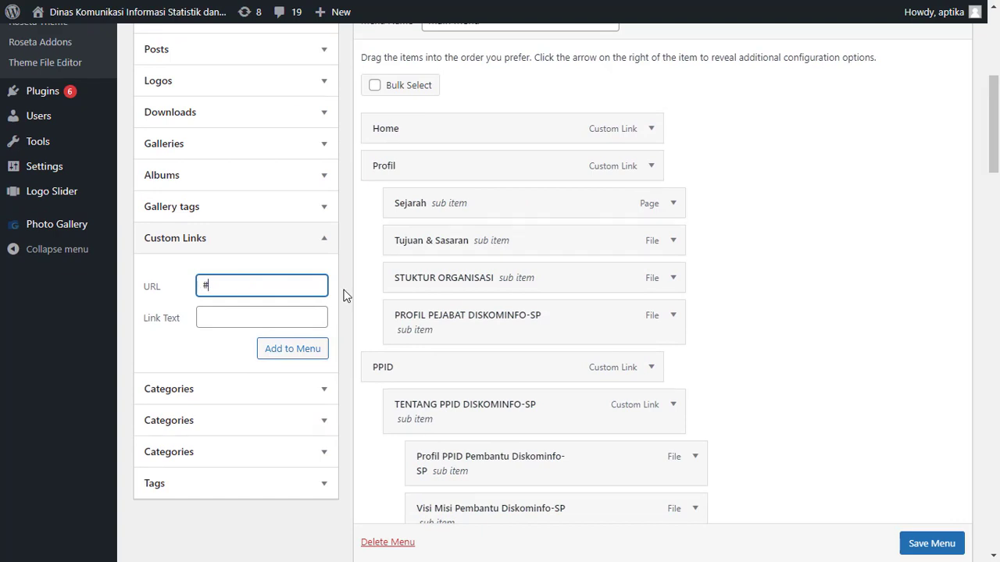
{"action": "left_click", "coordinate": [240, 320]}
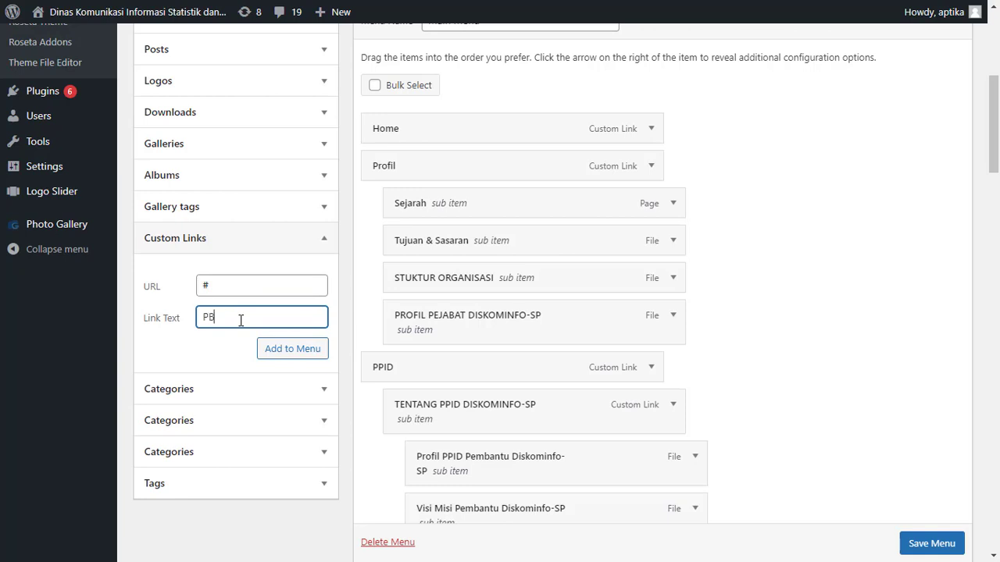
{"action": "left_click", "coordinate": [278, 353]}
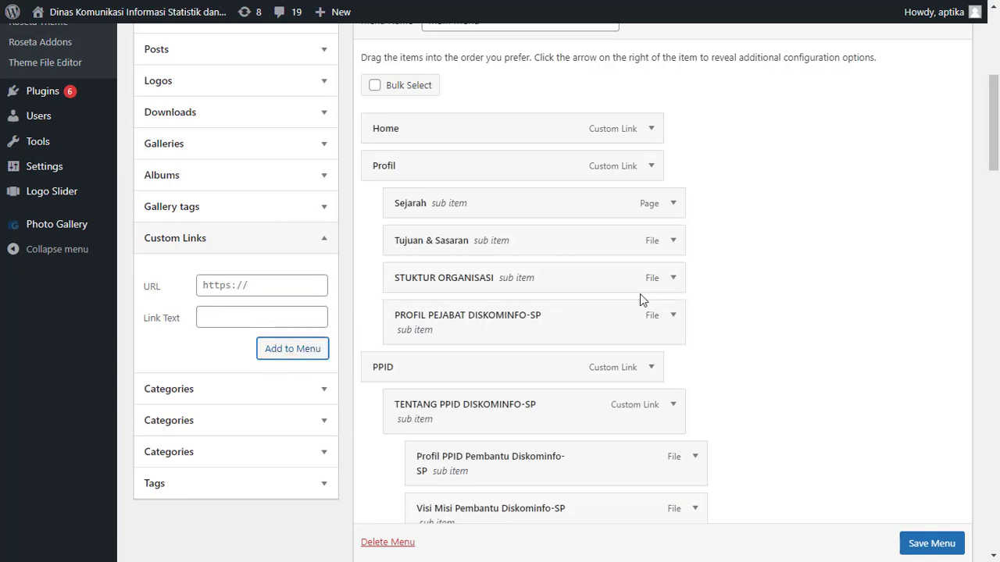
Move the PBJ custom link into PPID as a sub item between Laporan Layanan Informasi Dan Dokumentasi and LHKPN
{"action": "scroll", "coordinate": [759, 344], "scroll_direction": "down", "scroll_amount": 15}
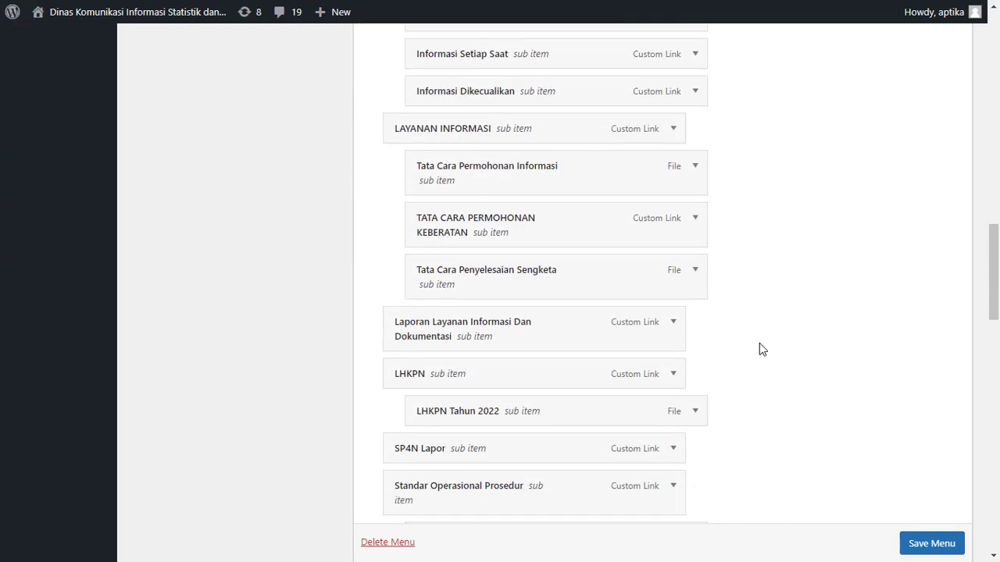
{"action": "scroll", "coordinate": [759, 349], "scroll_direction": "down", "scroll_amount": 5}
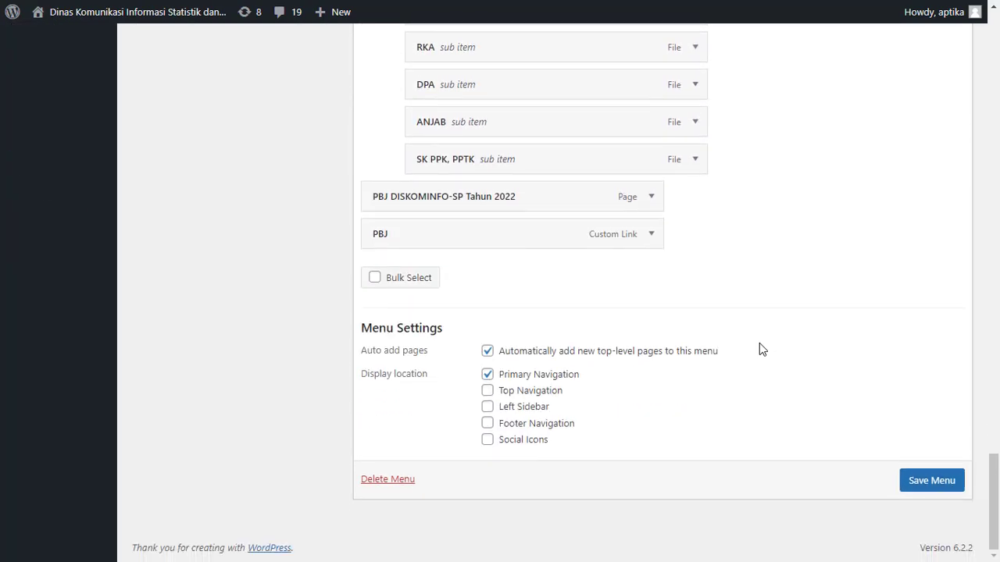
{"action": "scroll", "coordinate": [611, 281], "scroll_direction": "up", "scroll_amount": 3}
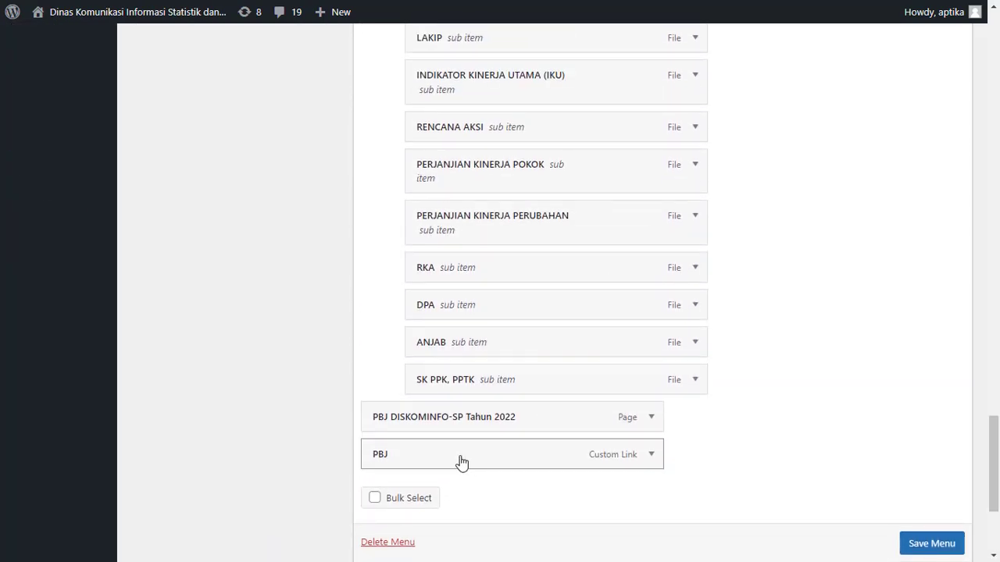
{"action": "left_click_drag", "start_coordinate": [462, 463], "coordinate": [452, 288]}
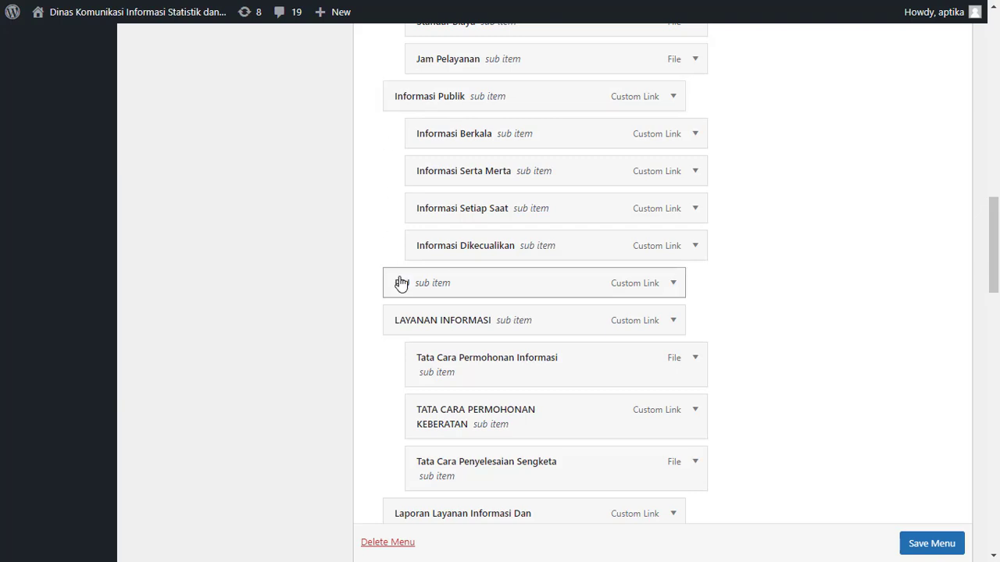
{"action": "mouse_move", "coordinate": [401, 283]}
{"action": "left_mouse_down"}
{"action": "mouse_move", "coordinate": [429, 283]}
{"action": "mouse_move", "coordinate": [403, 281]}
{"action": "left_mouse_up"}
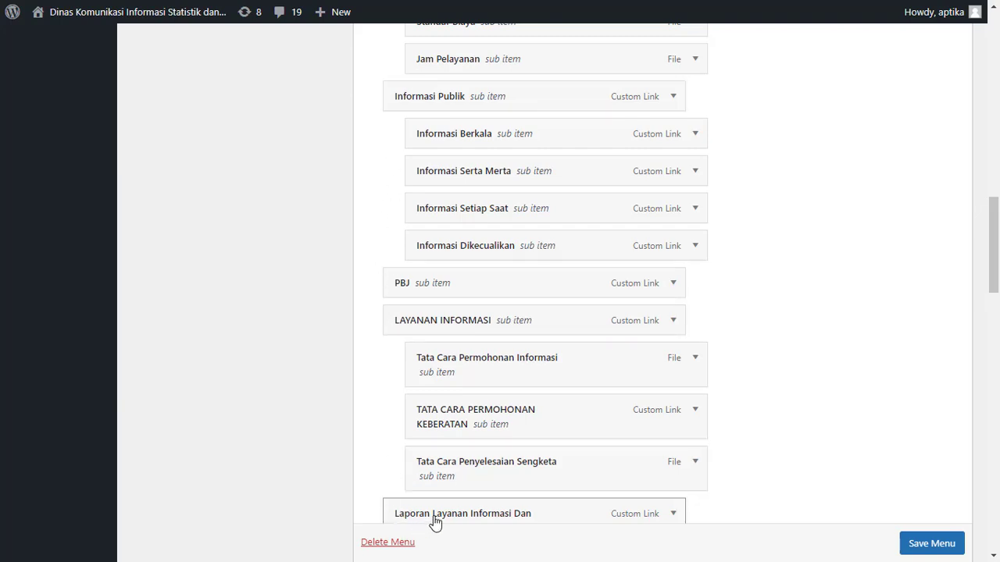
{"action": "scroll", "coordinate": [389, 428], "scroll_direction": "down", "scroll_amount": 1}
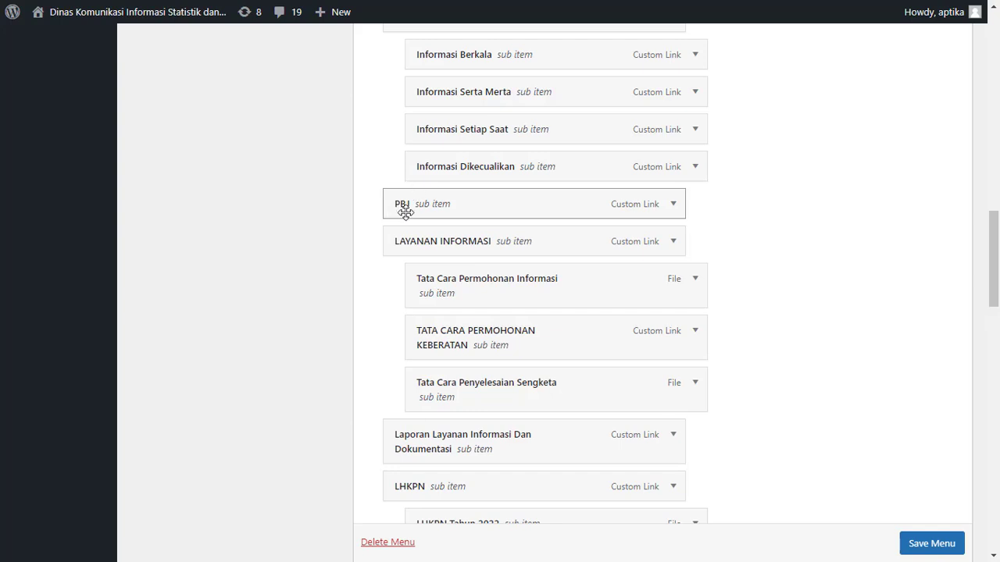
{"action": "left_click_drag", "start_coordinate": [401, 209], "coordinate": [394, 452]}
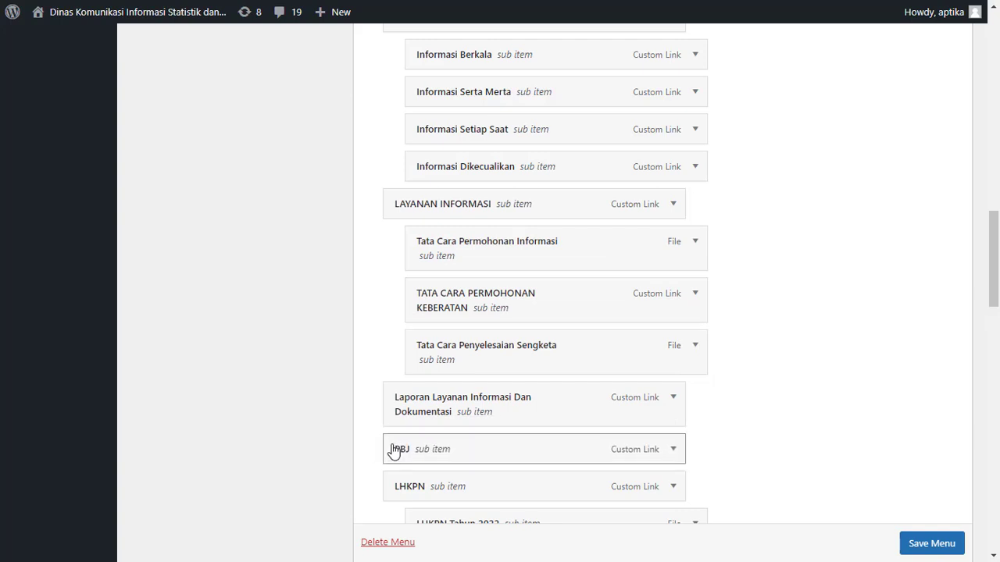
{"action": "scroll", "coordinate": [660, 421], "scroll_direction": "down", "scroll_amount": 2}
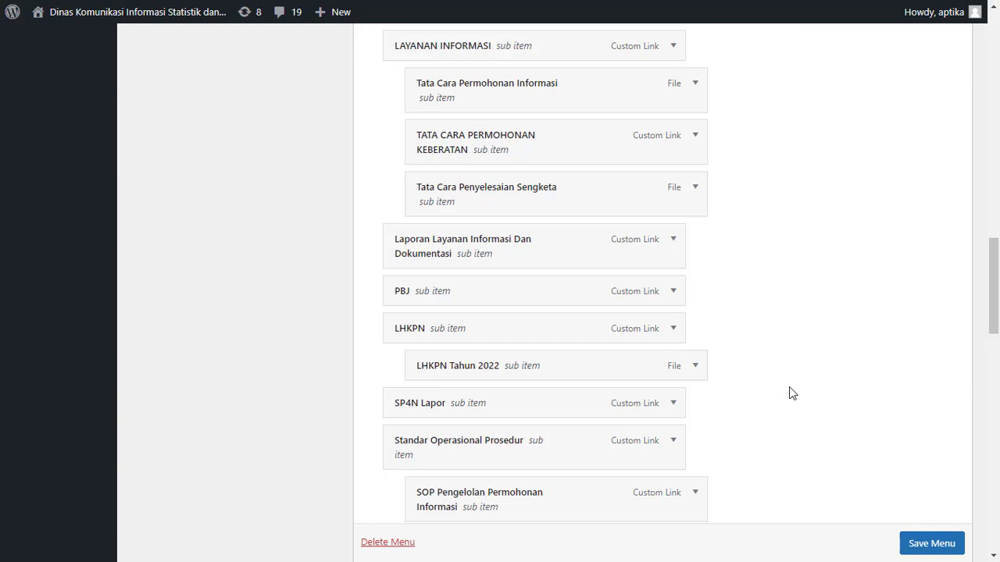
{"action": "scroll", "coordinate": [788, 393], "scroll_direction": "up", "scroll_amount": 15}
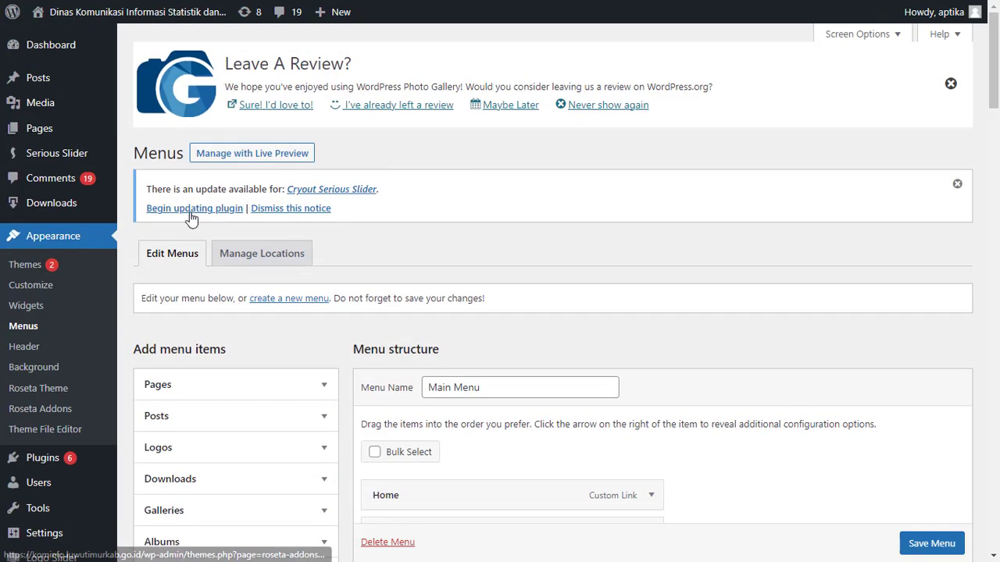
{"action": "left_click", "coordinate": [50, 129]}
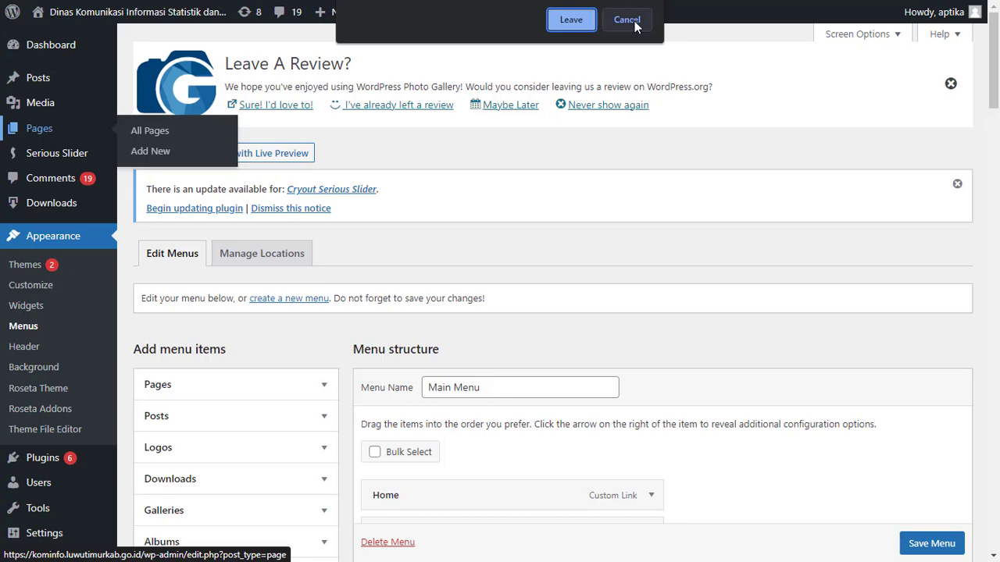
{"action": "left_click", "coordinate": [628, 20]}
Save the changes to the Main Menu
{"action": "scroll", "coordinate": [831, 417], "scroll_direction": "down", "scroll_amount": 3}
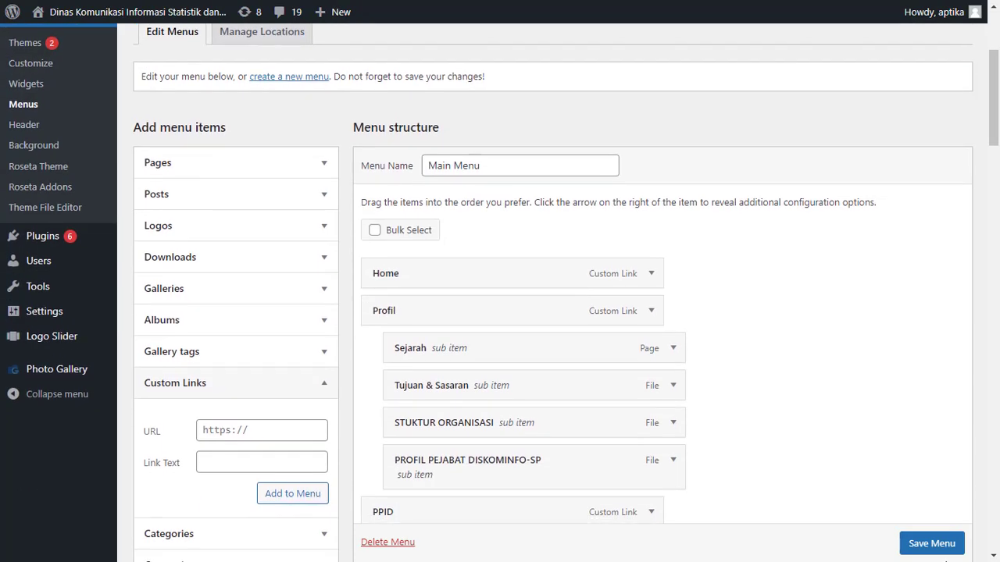
{"action": "scroll", "coordinate": [926, 551], "scroll_direction": "down", "scroll_amount": 1}
{"action": "left_click", "coordinate": [929, 544]}
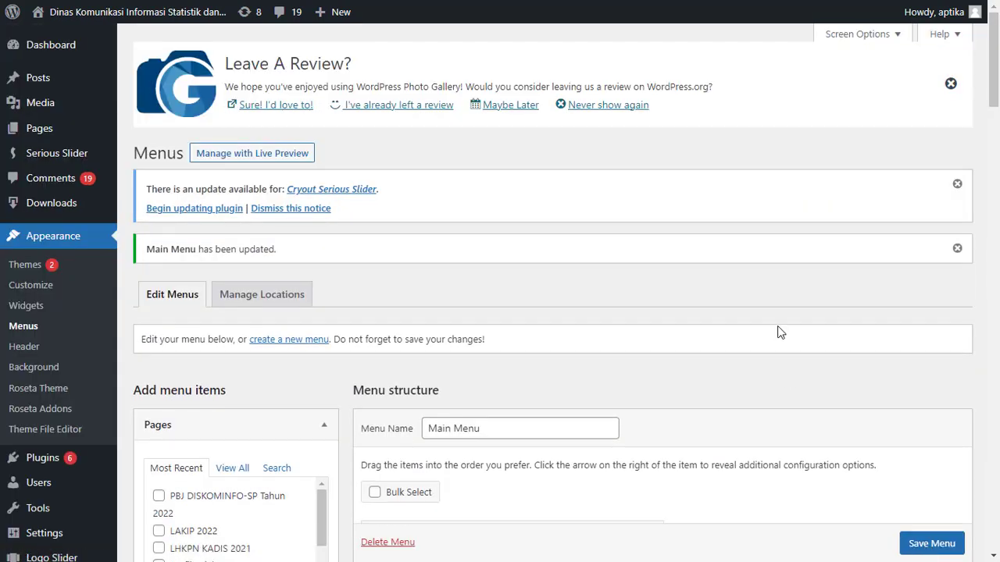
Visit the live site and check the placement of the PBJ entry in its PPID navigation menu
{"action": "mouse_move", "coordinate": [172, 16]}
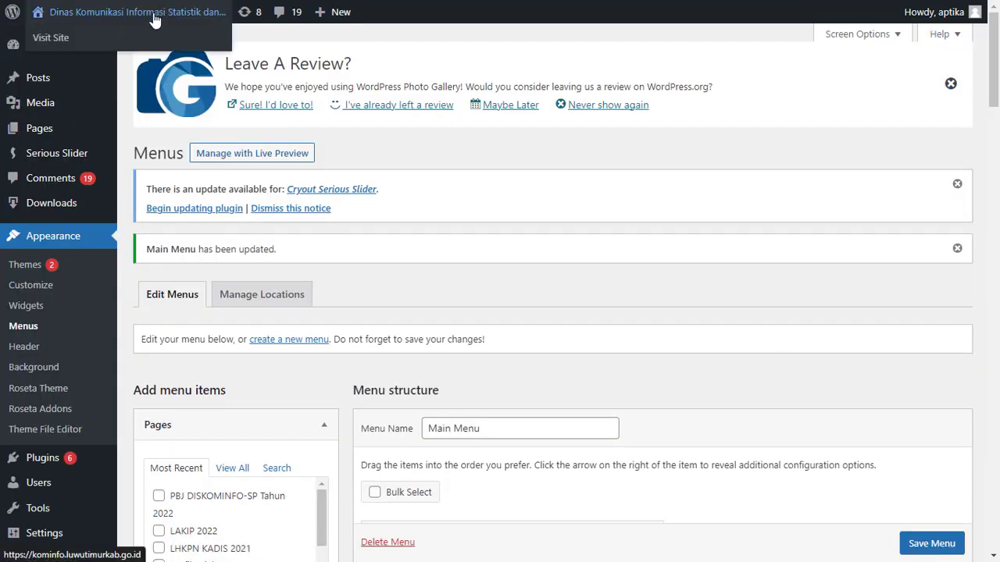
{"action": "left_click", "coordinate": [105, 44]}
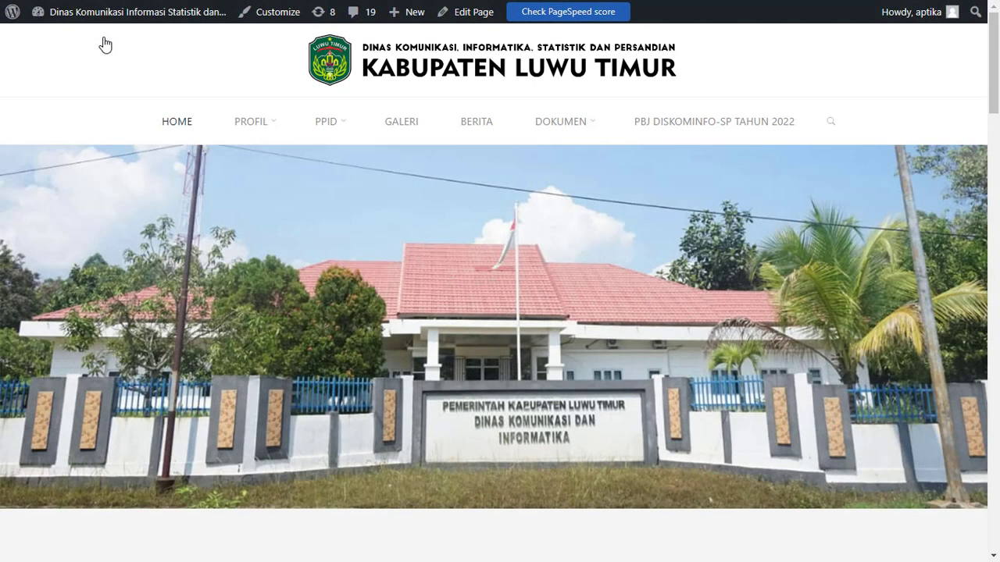
{"action": "mouse_move", "coordinate": [326, 127]}
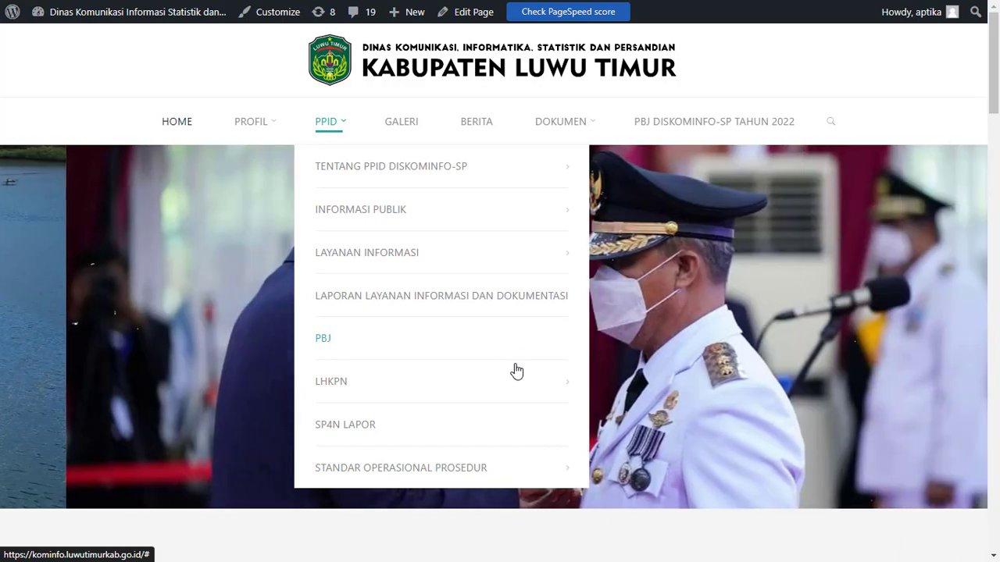
{"action": "mouse_move", "coordinate": [508, 394]}
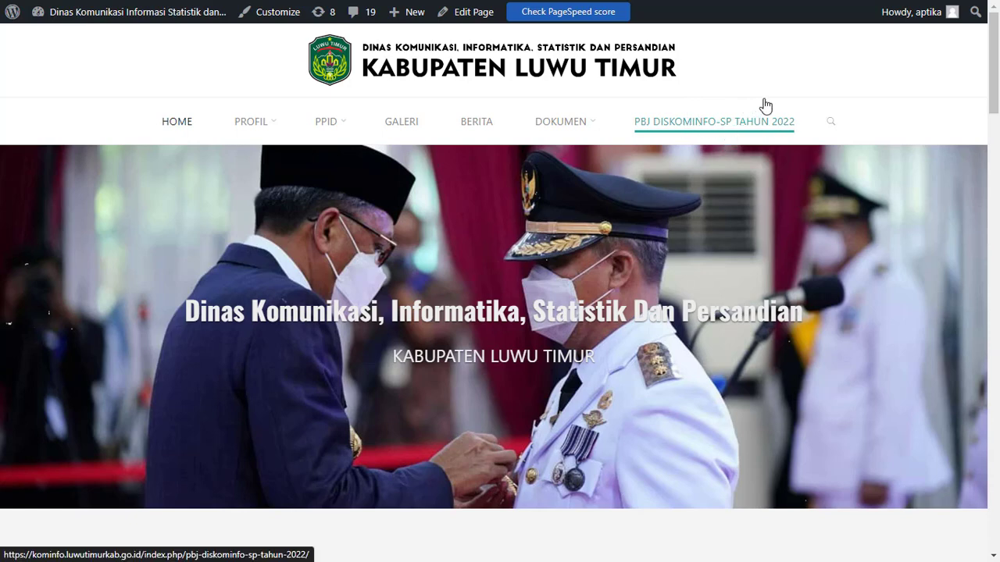
Open the PBJ DISKOMINFO-SP Tahun 2022 page from the site navigation and review its procurement document table
{"action": "left_click", "coordinate": [708, 125]}
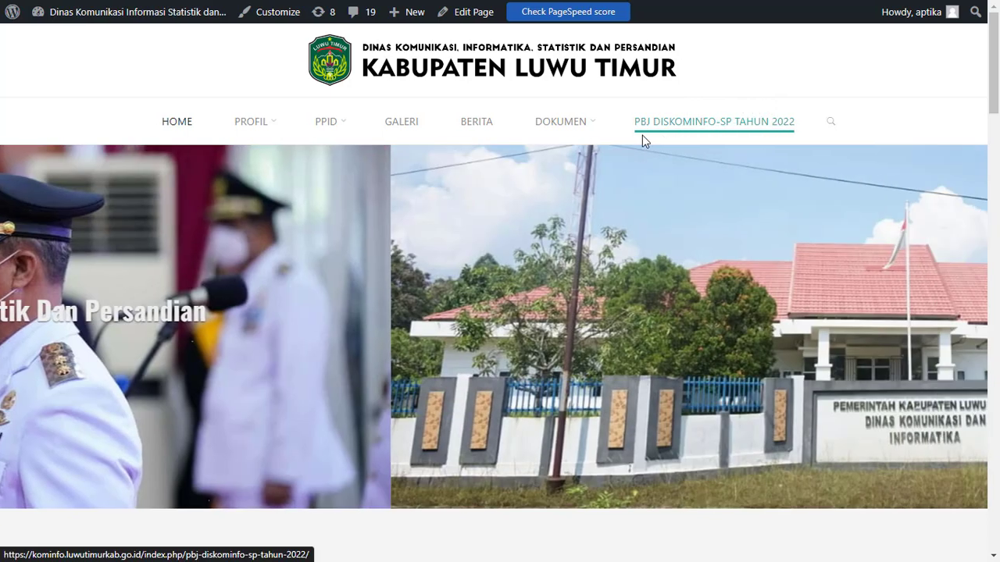
{"action": "scroll", "coordinate": [470, 192], "scroll_direction": "down", "scroll_amount": 3}
{"action": "scroll", "coordinate": [470, 194], "scroll_direction": "down", "scroll_amount": 3}
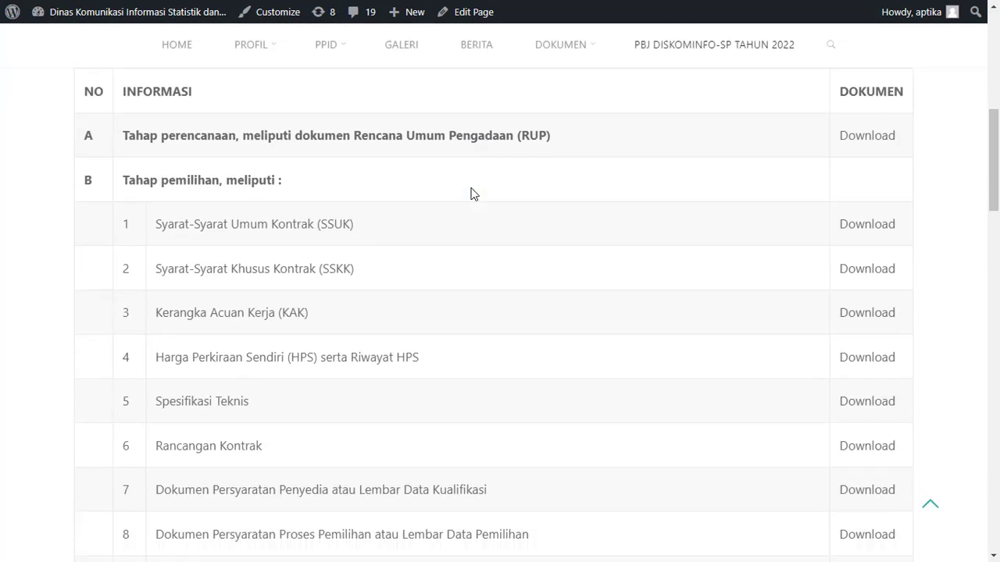
{"action": "scroll", "coordinate": [471, 194], "scroll_direction": "up", "scroll_amount": 2}
{"action": "scroll", "coordinate": [387, 264], "scroll_direction": "up", "scroll_amount": 5}
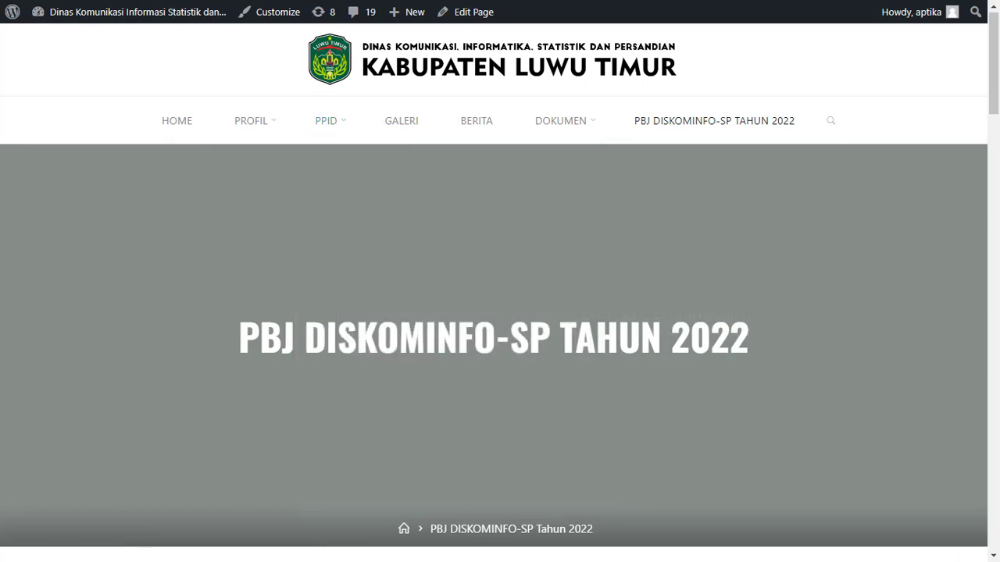
Return to the WordPress dashboard and open the site's navigation menu settings
{"action": "left_click", "coordinate": [14, 18]}
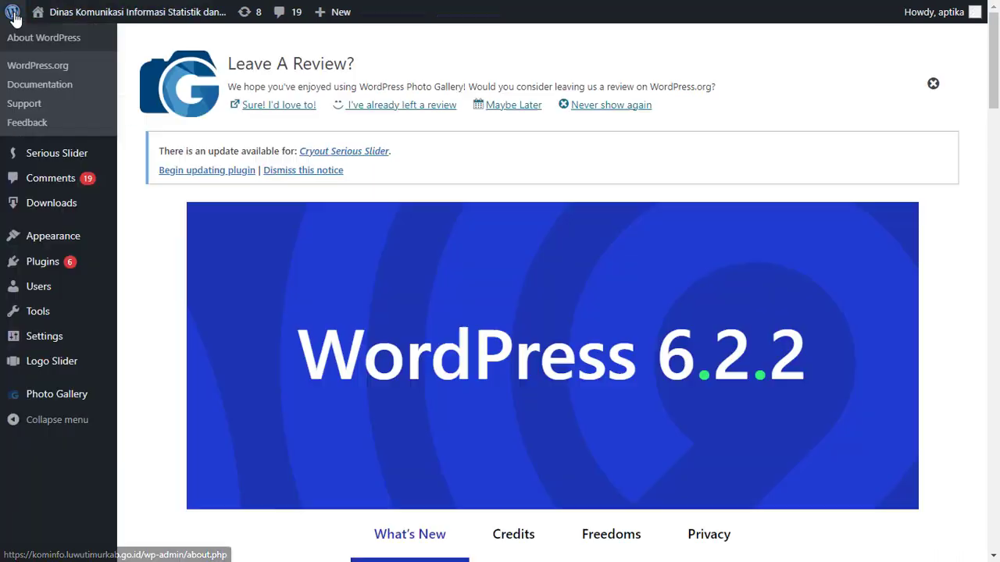
{"action": "left_click", "coordinate": [48, 249]}
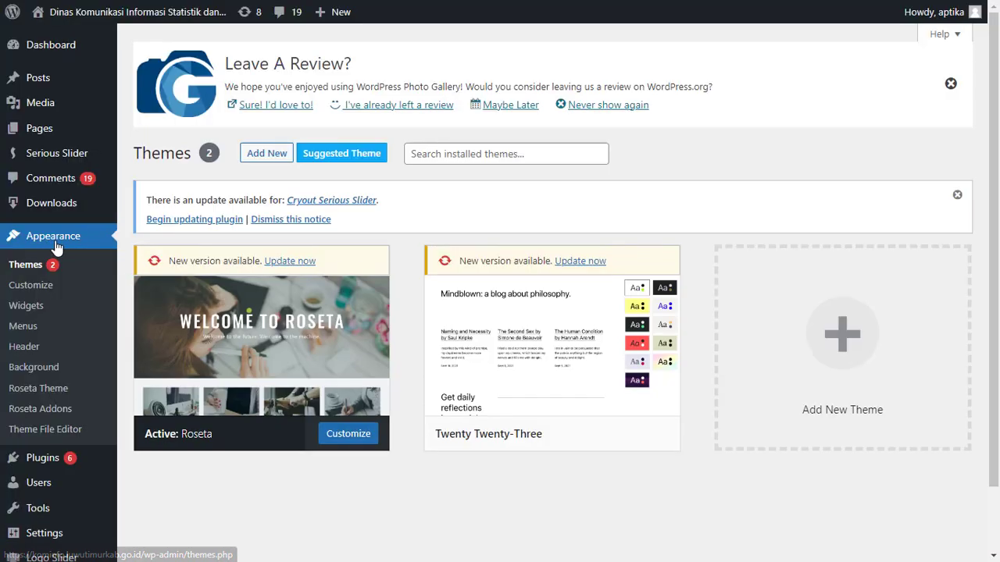
{"action": "left_click", "coordinate": [48, 332]}
Change the navigation label of the PBJ DISKOMINFO-SP Tahun 2022 page item to PBJ Tahun 2022
{"action": "scroll", "coordinate": [556, 346], "scroll_direction": "down", "scroll_amount": 10}
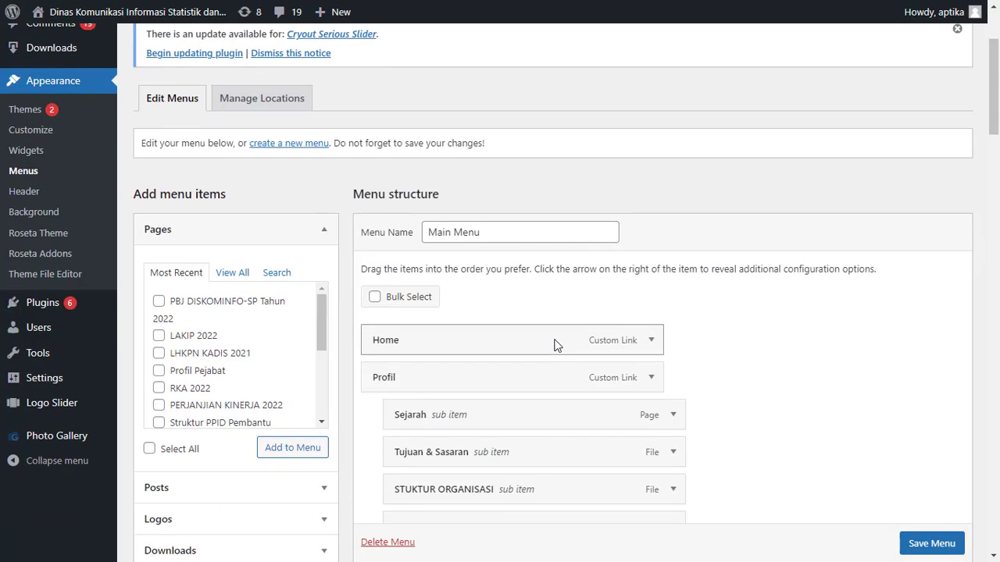
{"action": "scroll", "coordinate": [825, 375], "scroll_direction": "down", "scroll_amount": 20}
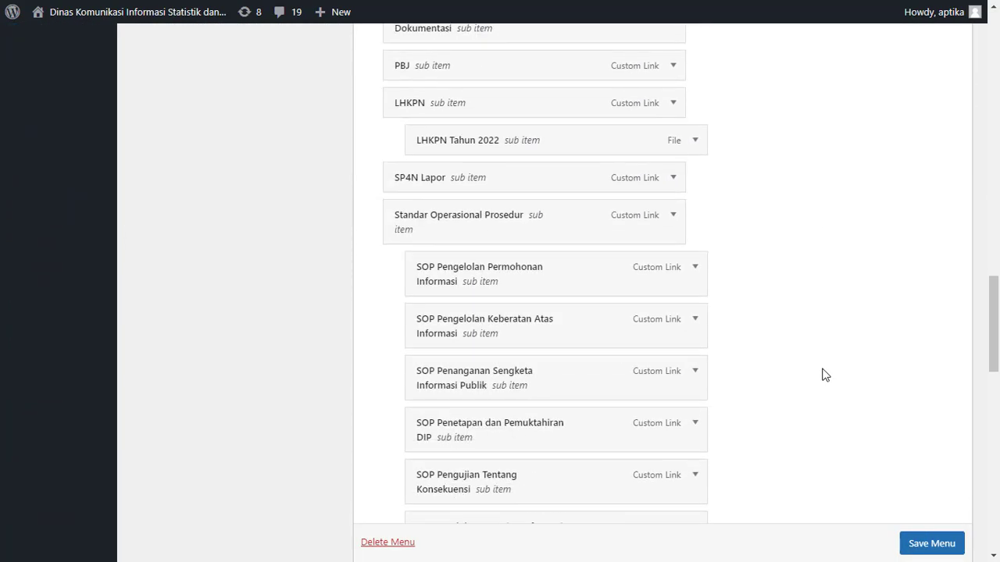
{"action": "scroll", "coordinate": [824, 375], "scroll_direction": "down", "scroll_amount": 4}
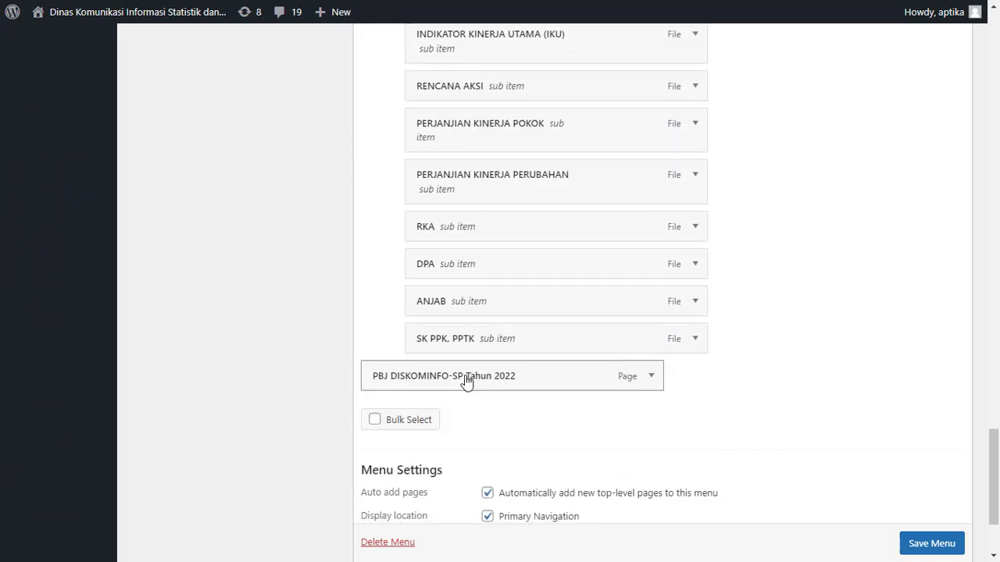
{"action": "left_click", "coordinate": [655, 377]}
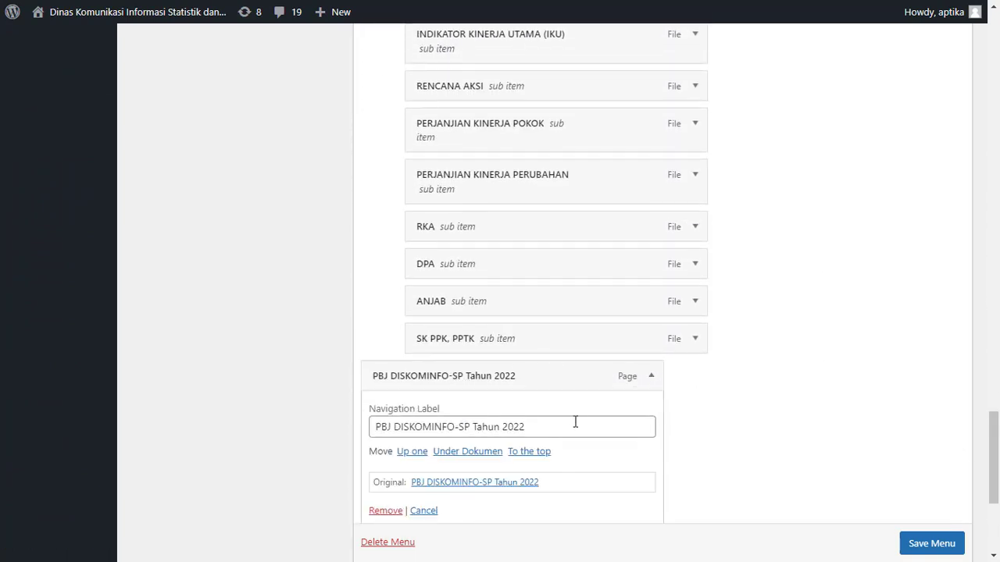
{"action": "left_click_drag", "start_coordinate": [575, 427], "coordinate": [295, 418]}
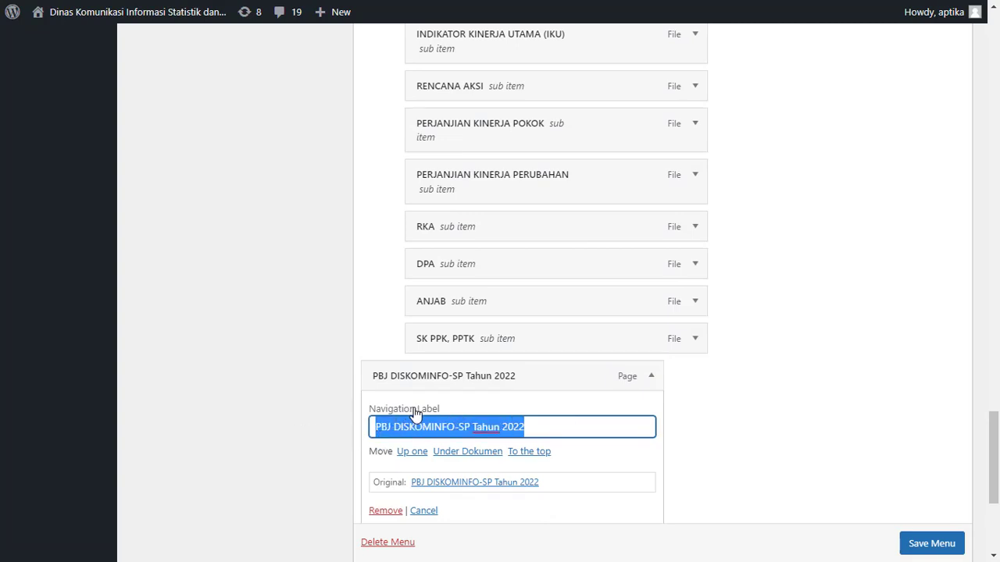
{"action": "type", "text": "P"}
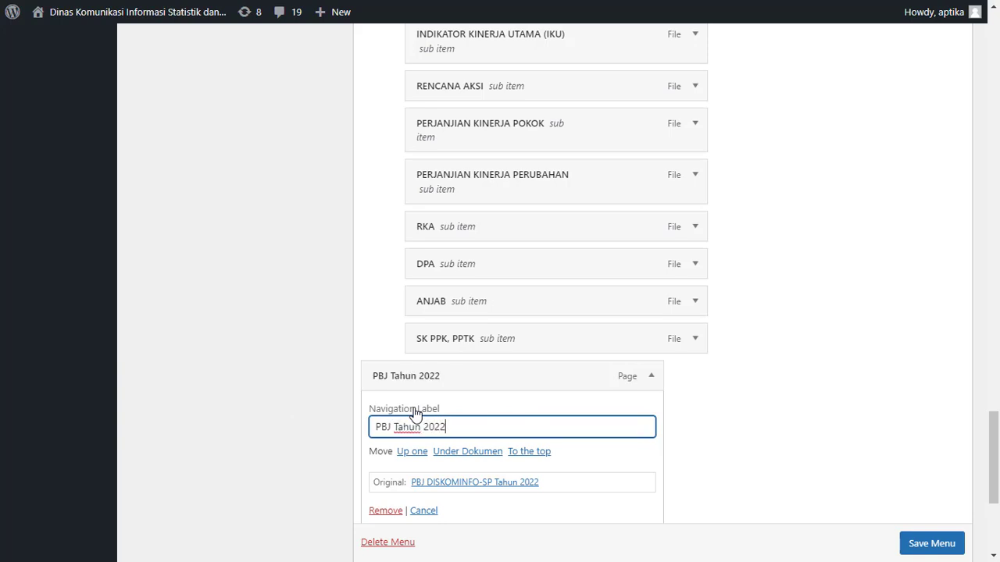
{"action": "scroll", "coordinate": [813, 441], "scroll_direction": "down", "scroll_amount": 1}
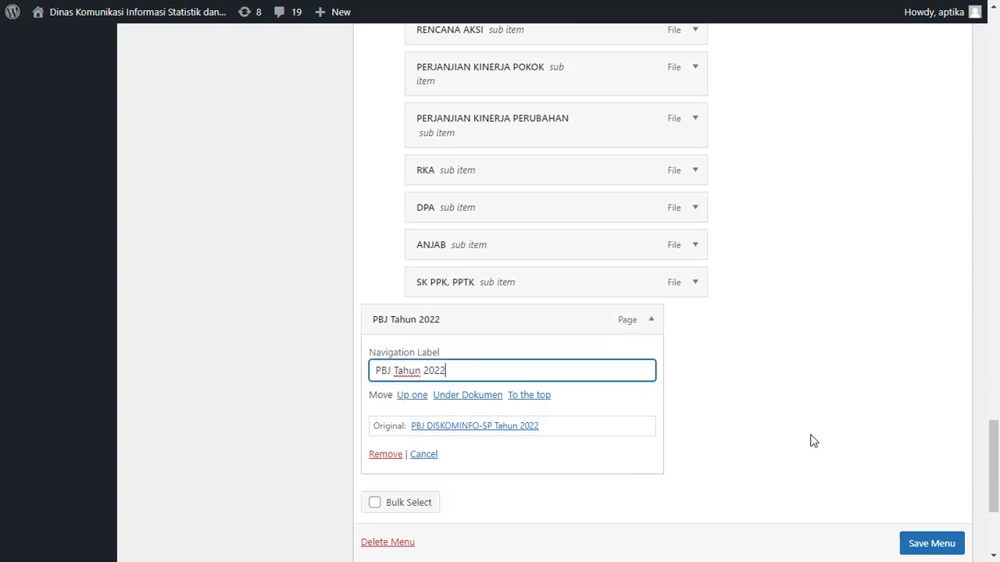
{"action": "left_click", "coordinate": [813, 441]}
Nest the PBJ Tahun 2022 item under PBJ within the PPID branch of the Main Menu and save the menu
{"action": "left_click_drag", "start_coordinate": [487, 322], "coordinate": [761, 159]}
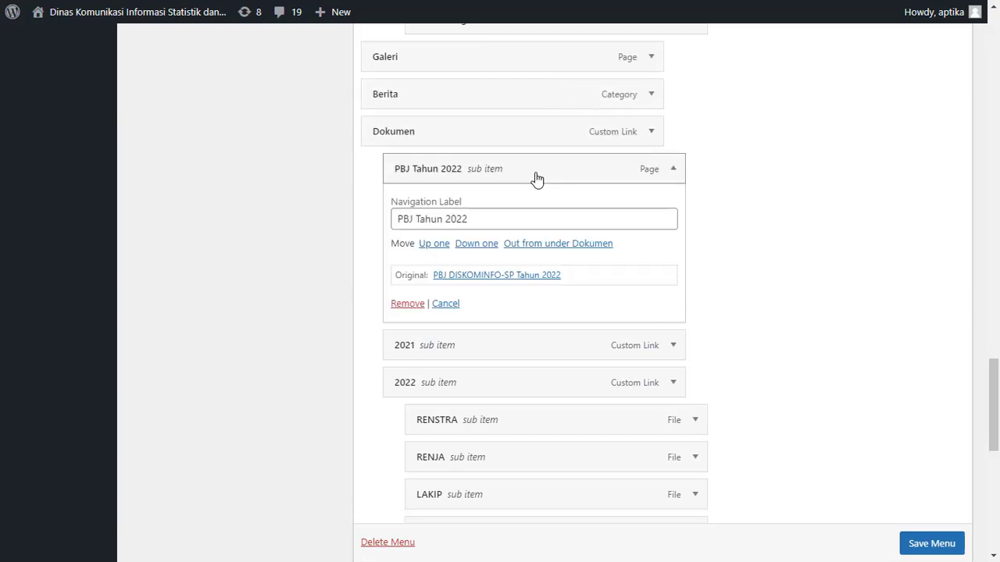
{"action": "left_click_drag", "start_coordinate": [536, 177], "coordinate": [558, 214]}
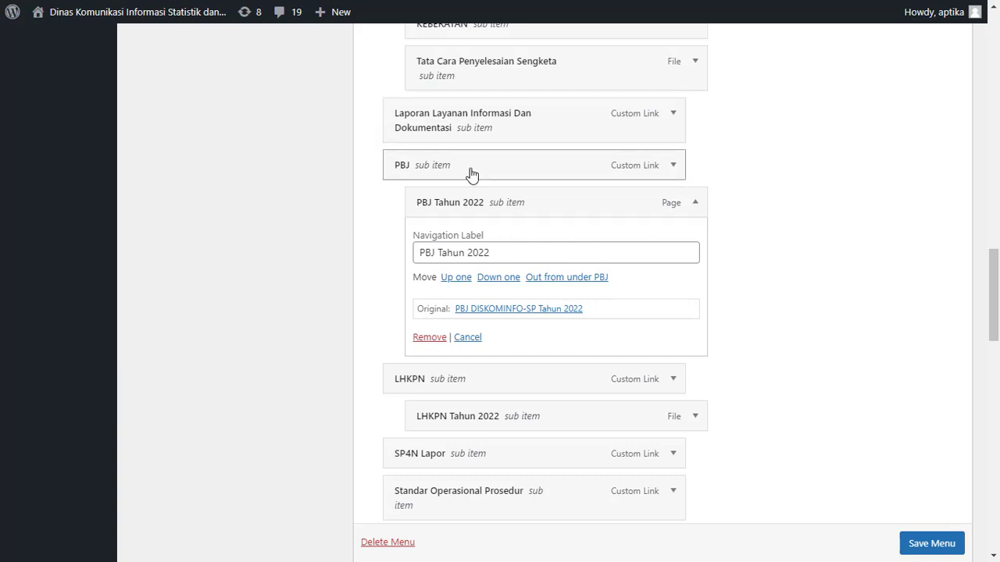
{"action": "scroll", "coordinate": [928, 549], "scroll_direction": "down", "scroll_amount": 1}
{"action": "left_click", "coordinate": [928, 547]}
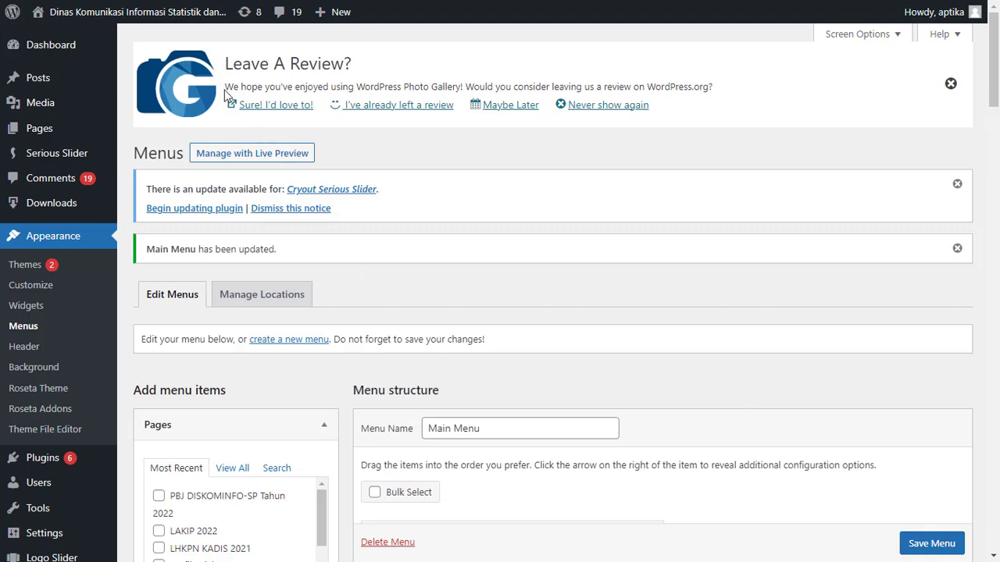
Visit the live site and open the PBJ Tahun 2022 page from PBJ in the PPID navigation
{"action": "mouse_move", "coordinate": [106, 24]}
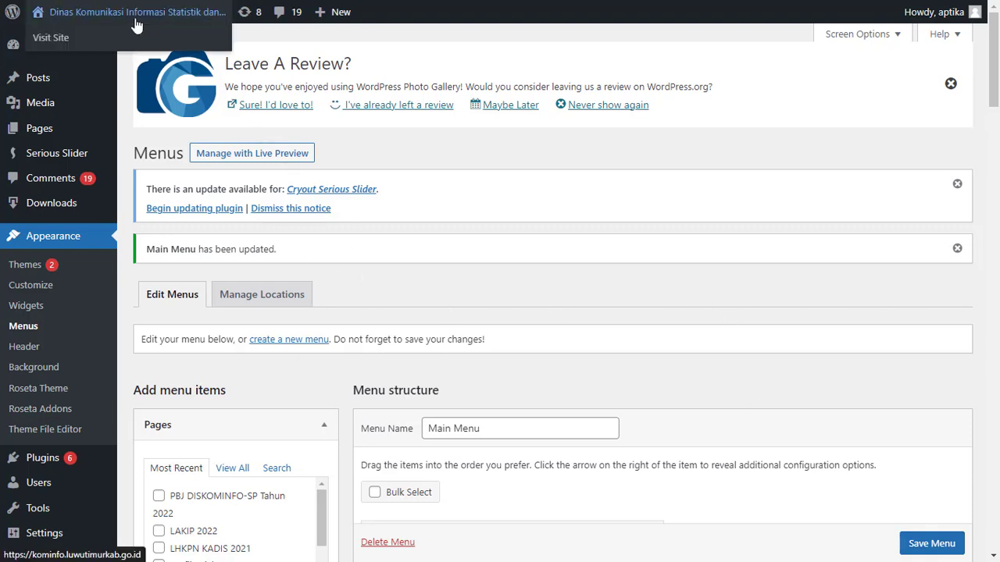
{"action": "left_click", "coordinate": [62, 41]}
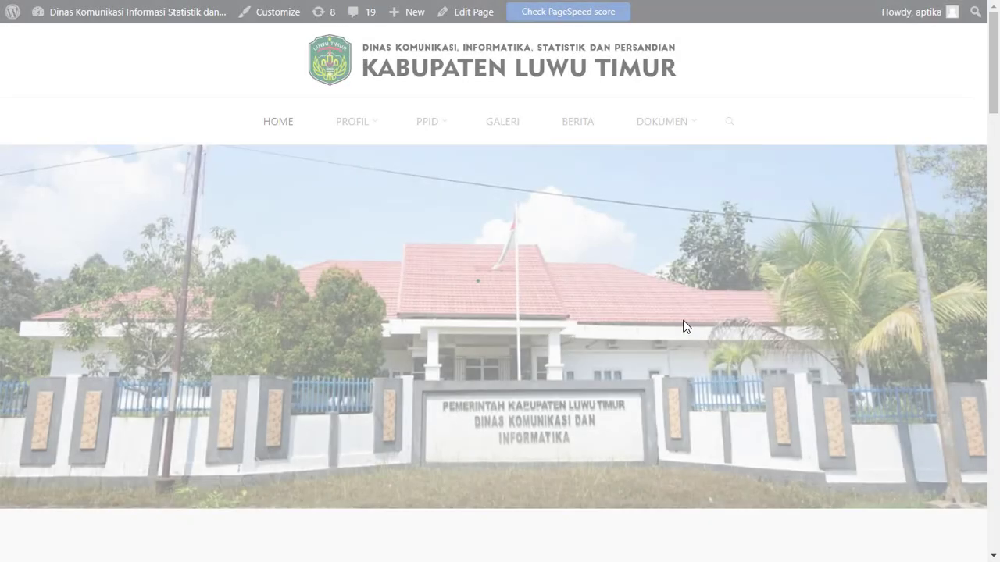
{"action": "scroll", "coordinate": [662, 336], "scroll_direction": "down", "scroll_amount": 7}
{"action": "scroll", "coordinate": [663, 336], "scroll_direction": "up", "scroll_amount": 7}
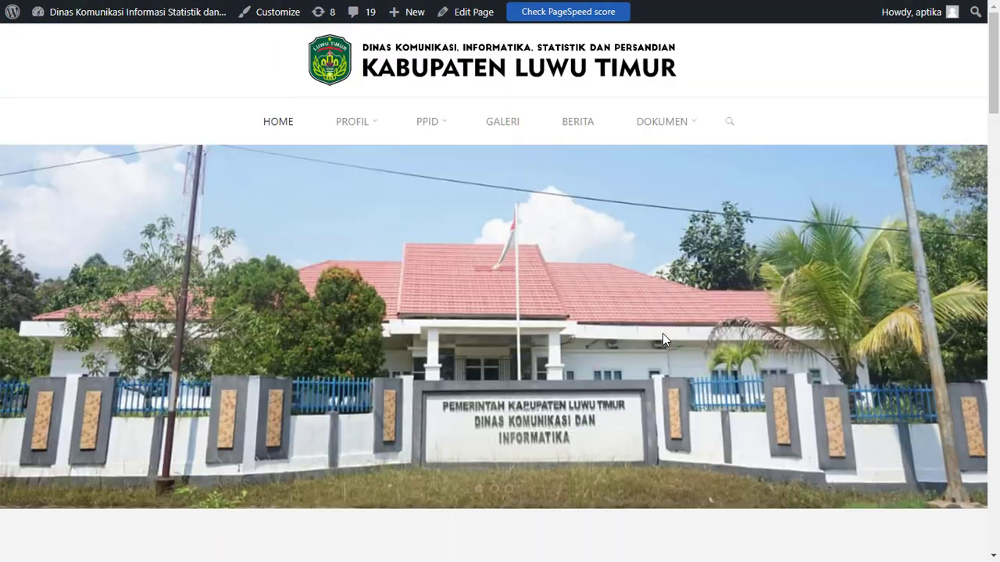
{"action": "mouse_move", "coordinate": [438, 129]}
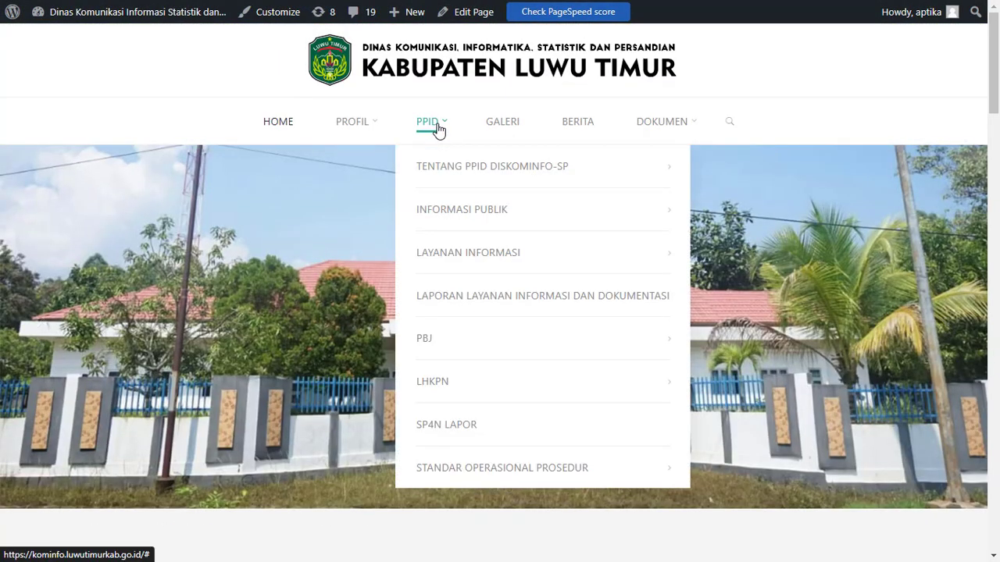
{"action": "mouse_move", "coordinate": [493, 344]}
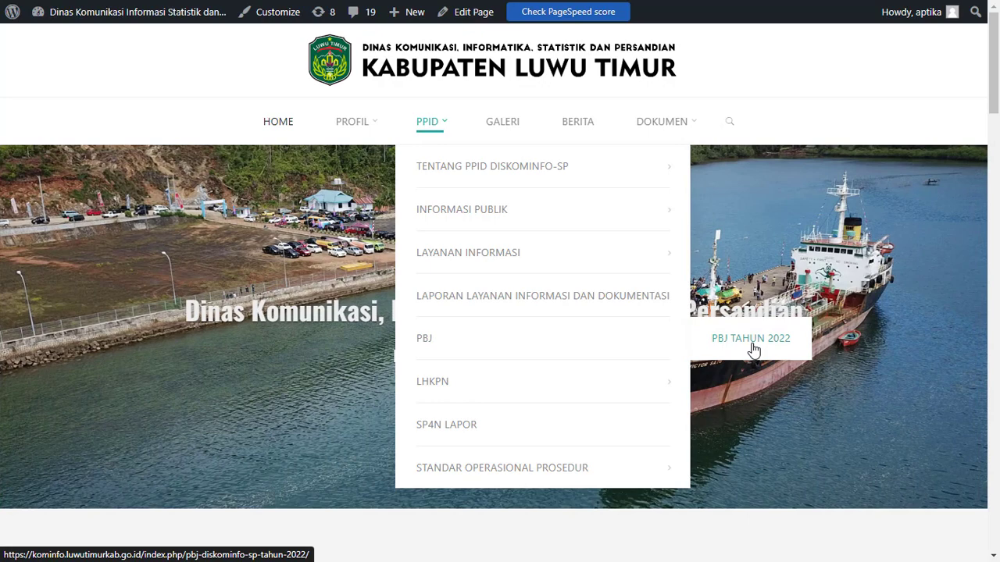
{"action": "left_click", "coordinate": [751, 342]}
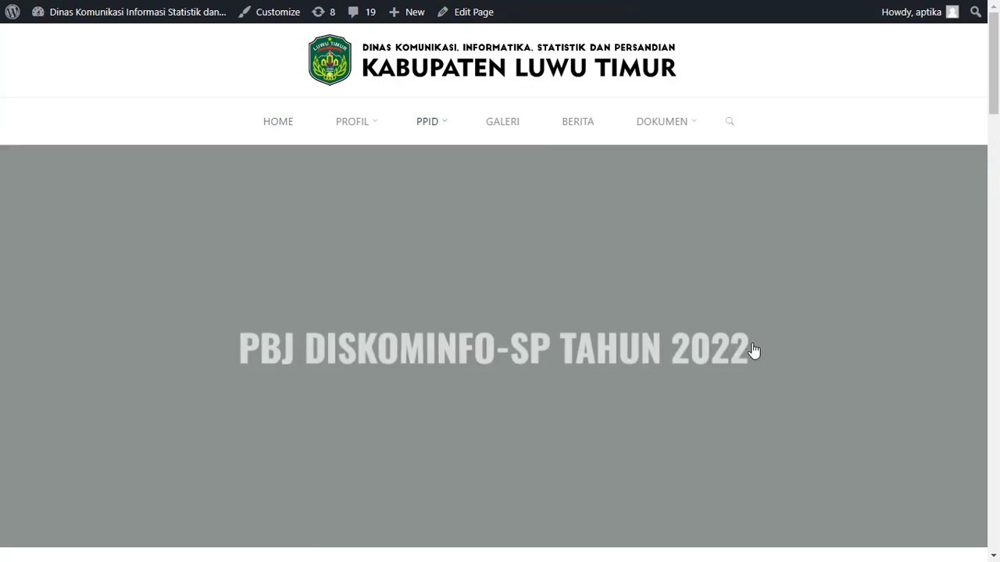
Examine the procurement document table and its Download cells for the RUP, SSUK, SSKK and KAK rows
{"action": "scroll", "coordinate": [633, 290], "scroll_direction": "down", "scroll_amount": 7}
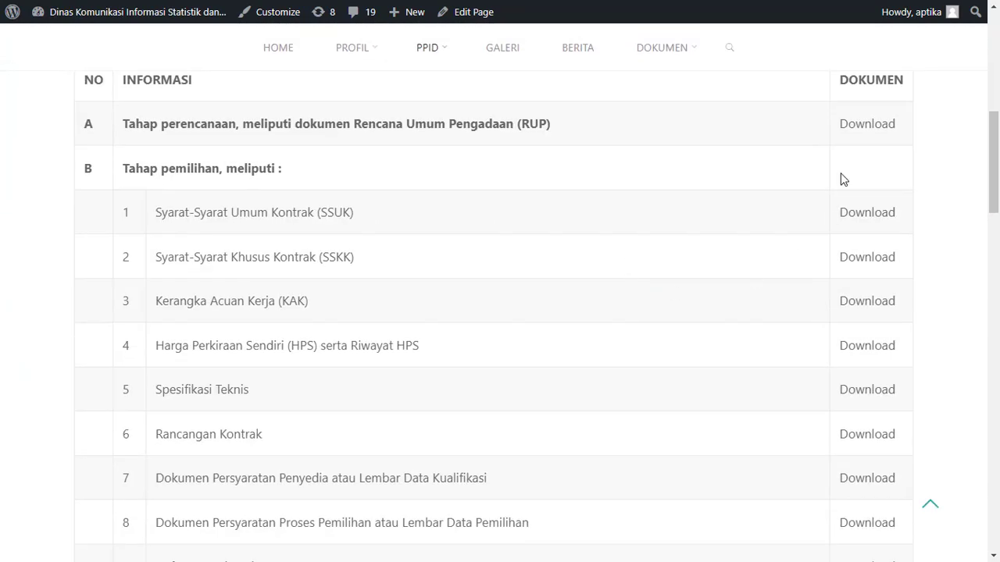
{"action": "scroll", "coordinate": [660, 361], "scroll_direction": "down", "scroll_amount": 15}
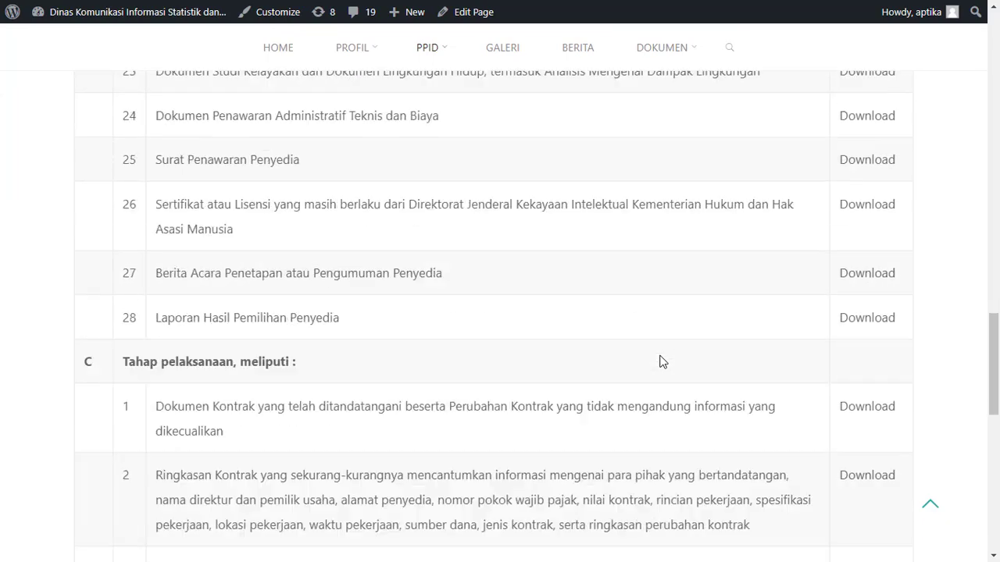
{"action": "scroll", "coordinate": [660, 361], "scroll_direction": "up", "scroll_amount": 10}
{"action": "scroll", "coordinate": [660, 362], "scroll_direction": "up", "scroll_amount": 12}
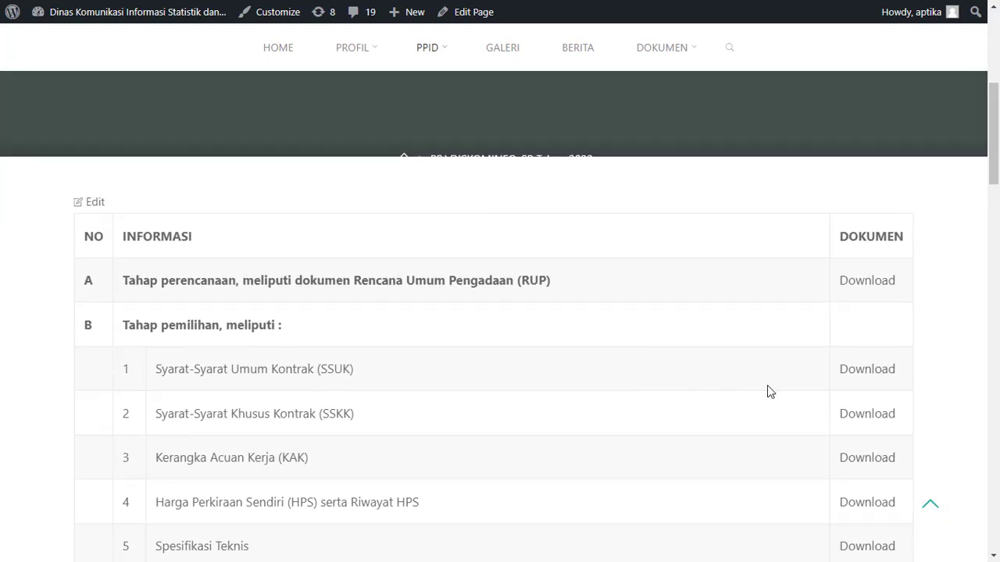
{"action": "double_click", "coordinate": [890, 286]}
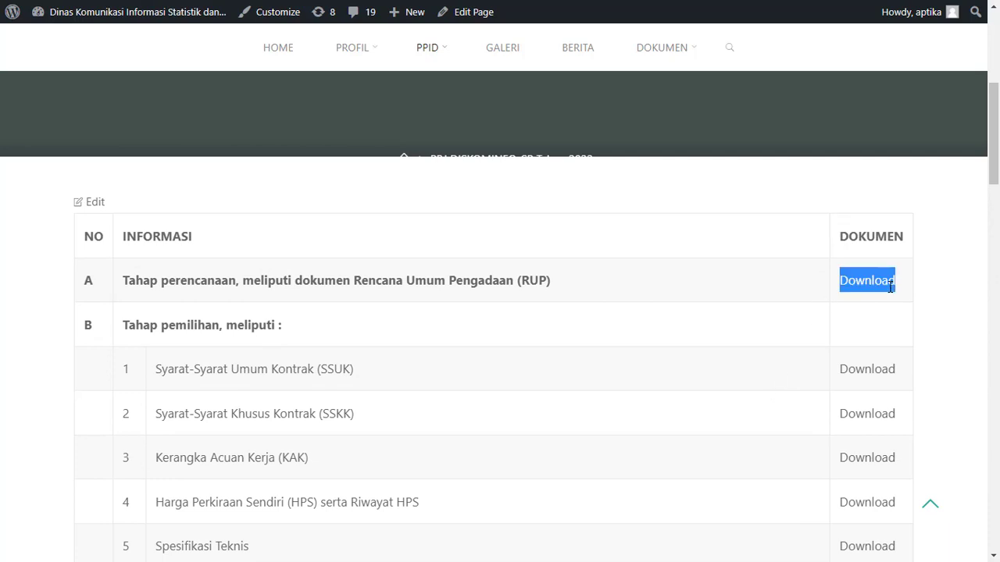
{"action": "double_click", "coordinate": [884, 371]}
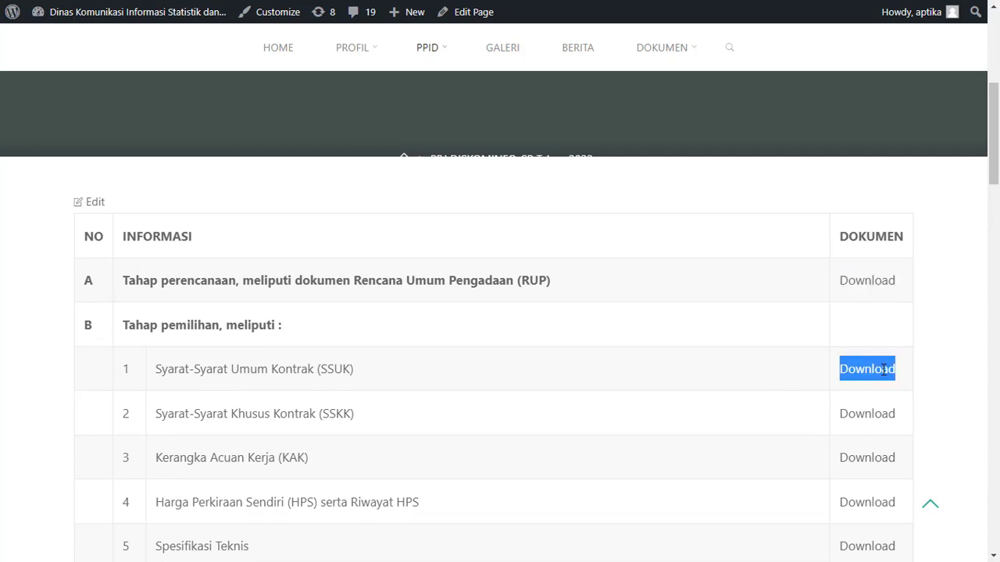
{"action": "left_click", "coordinate": [876, 410]}
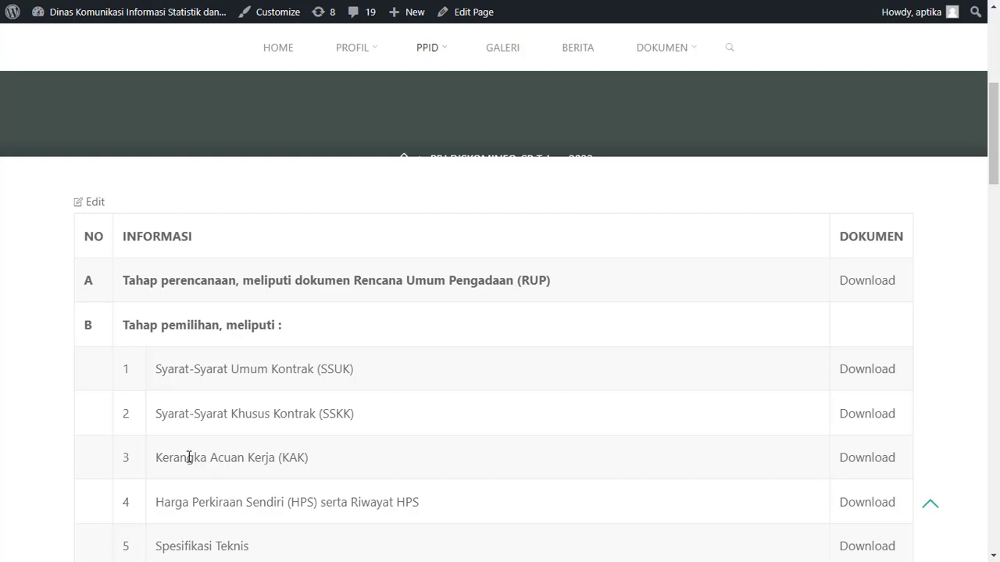
{"action": "left_click_drag", "start_coordinate": [189, 457], "coordinate": [319, 453]}
{"action": "left_click", "coordinate": [320, 453]}
Review the remaining document rows of the Tahap pemilihan and Tahap pelaksanaan sections, and return to the start of the table
{"action": "scroll", "coordinate": [856, 517], "scroll_direction": "down", "scroll_amount": 2}
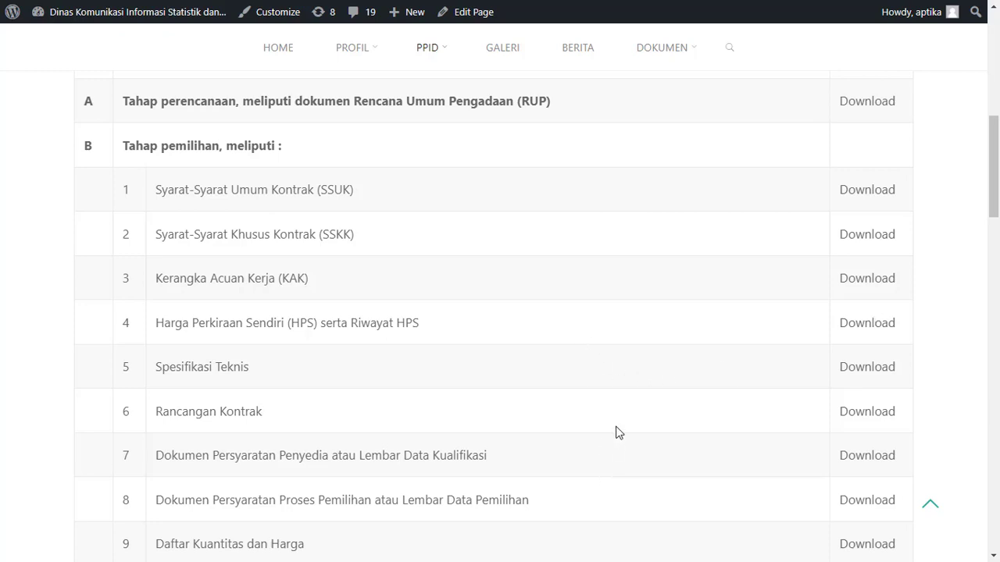
{"action": "scroll", "coordinate": [615, 432], "scroll_direction": "down", "scroll_amount": 4}
{"action": "scroll", "coordinate": [618, 424], "scroll_direction": "down", "scroll_amount": 3}
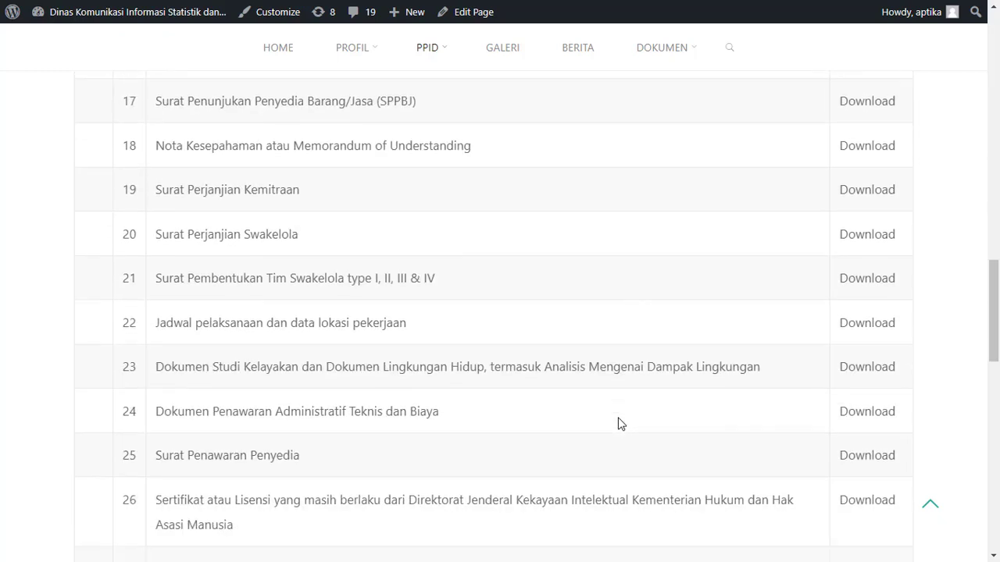
{"action": "scroll", "coordinate": [618, 424], "scroll_direction": "down", "scroll_amount": 3}
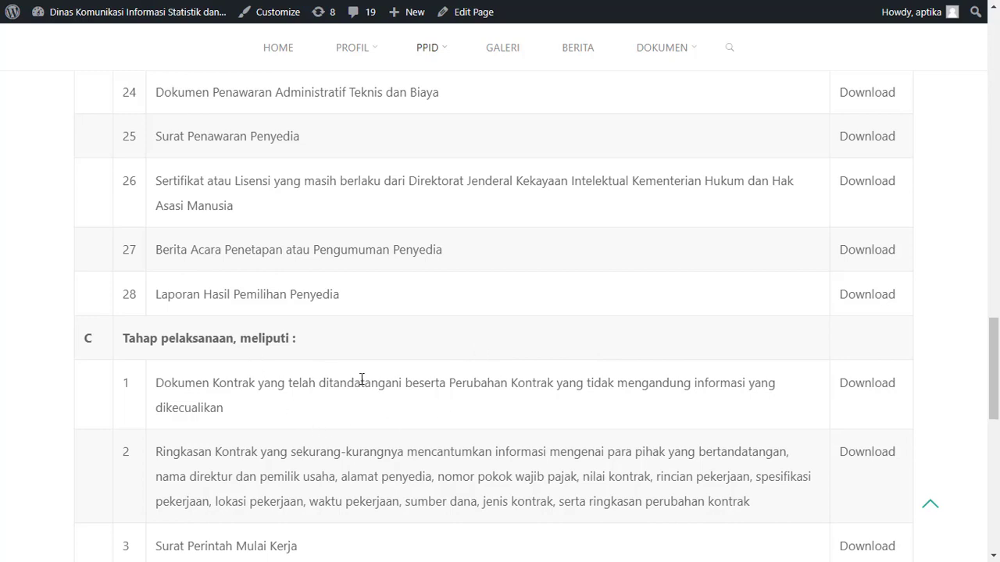
{"action": "scroll", "coordinate": [374, 495], "scroll_direction": "down", "scroll_amount": 4}
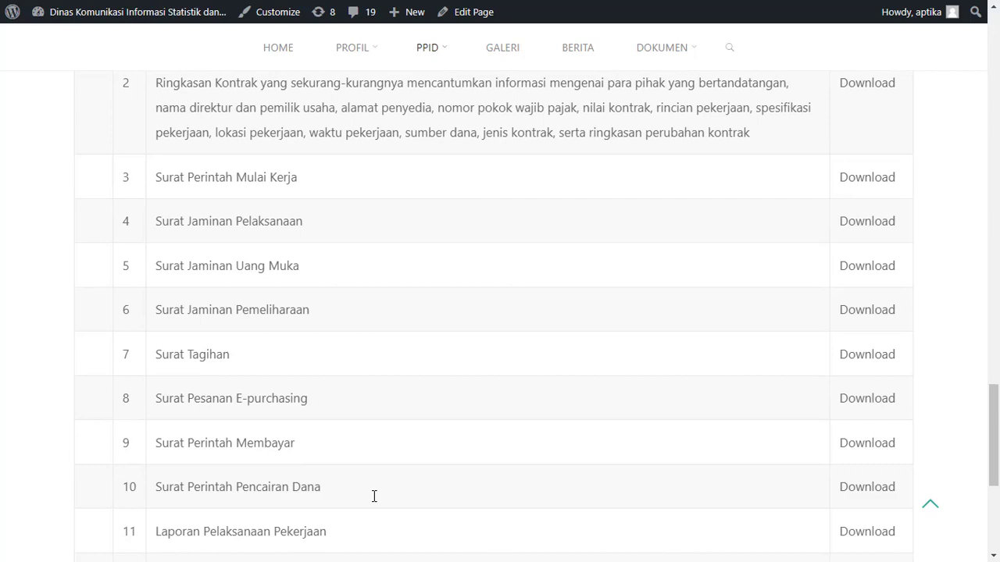
{"action": "scroll", "coordinate": [374, 496], "scroll_direction": "up", "scroll_amount": 15}
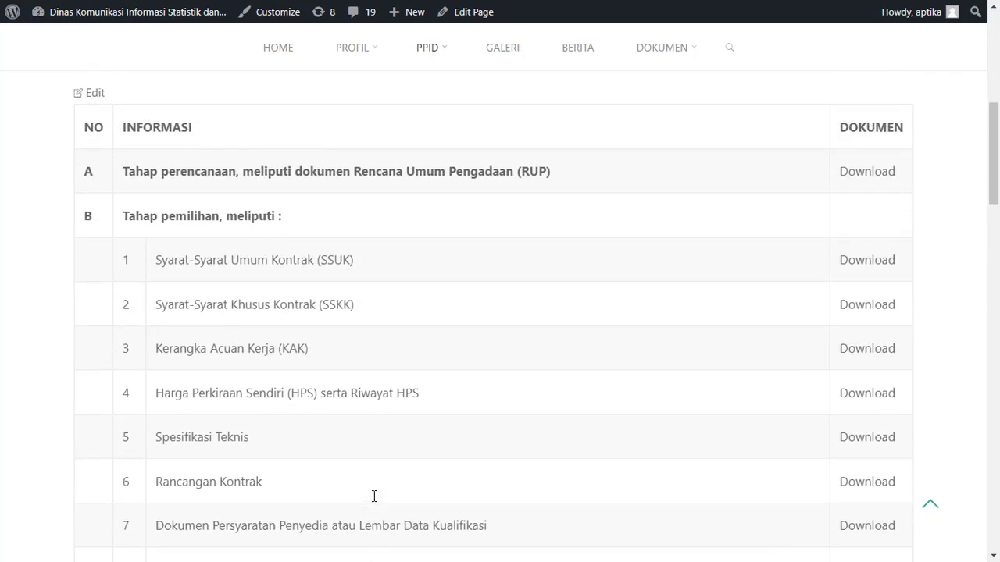
{"action": "scroll", "coordinate": [374, 496], "scroll_direction": "up", "scroll_amount": 1}
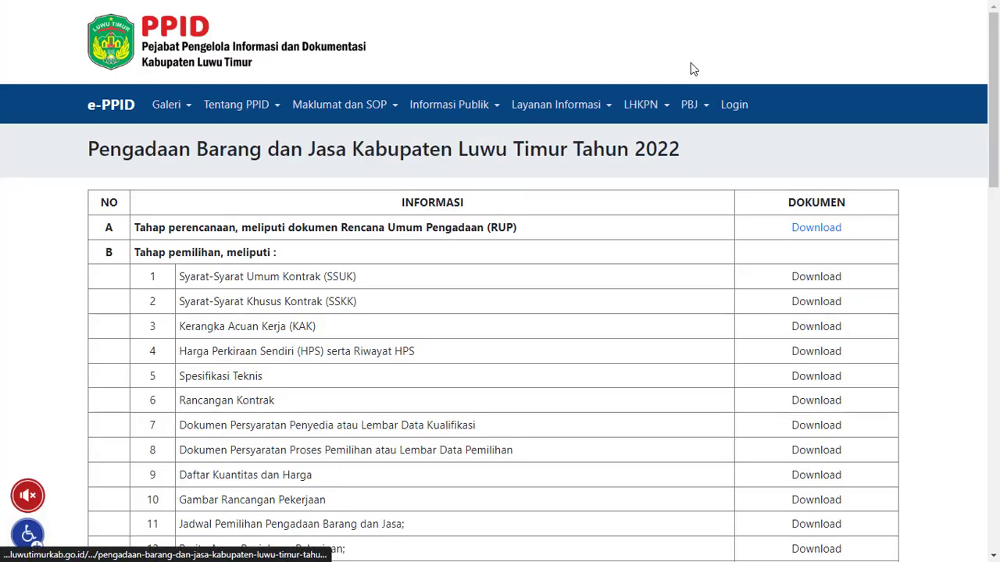
Log in to the e-PPID site with the account e-mail and password and open its Daftar Informasi list
{"action": "left_click", "coordinate": [735, 105]}
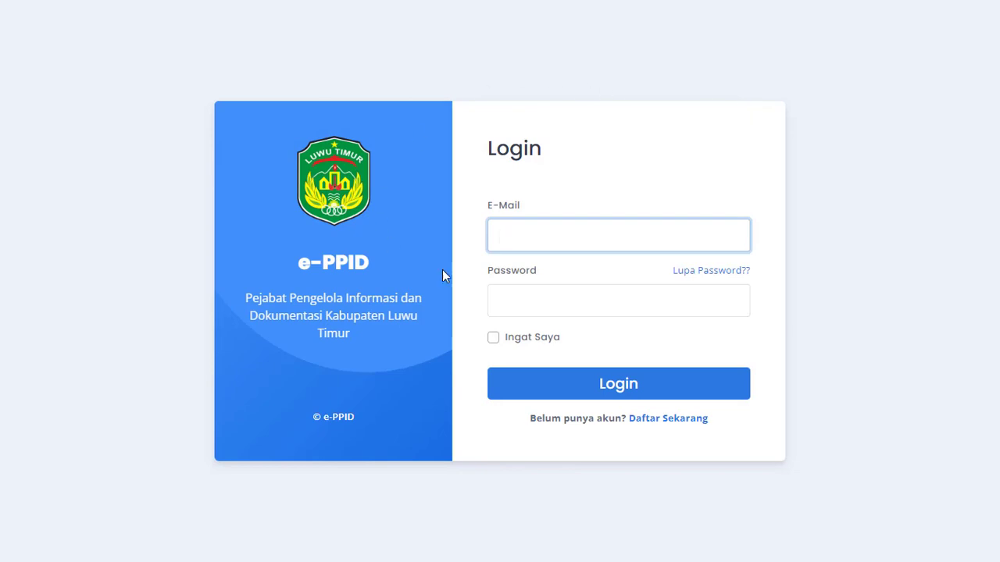
{"action": "left_click", "coordinate": [570, 396]}
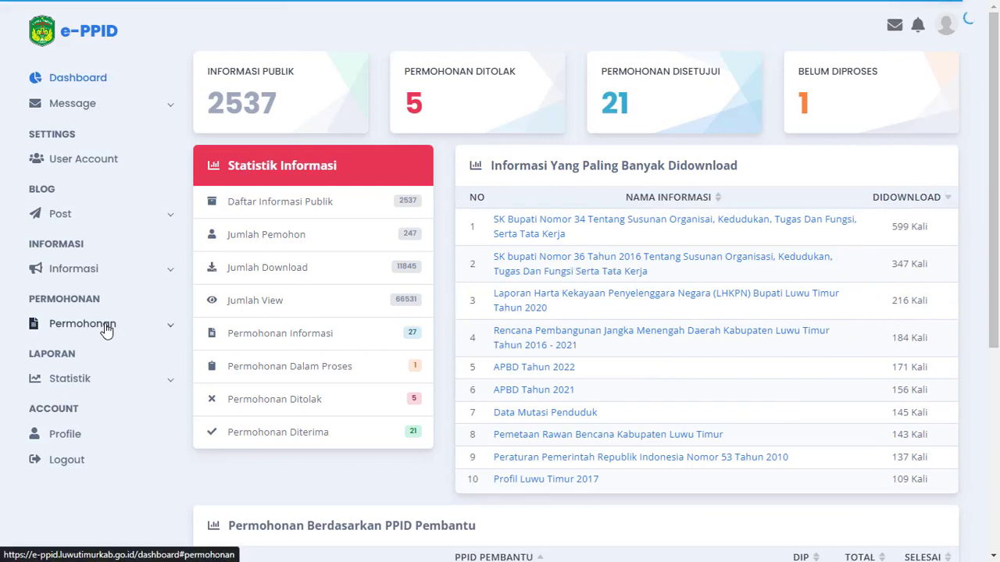
{"action": "left_click", "coordinate": [108, 329]}
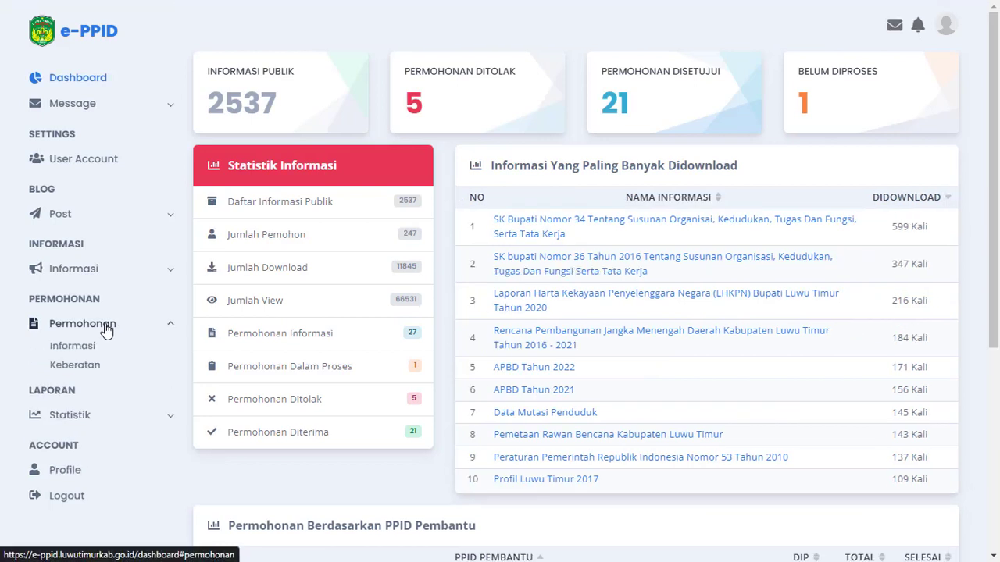
{"action": "left_click", "coordinate": [83, 270]}
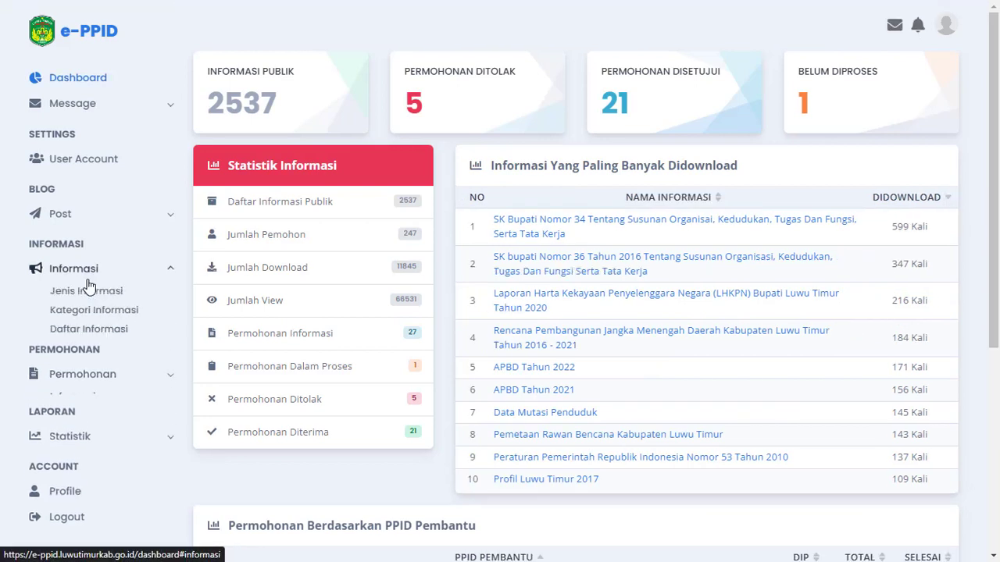
{"action": "left_click", "coordinate": [84, 330]}
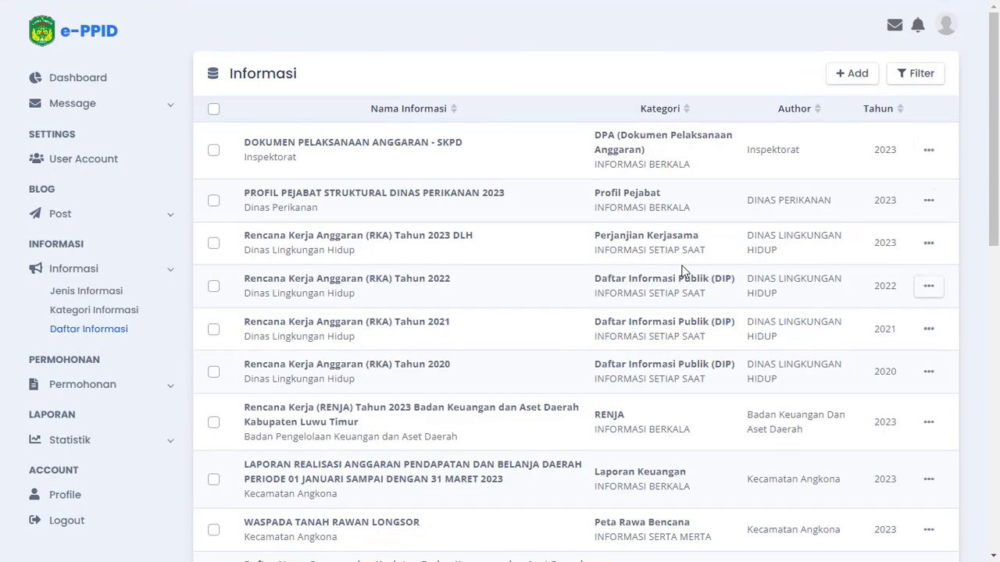
View the details of the PROFIL PEJABAT STRUKTURAL DINAS PERIKANAN 2023 entry and copy its page address
{"action": "left_click", "coordinate": [928, 150]}
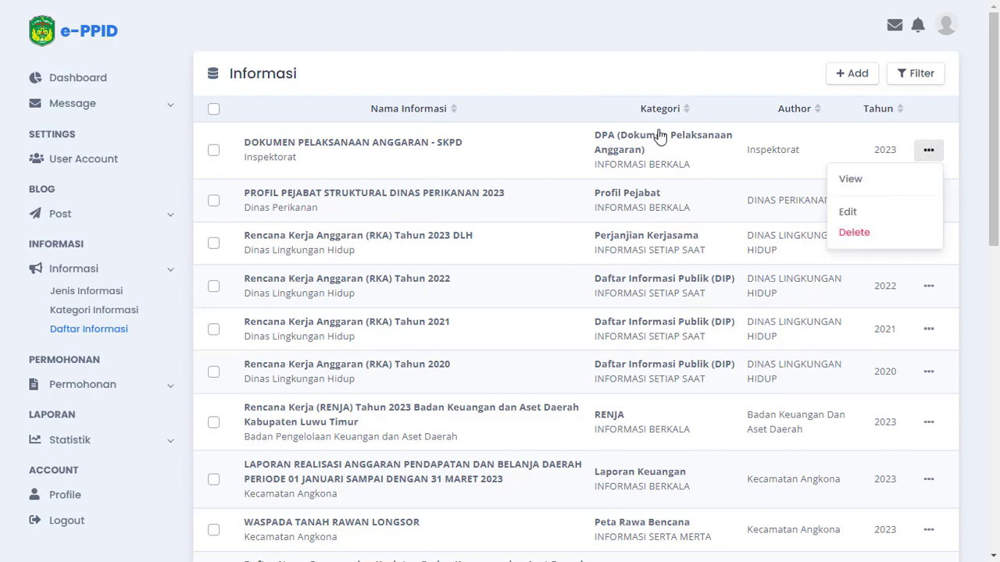
{"action": "left_click", "coordinate": [401, 139]}
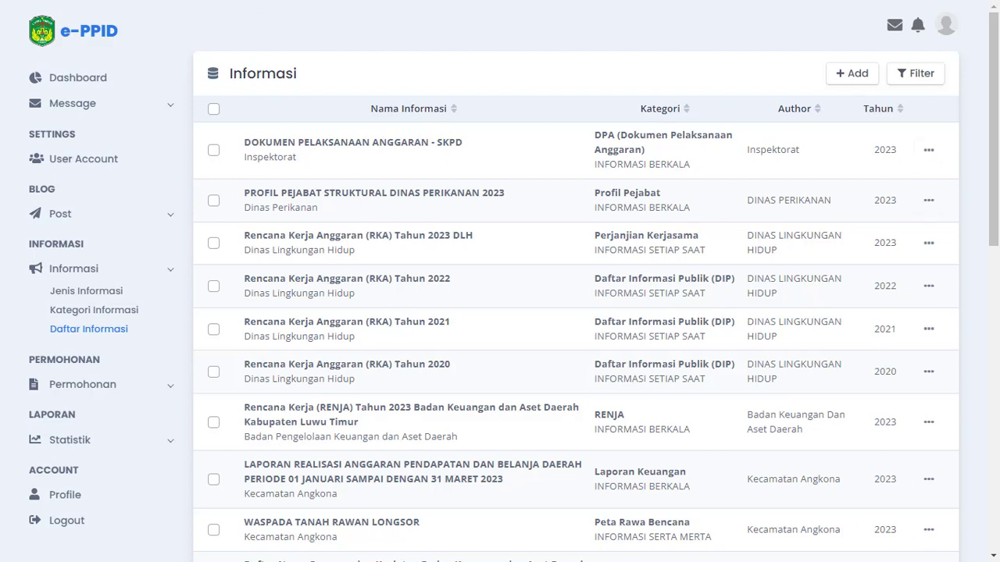
{"action": "left_click", "coordinate": [927, 200]}
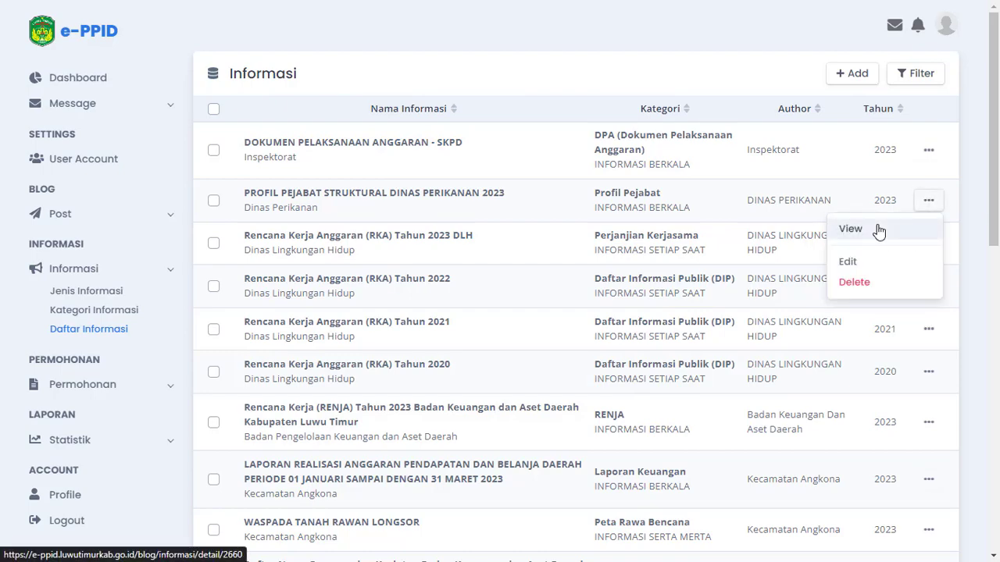
{"action": "left_click", "coordinate": [852, 165]}
{"action": "mouse_move", "coordinate": [407, 136]}
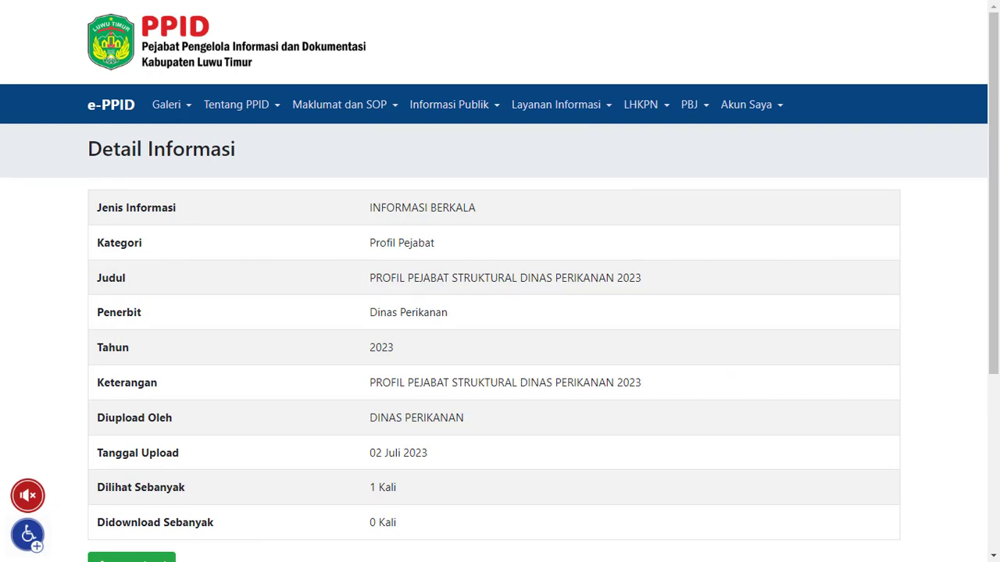
{"action": "right_click", "coordinate": [236, 0]}
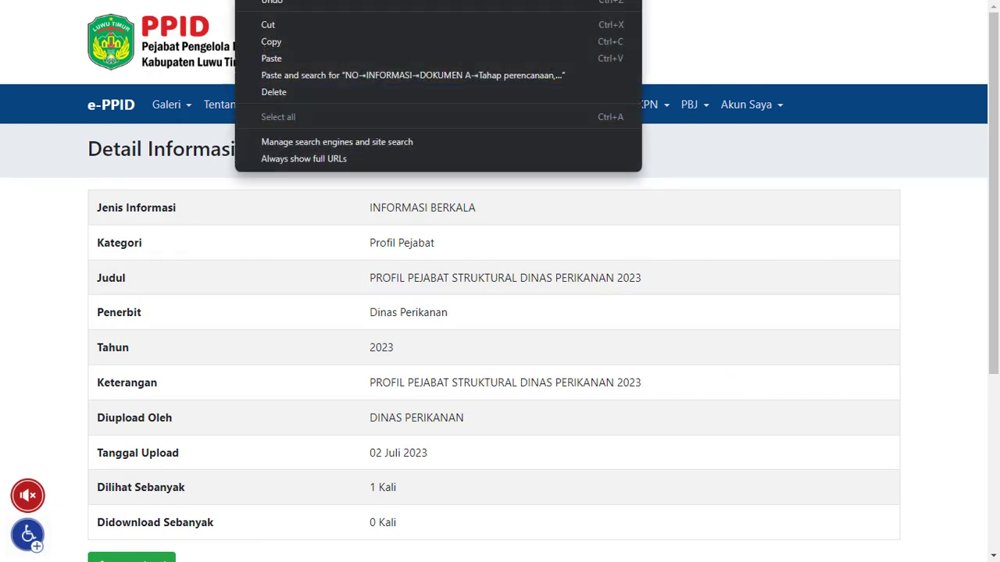
{"action": "left_click", "coordinate": [275, 41]}
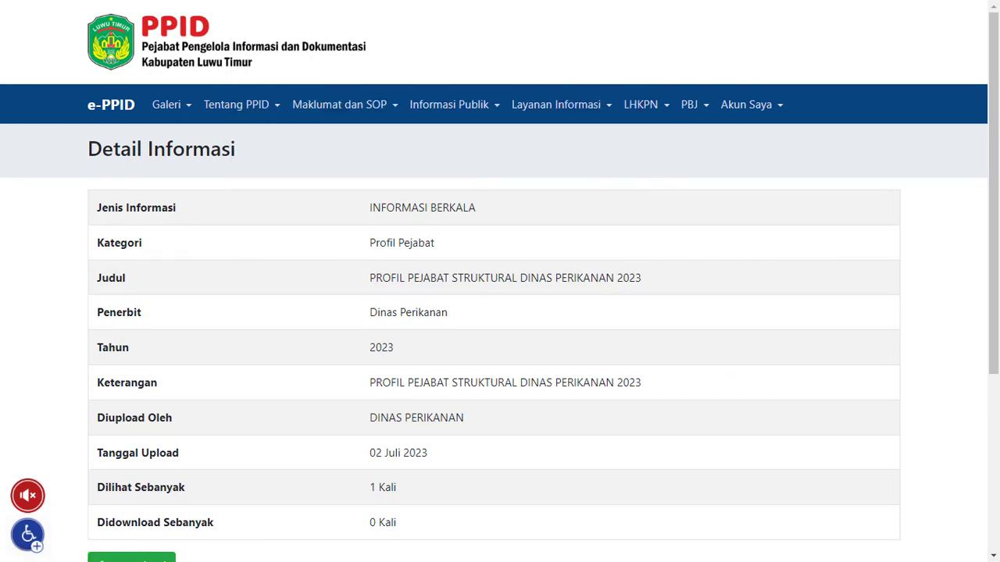
Return to the PBJ DISKOMINFO-SP Tahun 2022 page on the WordPress site and look through its document rows
{"action": "left_click", "coordinate": [79, 0]}
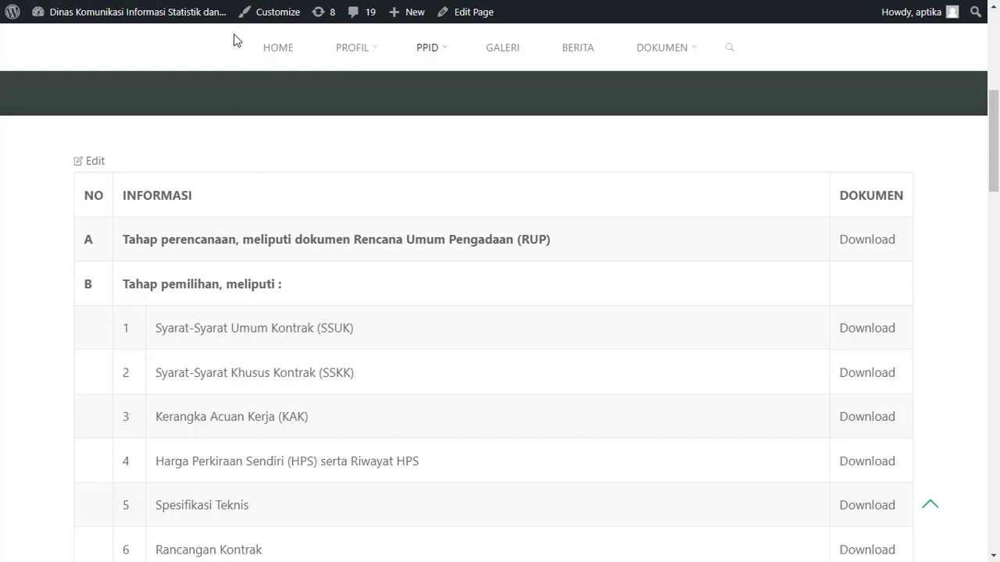
{"action": "scroll", "coordinate": [439, 305], "scroll_direction": "down", "scroll_amount": 10}
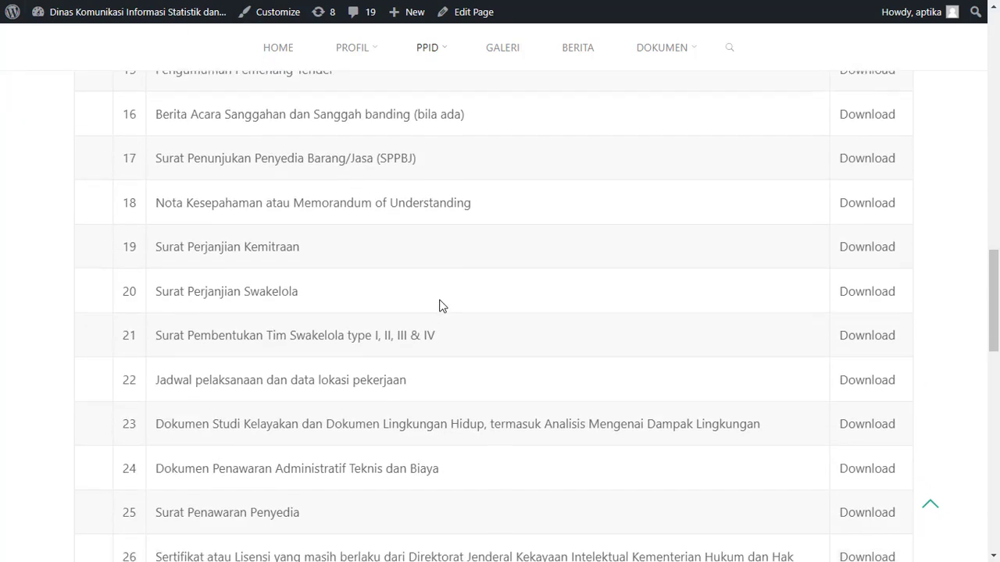
{"action": "scroll", "coordinate": [439, 305], "scroll_direction": "down", "scroll_amount": 8}
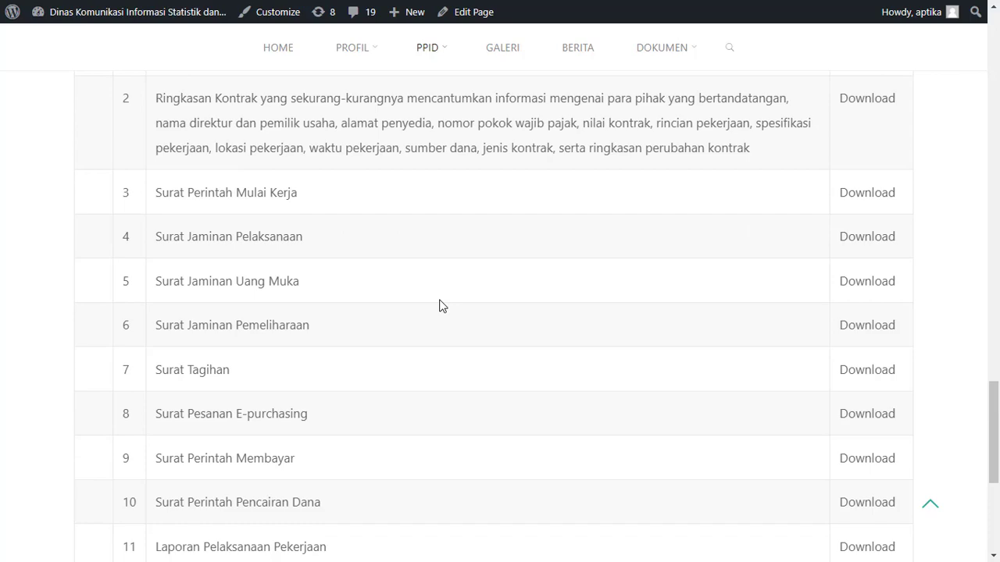
Locate the Kerangka Acuan Kerja (KAK) row under Tahap pemilihan on the PBJ page
{"action": "scroll", "coordinate": [439, 305], "scroll_direction": "down", "scroll_amount": 4}
{"action": "scroll", "coordinate": [439, 305], "scroll_direction": "up", "scroll_amount": 15}
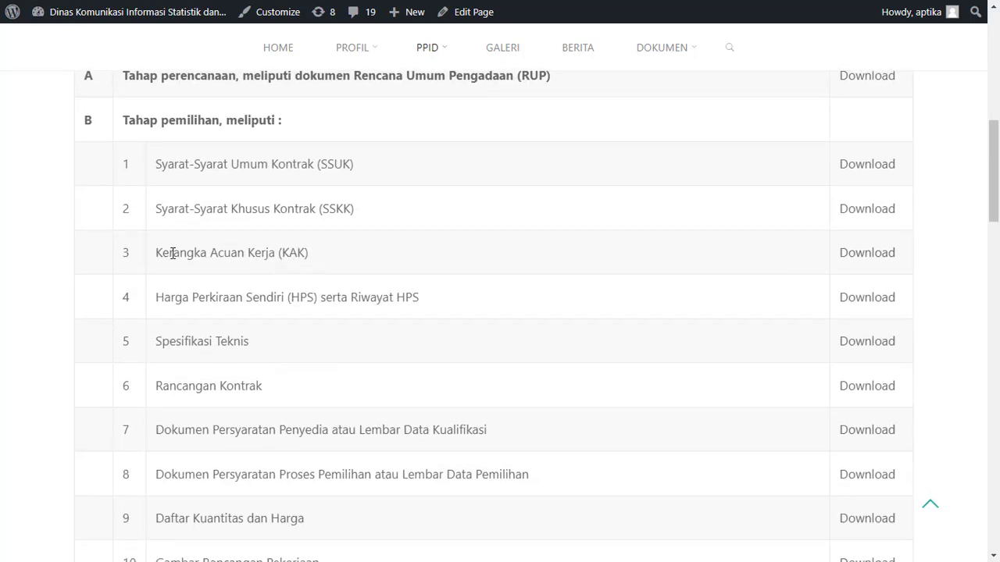
{"action": "left_click_drag", "start_coordinate": [174, 252], "coordinate": [299, 252]}
{"action": "left_click", "coordinate": [298, 252]}
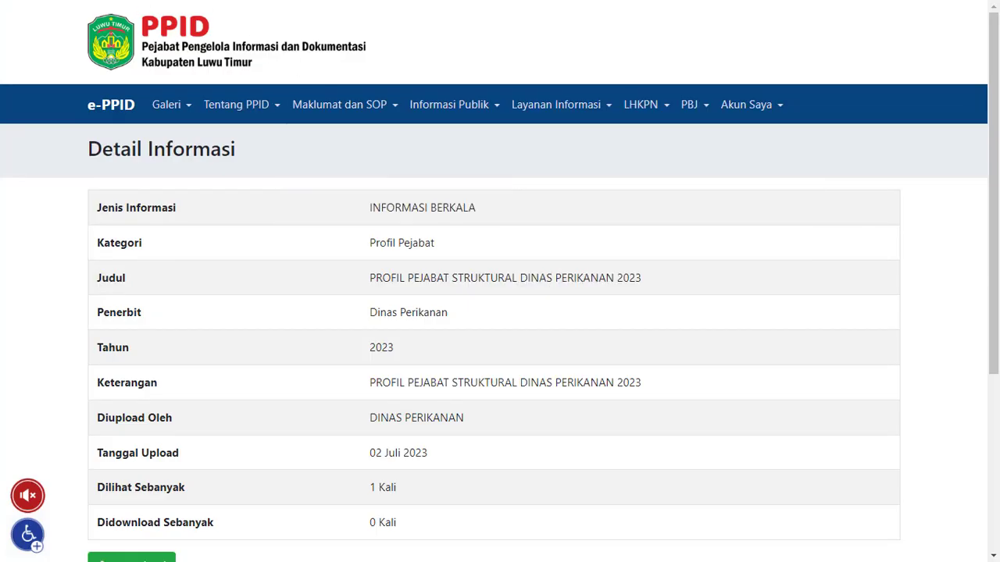
Switch to the e-PPID site, open Daftar Informasi from its dashboard and start adding a new entry
{"action": "mouse_move", "coordinate": [726, 116]}
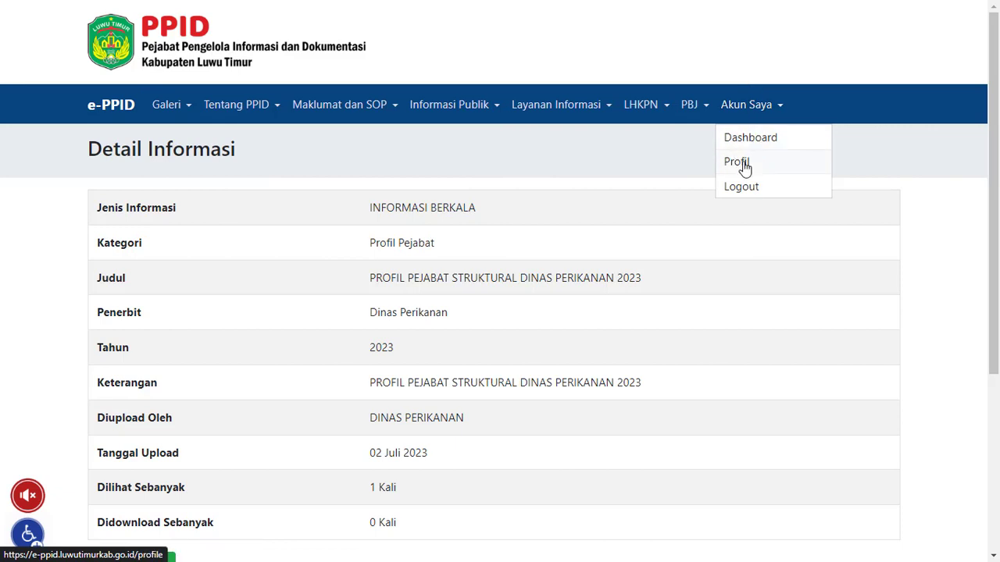
{"action": "left_click", "coordinate": [743, 139]}
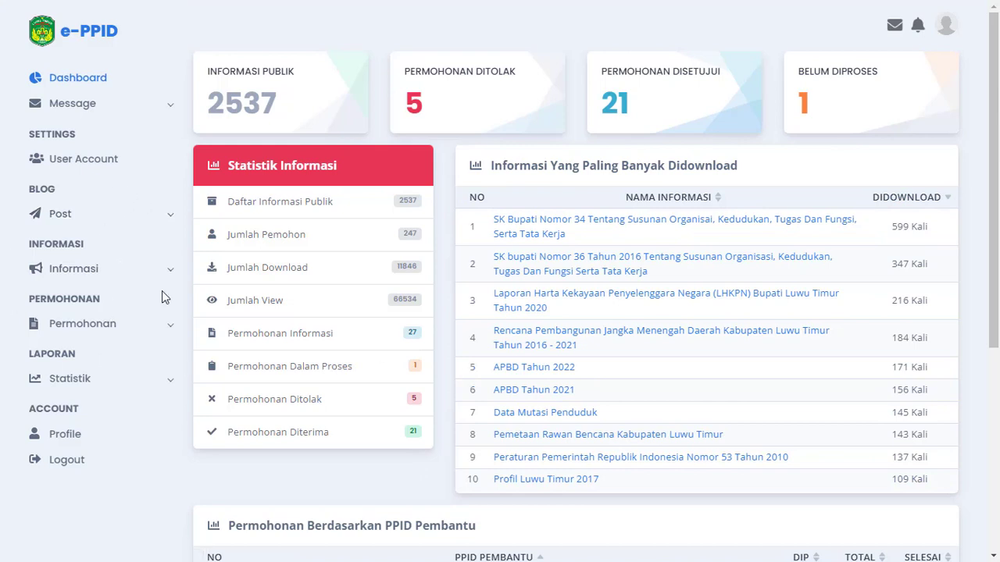
{"action": "left_click", "coordinate": [121, 276]}
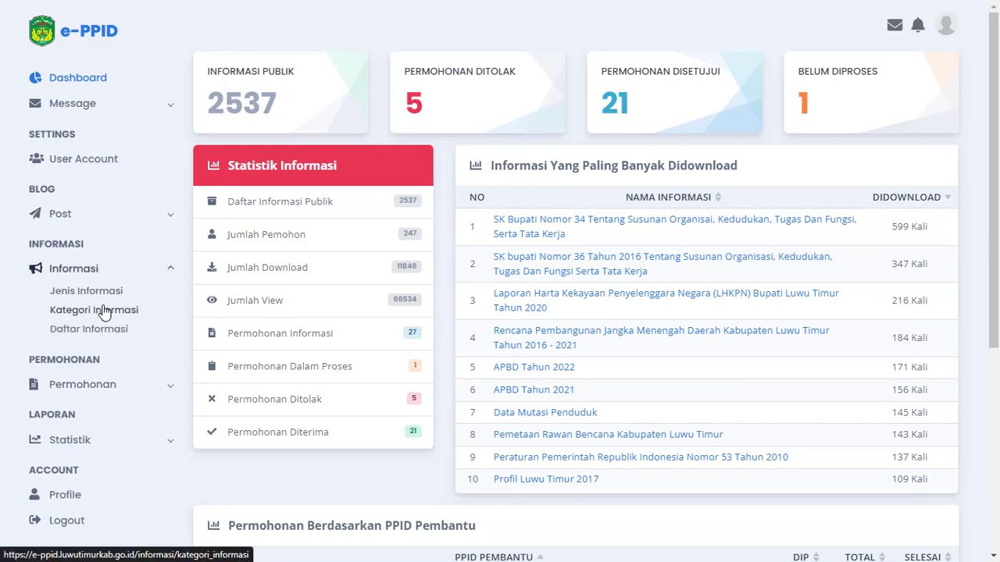
{"action": "left_click", "coordinate": [104, 341]}
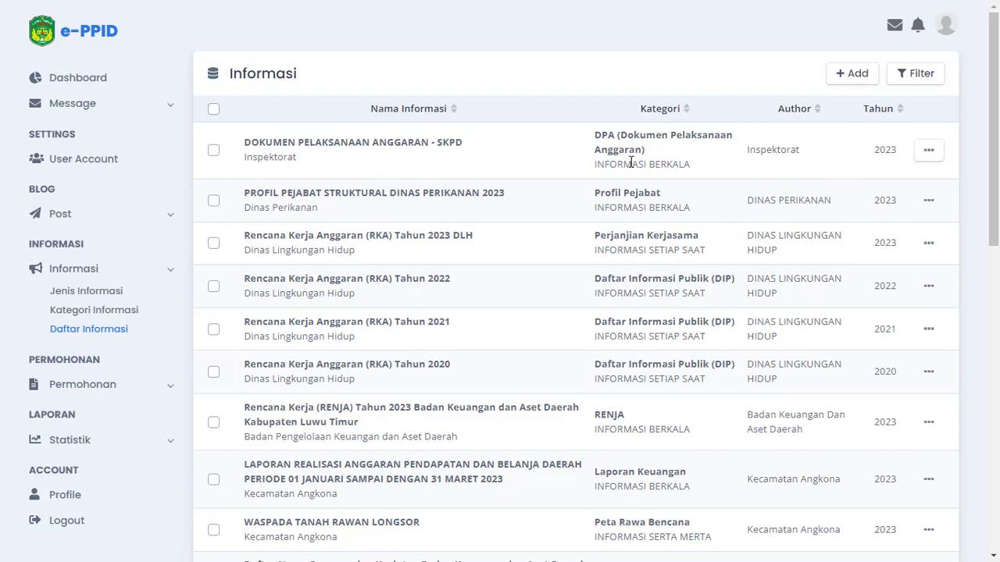
{"action": "left_click", "coordinate": [849, 81]}
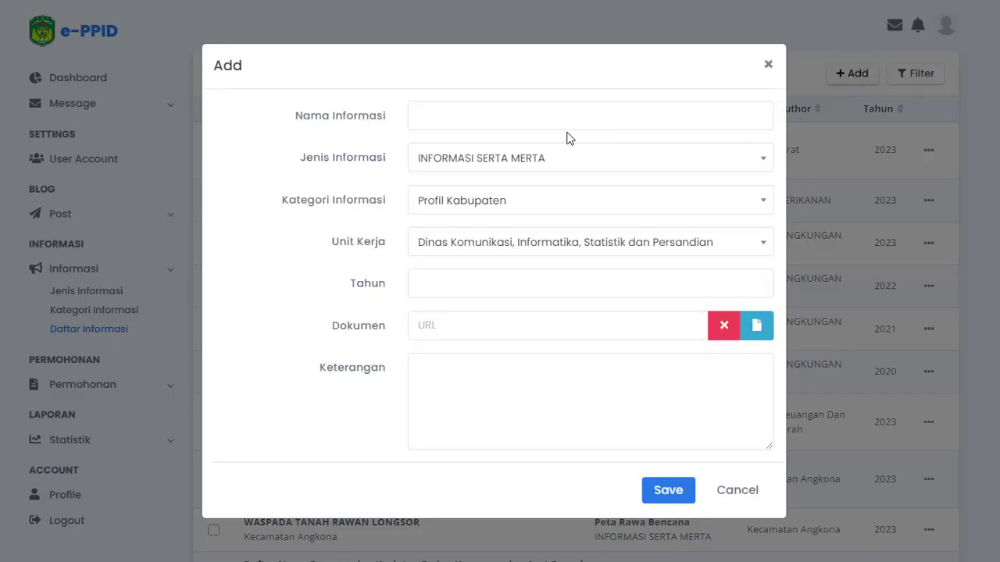
{"action": "left_click", "coordinate": [556, 107]}
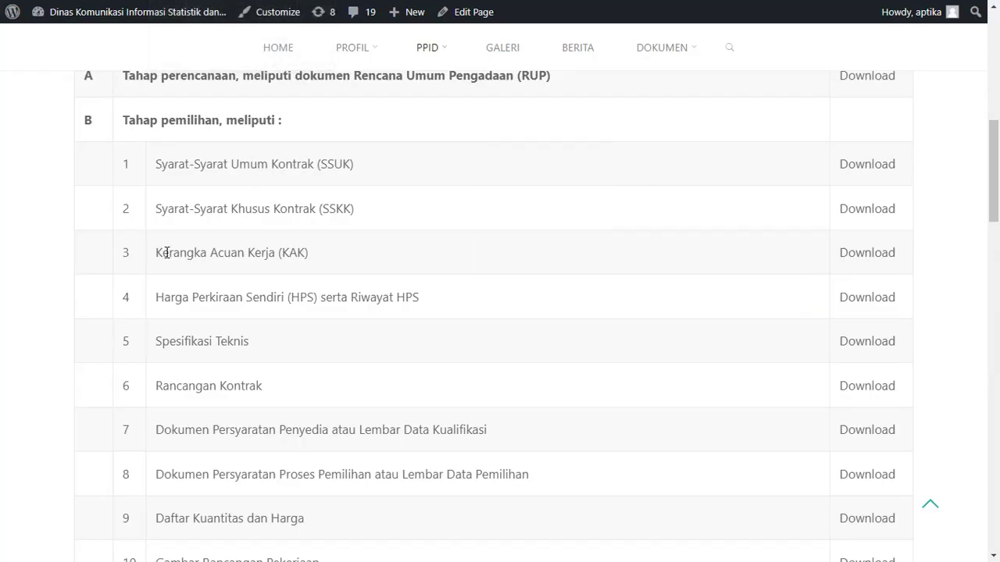
Copy the row title Kerangka Acuan Kerja (KAK) from the WordPress page into the new e-PPID entry's Nama Informasi
{"action": "mouse_move", "coordinate": [163, 253]}
{"action": "left_mouse_down"}
{"action": "mouse_move", "coordinate": [261, 271]}
{"action": "mouse_move", "coordinate": [312, 250]}
{"action": "mouse_move", "coordinate": [155, 252]}
{"action": "left_mouse_up"}
{"action": "key", "text": "ctrl+c"}
{"action": "left_click", "coordinate": [310, 250]}
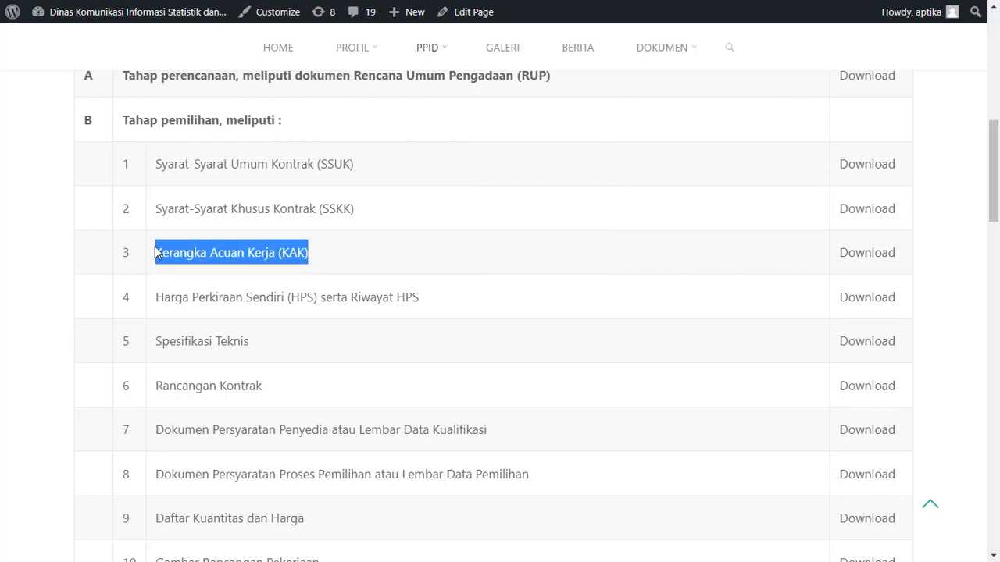
{"action": "key", "text": "ctrl+Tab"}
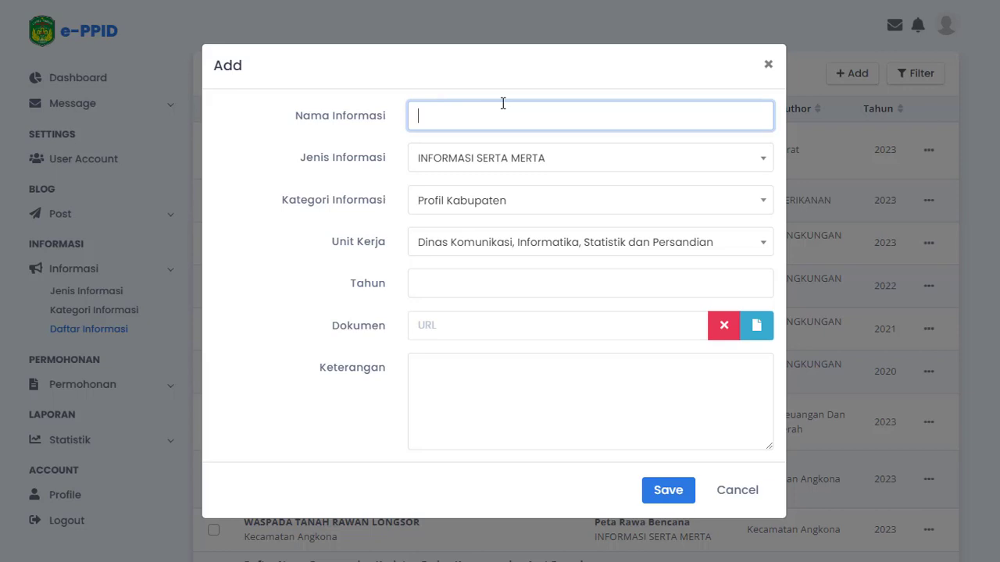
{"action": "key", "text": "ctrl+v"}
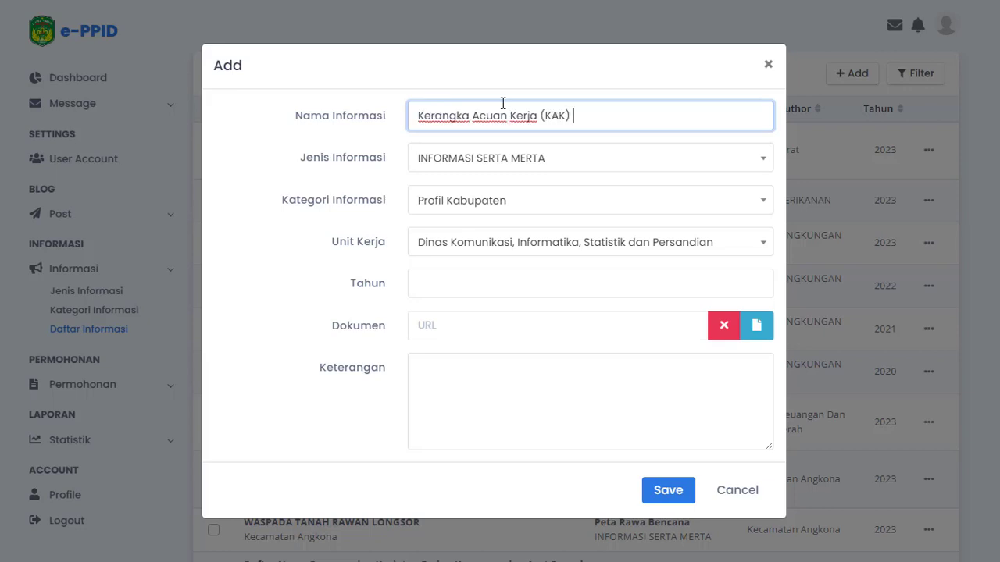
Append "Dinas Komunikasi, Informatika, Statistik dan Persandian Tahun 2022" to Nama Informasi
{"action": "type", "text": "Dinas Komunikasi, Infor"}
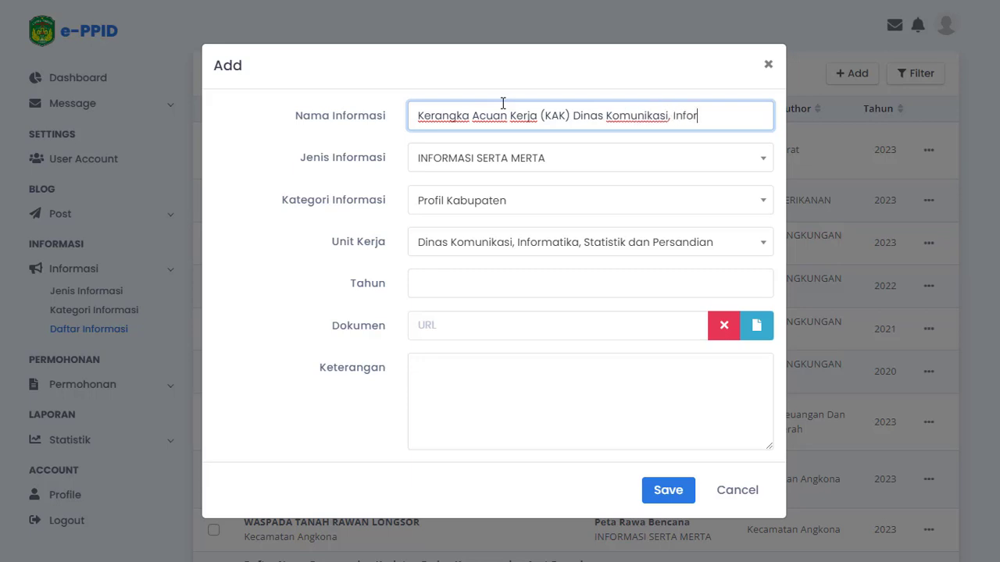
{"action": "type", "text": "matika, S"}
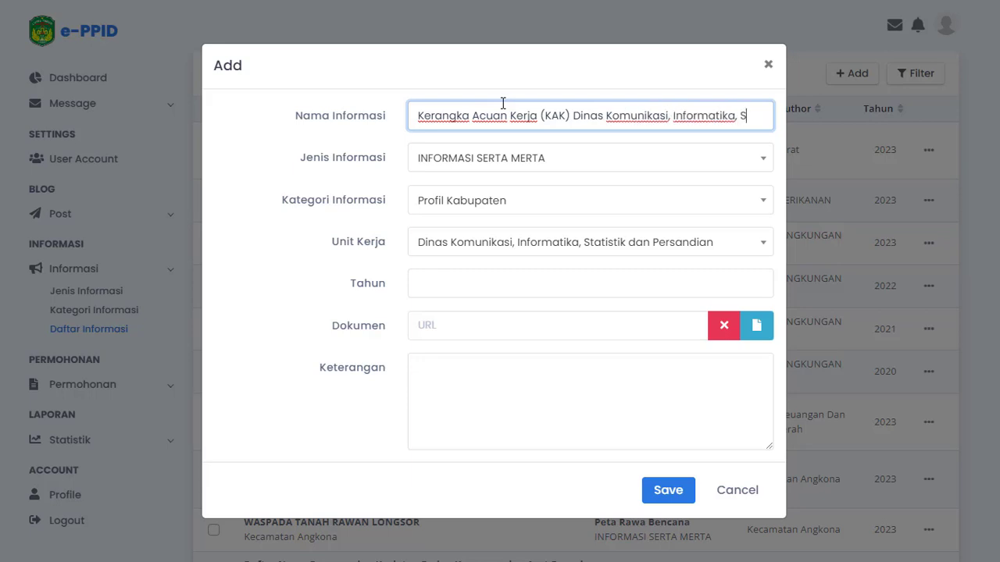
{"action": "type", "text": "tatistik dan"}
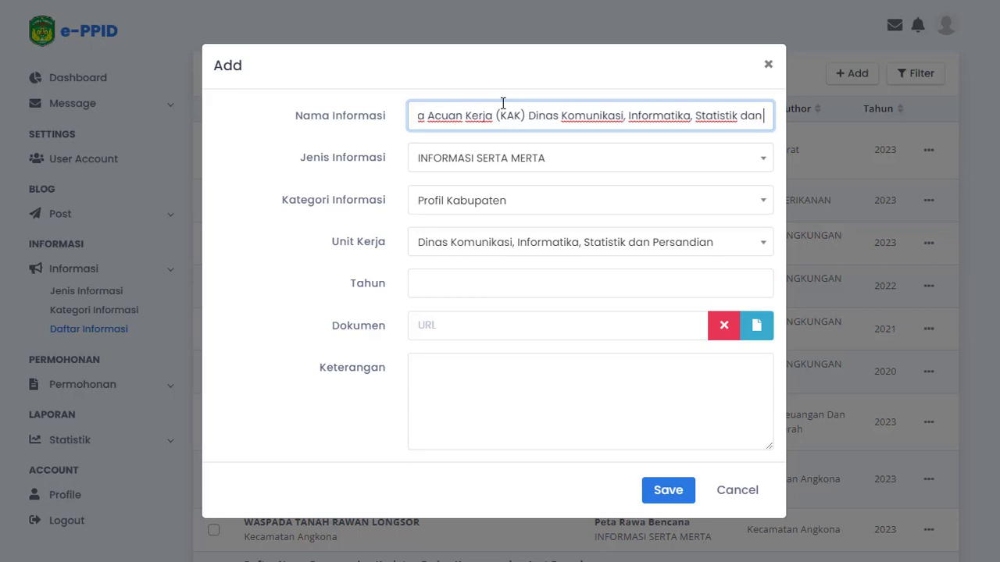
{"action": "type", "text": " Persandian Tahun 2022"}
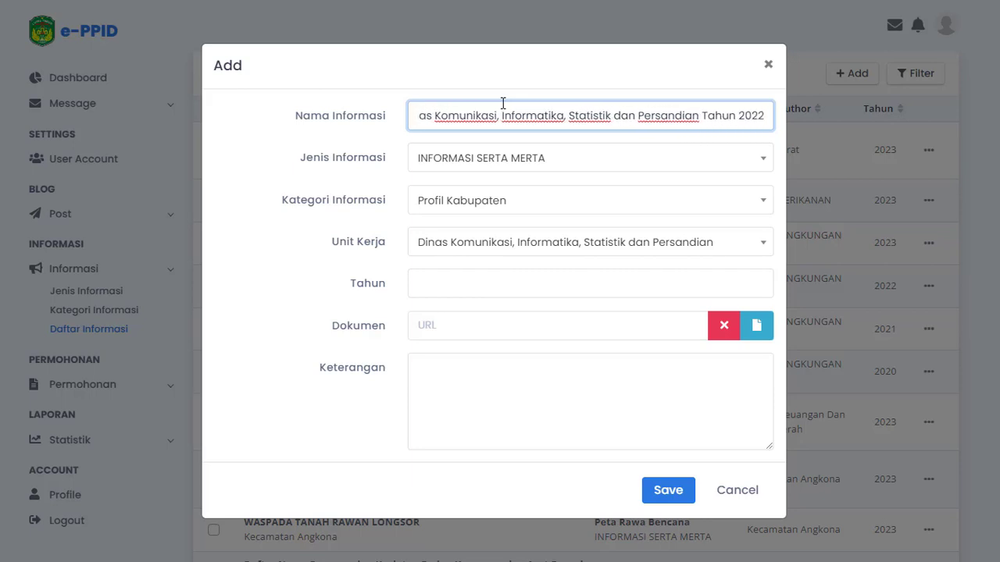
Set Jenis Informasi to INFORMASI BERKALA and Kategori Informasi to Pengadaan Barang / Jasa
{"action": "left_click", "coordinate": [551, 160]}
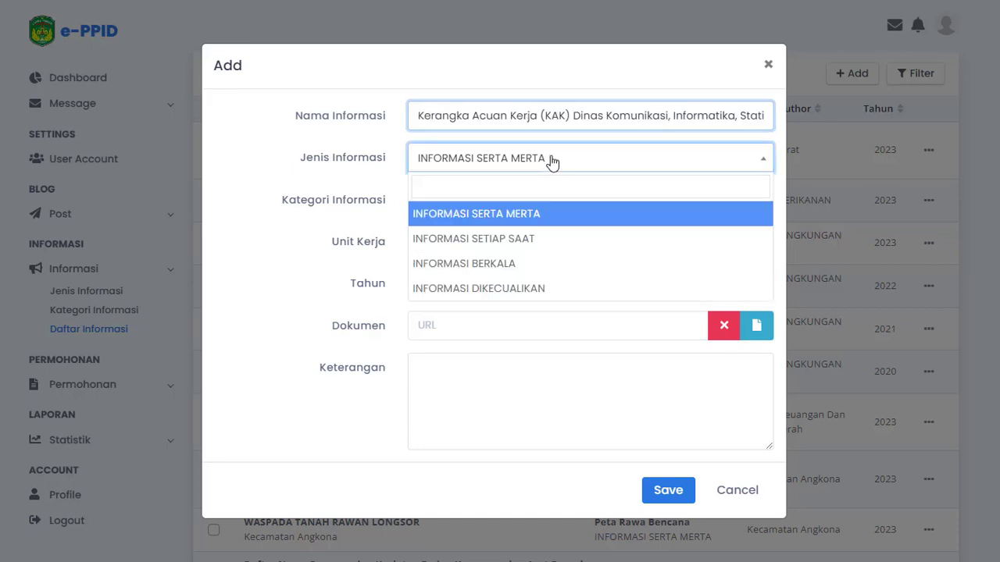
{"action": "left_click", "coordinate": [536, 265]}
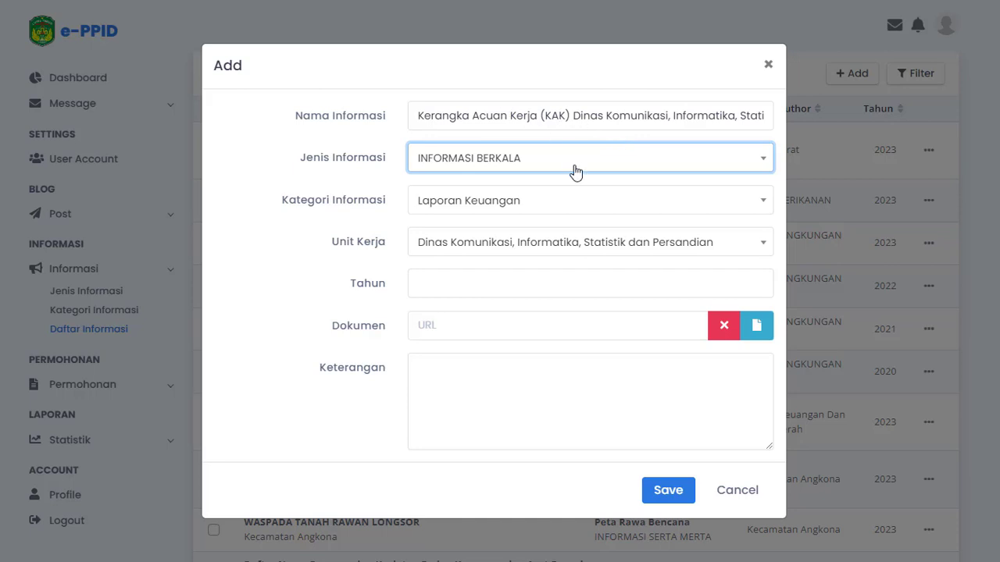
{"action": "left_click", "coordinate": [508, 205]}
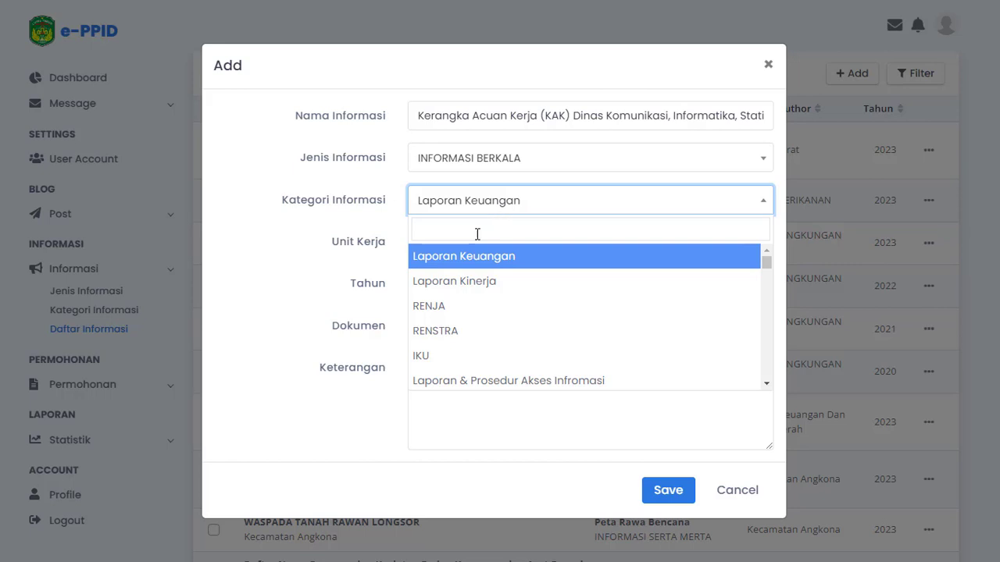
{"action": "left_click", "coordinate": [476, 231]}
{"action": "type", "text": "penga"}
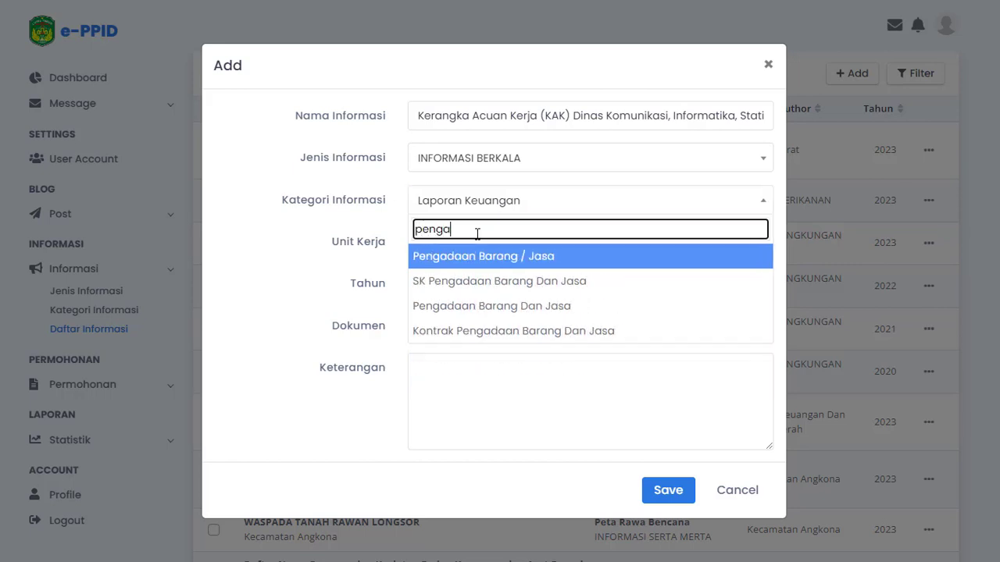
{"action": "left_click", "coordinate": [515, 266]}
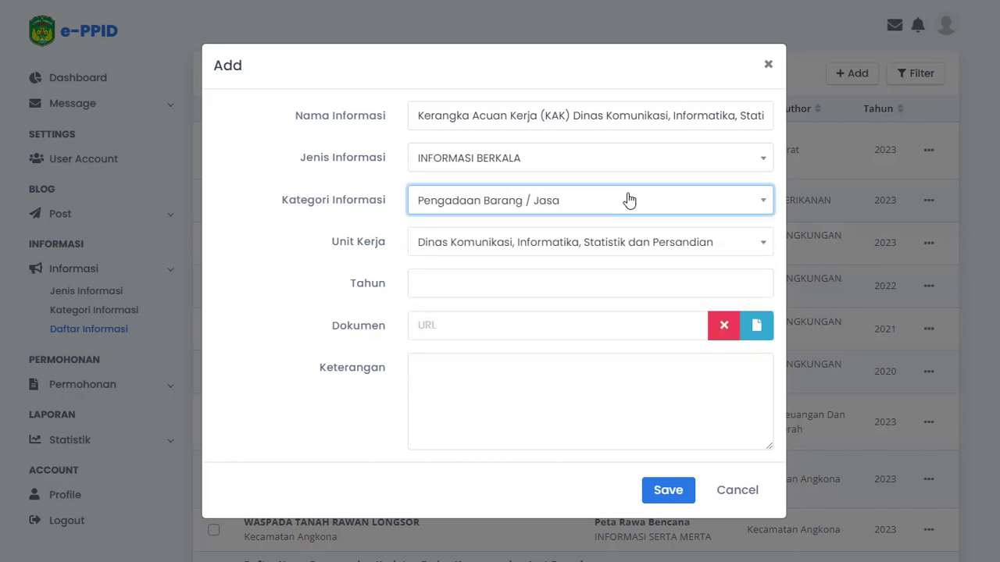
Keep Dinas Komunikasi, Informatika, Statistik dan Persandian as Unit Kerja and set Tahun to 2022
{"action": "left_click", "coordinate": [553, 252]}
{"action": "left_click", "coordinate": [517, 283]}
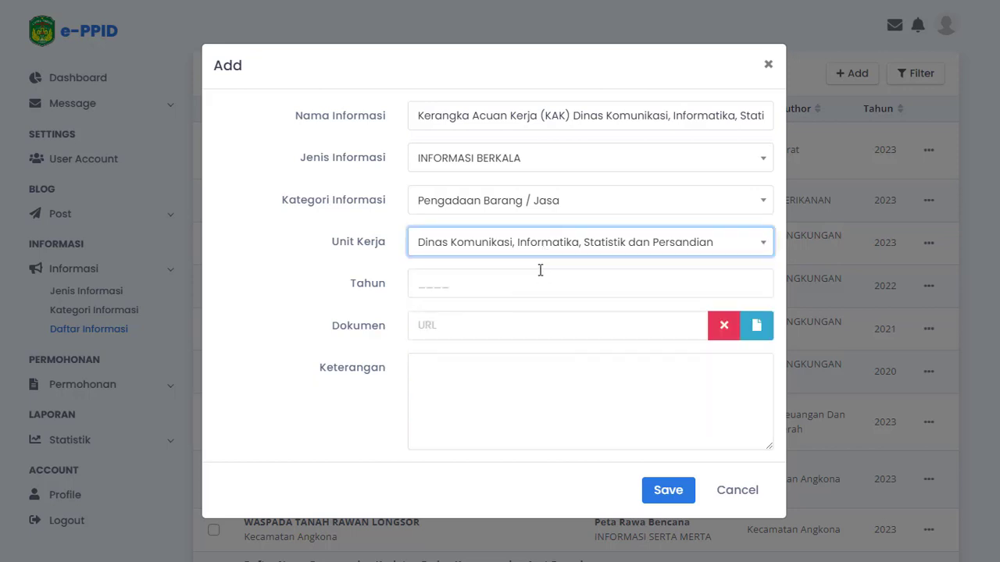
{"action": "left_click", "coordinate": [507, 285]}
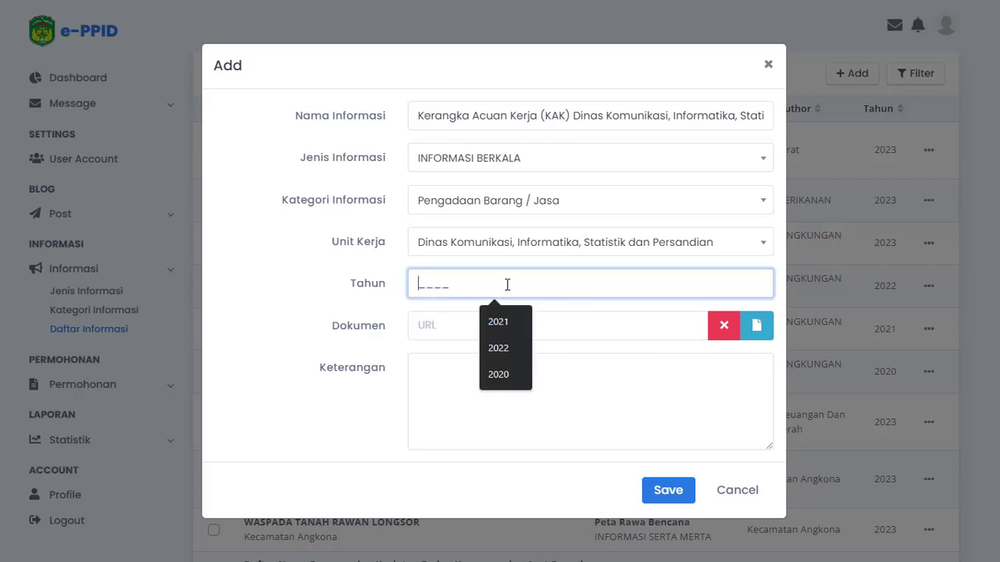
{"action": "type", "text": "2022"}
Upload Tanggapan Hasil Temuan SPBE.pdf to the e-PPID files and choose it as the entry's Dokumen
{"action": "left_click", "coordinate": [562, 325]}
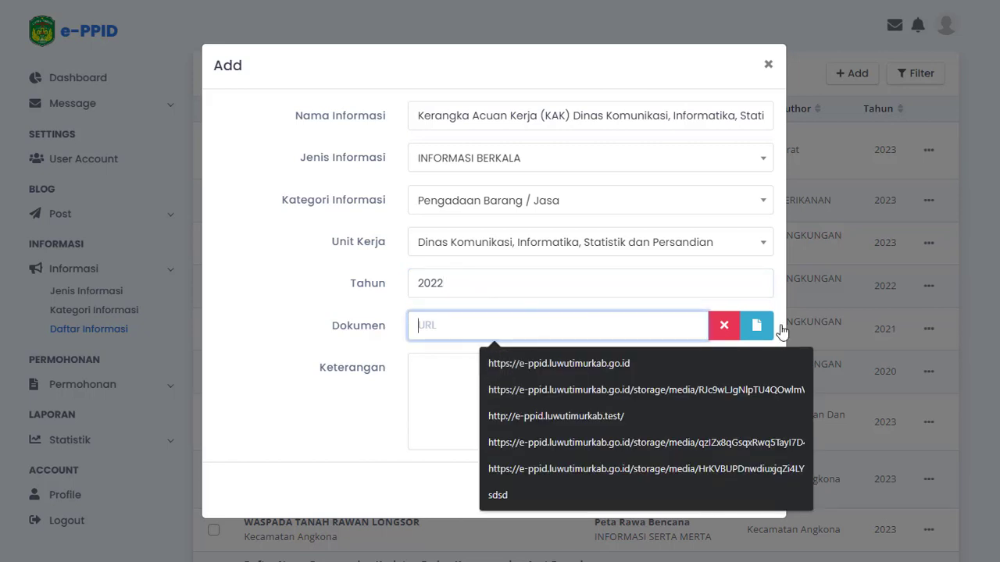
{"action": "left_click", "coordinate": [771, 326]}
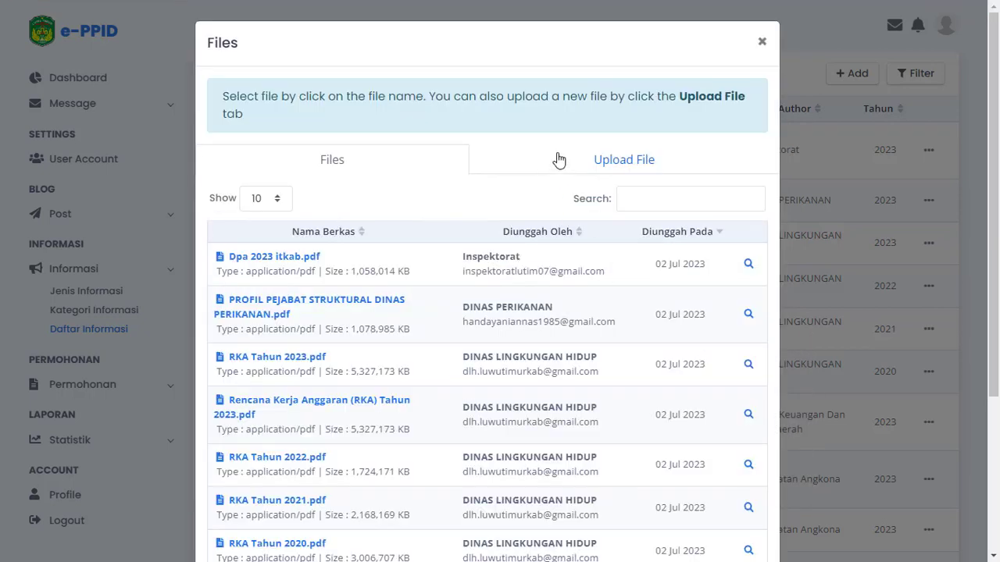
{"action": "left_click", "coordinate": [585, 160]}
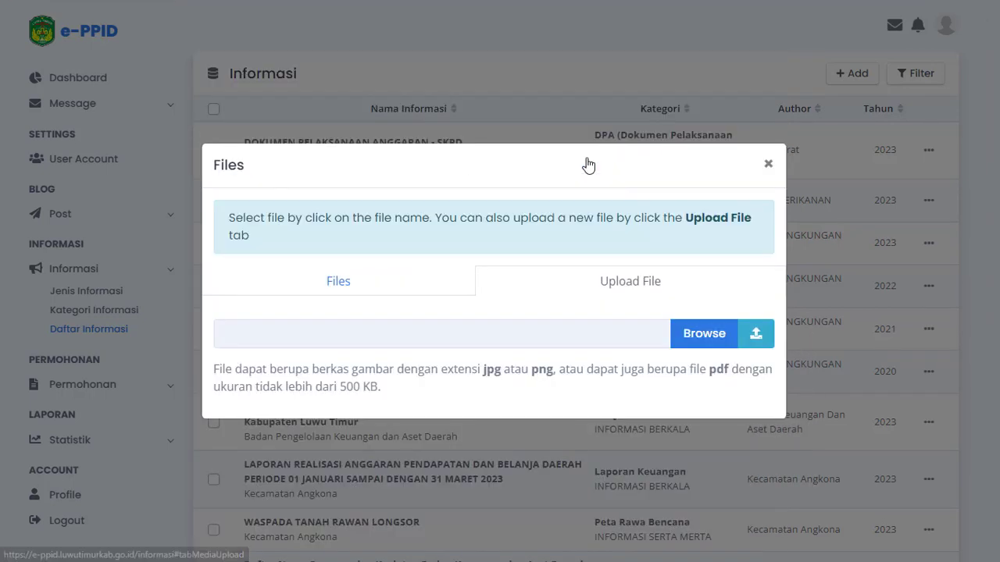
{"action": "left_click", "coordinate": [701, 336]}
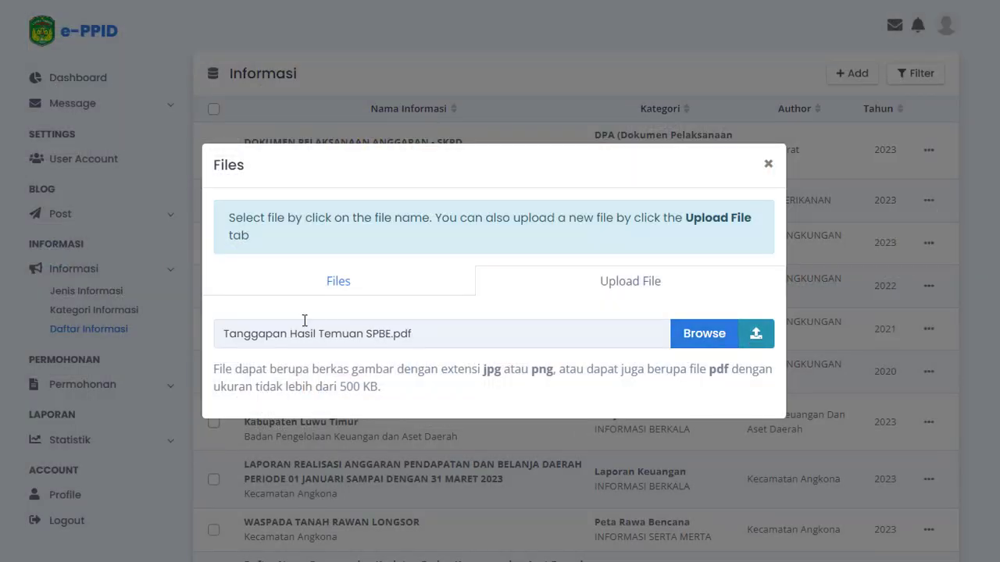
{"action": "left_click", "coordinate": [266, 335]}
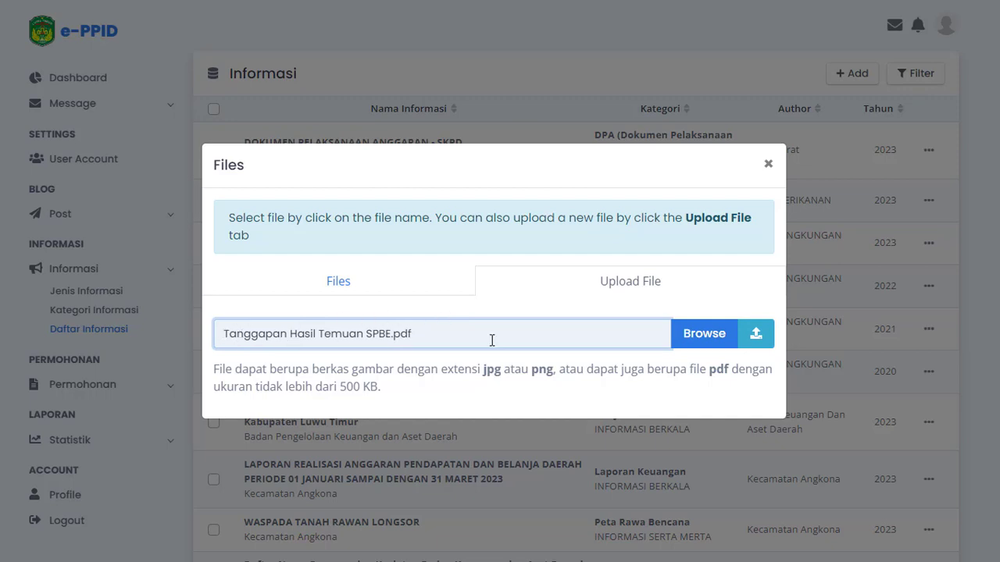
{"action": "left_click", "coordinate": [762, 341]}
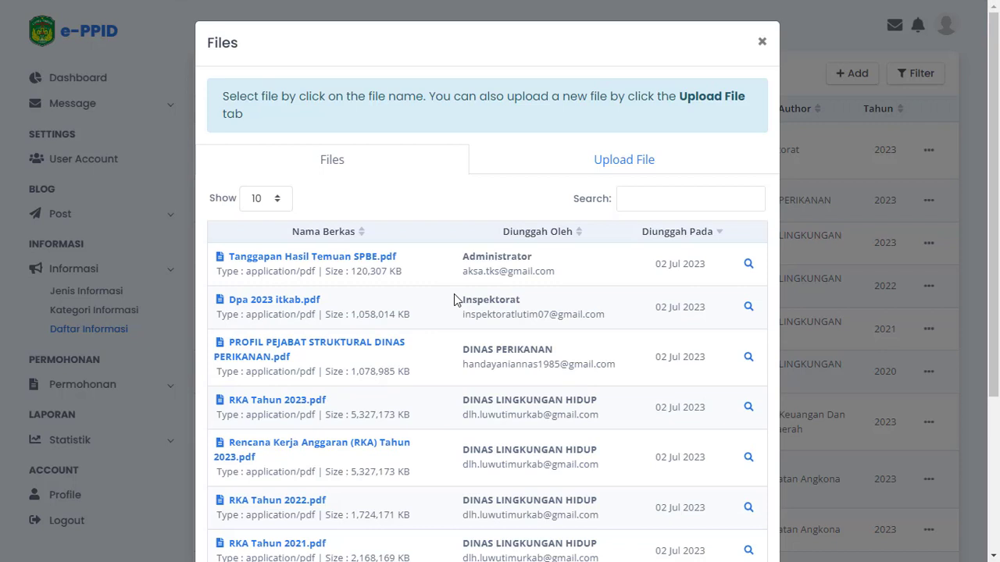
{"action": "left_click", "coordinate": [324, 259]}
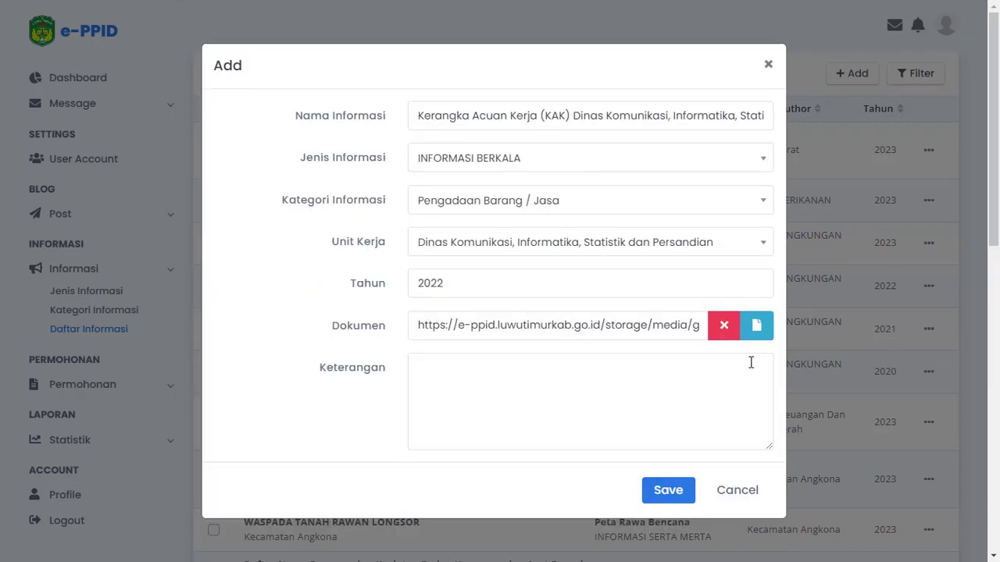
{"action": "mouse_move", "coordinate": [501, 331]}
{"action": "left_mouse_down"}
{"action": "mouse_move", "coordinate": [722, 328]}
{"action": "mouse_move", "coordinate": [371, 347]}
{"action": "mouse_move", "coordinate": [705, 328]}
{"action": "mouse_move", "coordinate": [504, 305]}
{"action": "mouse_move", "coordinate": [438, 320]}
{"action": "mouse_move", "coordinate": [486, 322]}
{"action": "left_mouse_up"}
{"action": "left_click", "coordinate": [486, 321]}
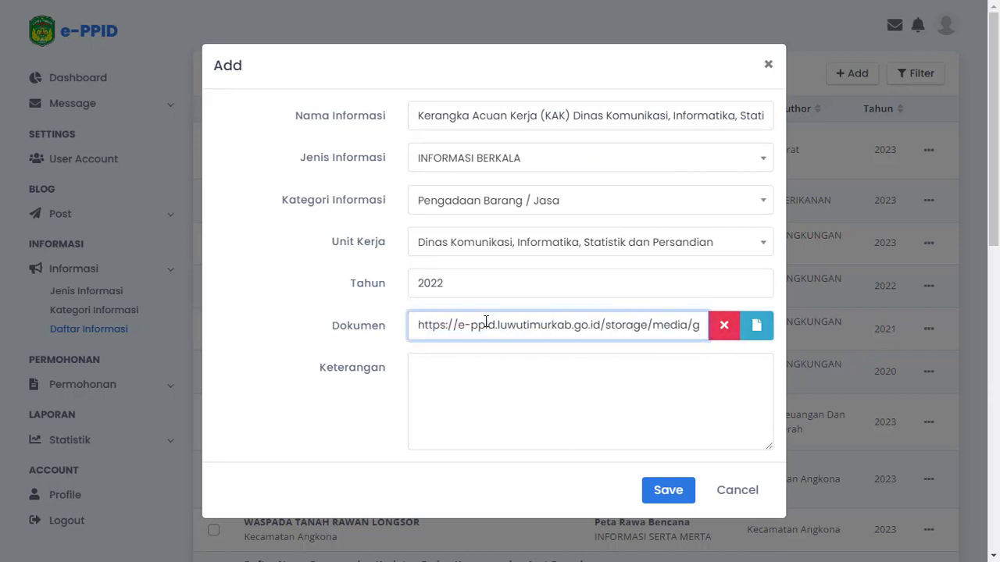
Enter "-" as the Keterangan and save the new information entry
{"action": "left_click", "coordinate": [527, 389]}
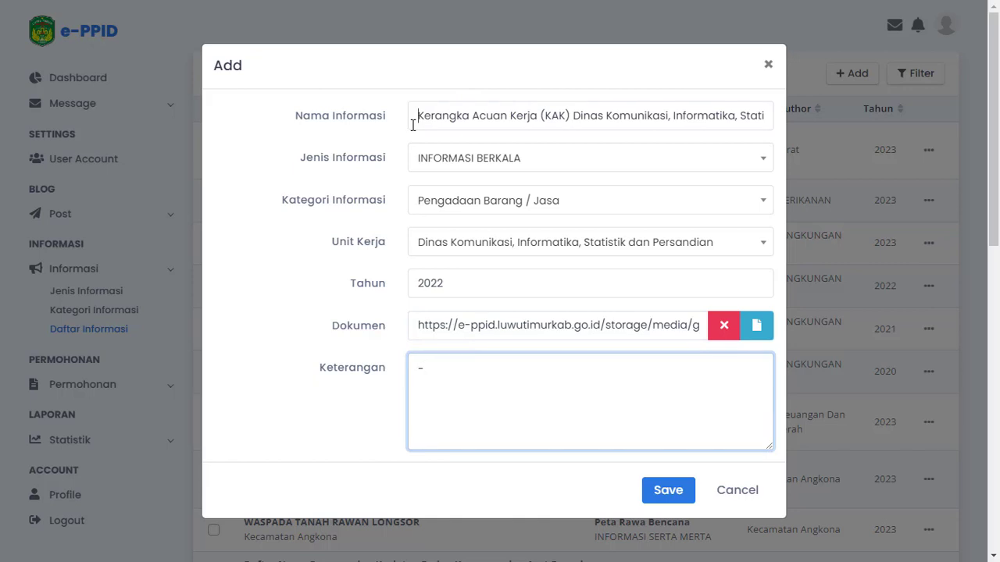
{"action": "left_click_drag", "start_coordinate": [413, 125], "coordinate": [392, 139]}
{"action": "left_click", "coordinate": [503, 389]}
{"action": "left_click", "coordinate": [670, 494]}
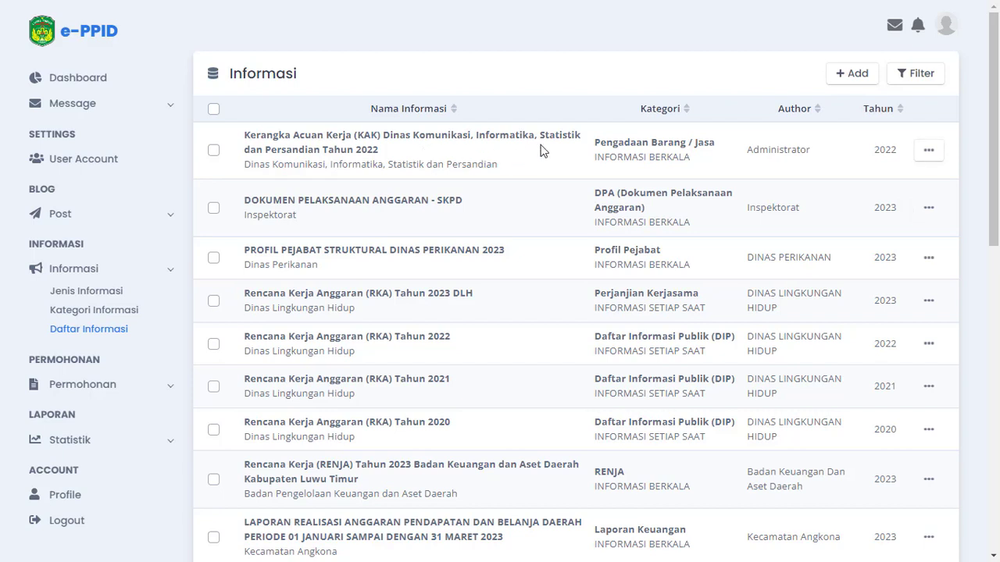
View the Kerangka Acuan Kerja (KAK) 2022 entry's detail page and copy its link, checking it in a Notepad note discarded without saving
{"action": "left_click", "coordinate": [925, 152]}
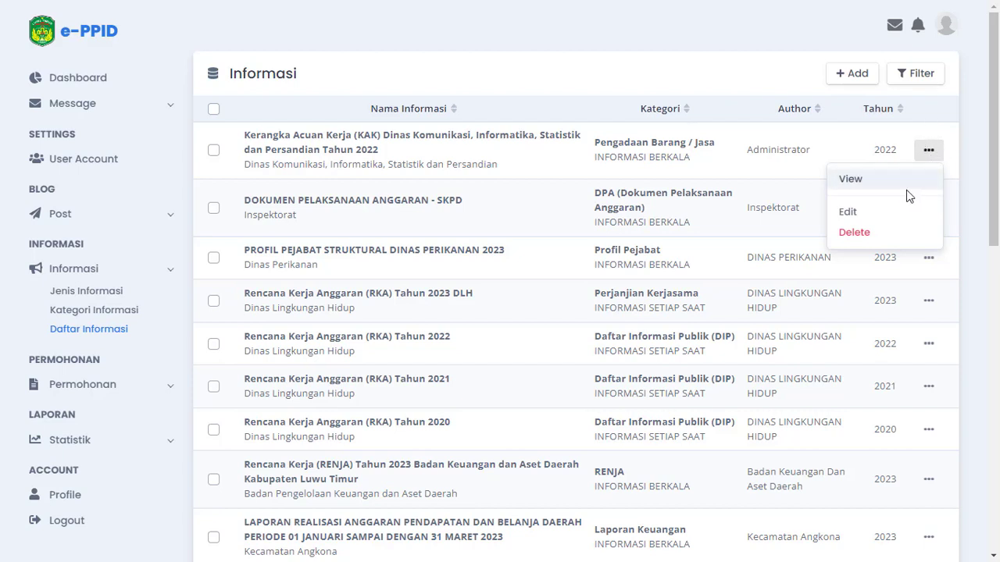
{"action": "left_click", "coordinate": [859, 181]}
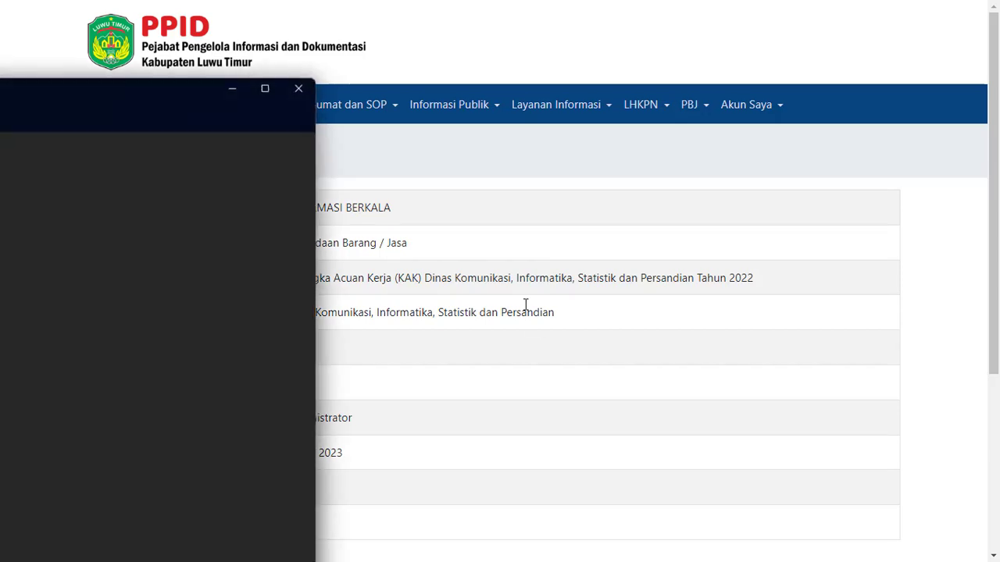
{"action": "left_click_drag", "start_coordinate": [172, 94], "coordinate": [504, 104]}
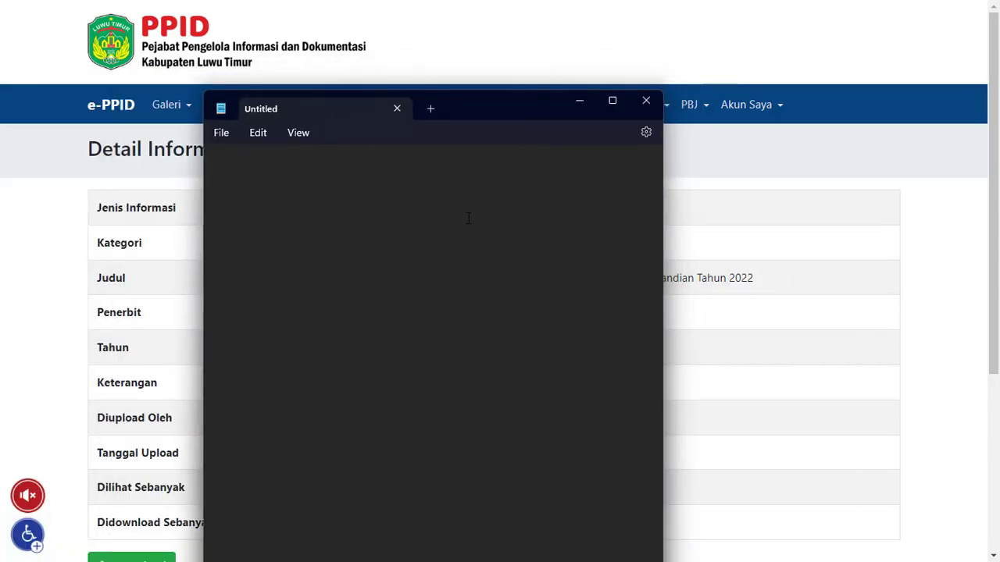
{"action": "type", "text": "https://e-ppid.luwutimurkab.go.id/blog/informasi/detail/2662"}
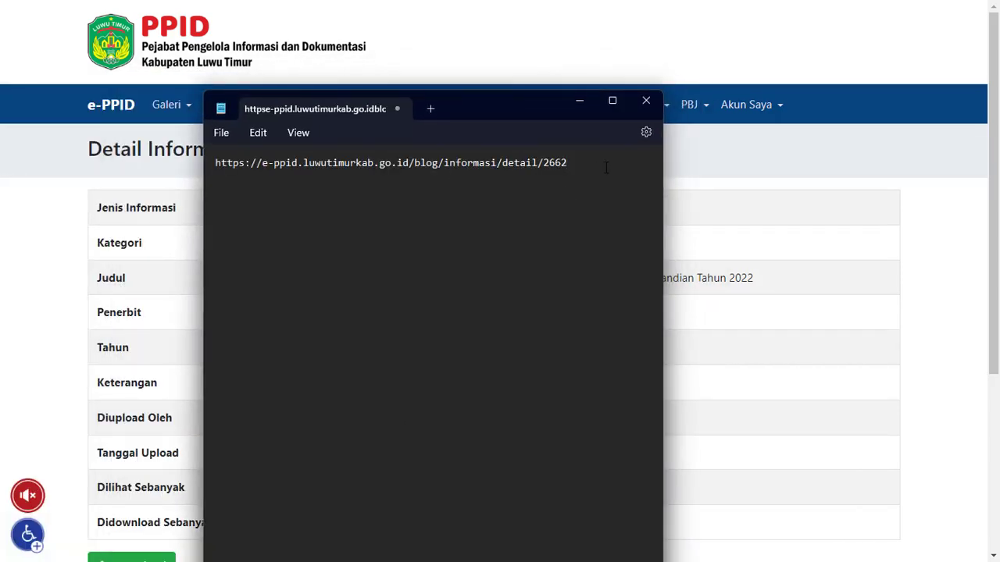
{"action": "key", "text": "ctrl+a"}
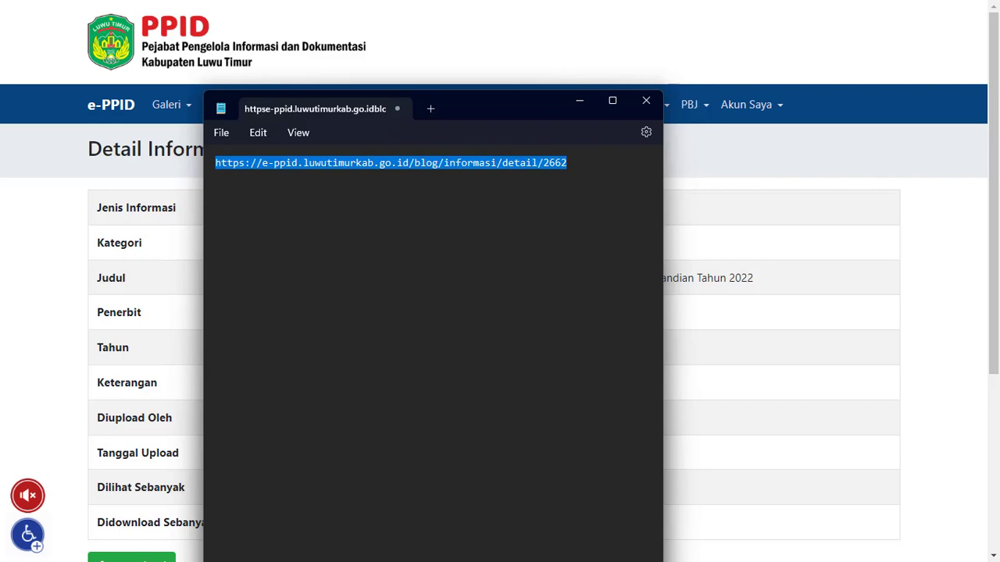
{"action": "left_click", "coordinate": [644, 102]}
{"action": "left_click", "coordinate": [451, 393]}
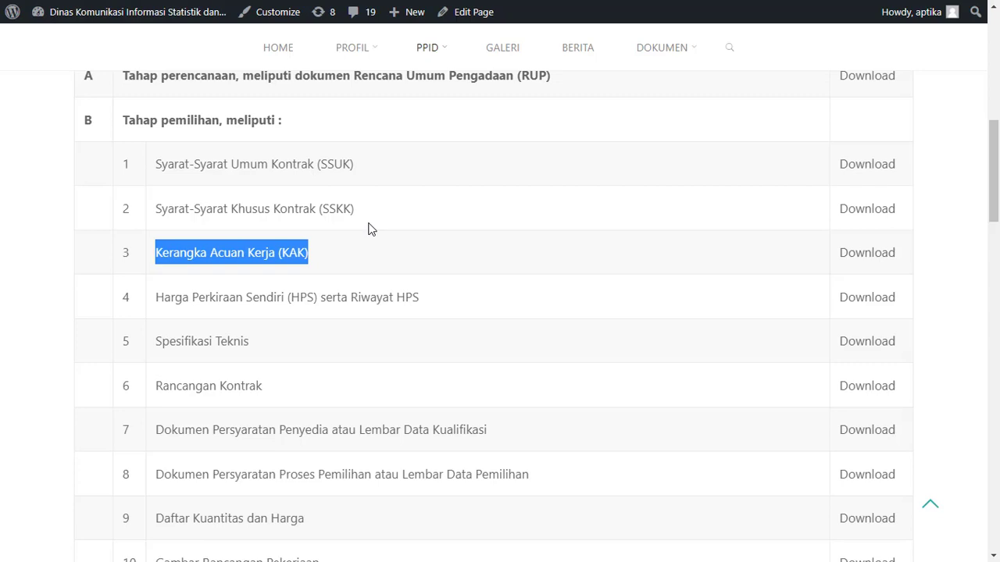
Review the published PBJ table on the WordPress site and go to the site's administration list of pages
{"action": "scroll", "coordinate": [596, 228], "scroll_direction": "up", "scroll_amount": 2}
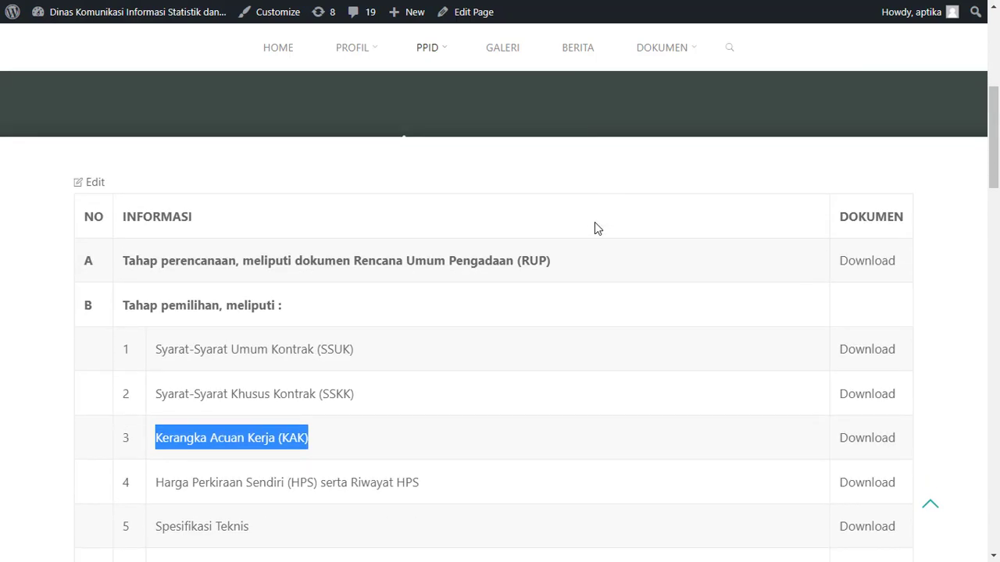
{"action": "scroll", "coordinate": [594, 228], "scroll_direction": "down", "scroll_amount": 2}
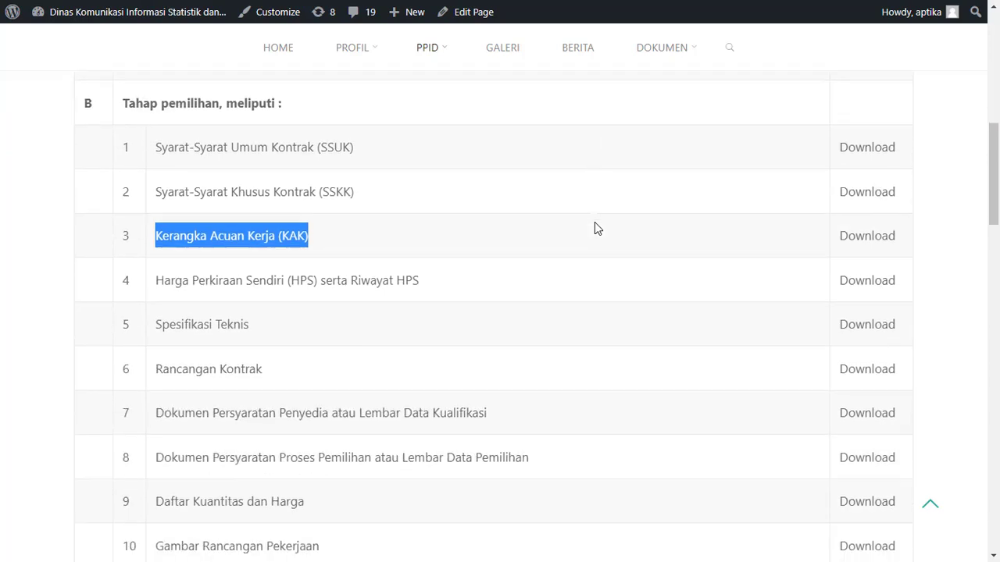
{"action": "left_click", "coordinate": [489, 250]}
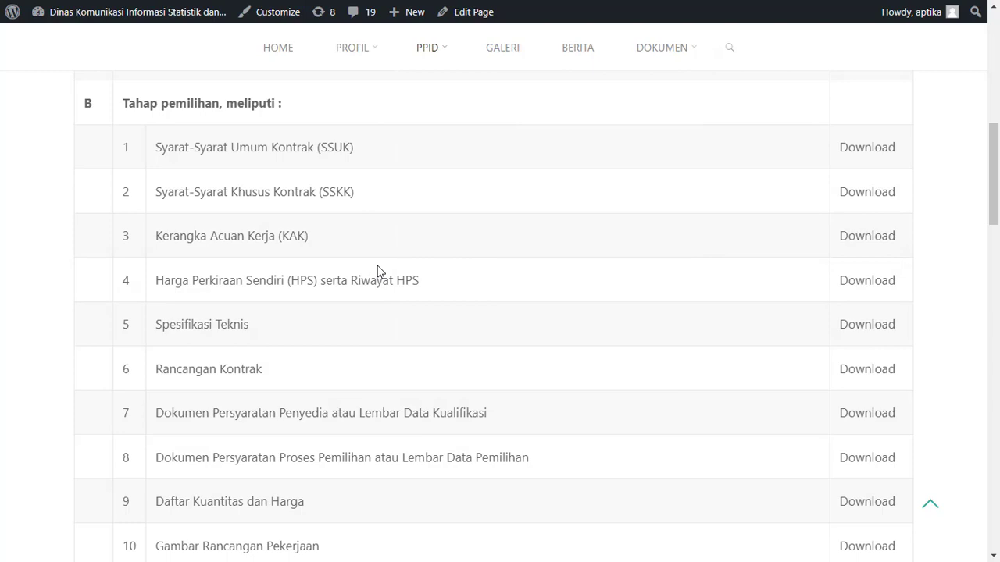
{"action": "mouse_move", "coordinate": [56, 19]}
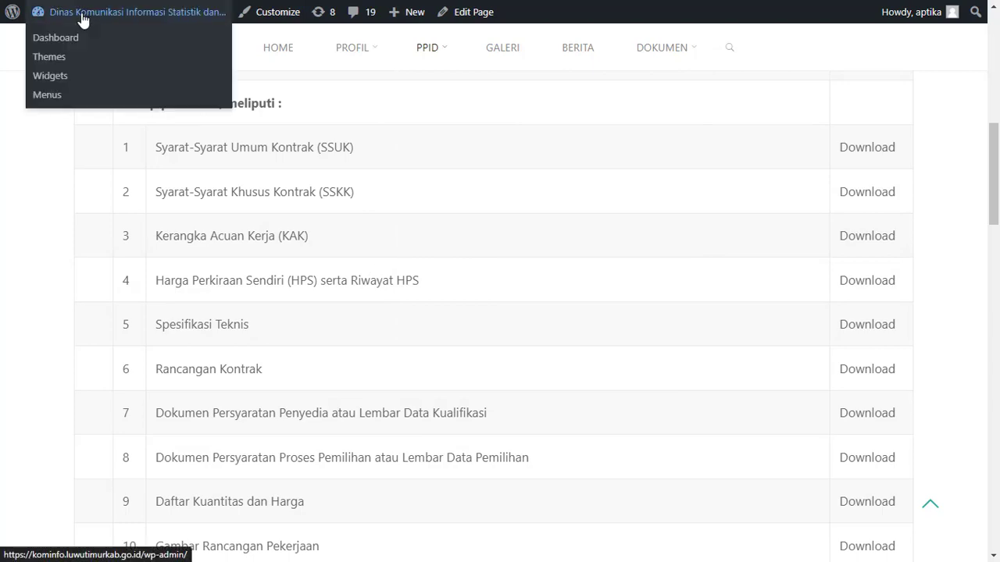
{"action": "left_click", "coordinate": [83, 19]}
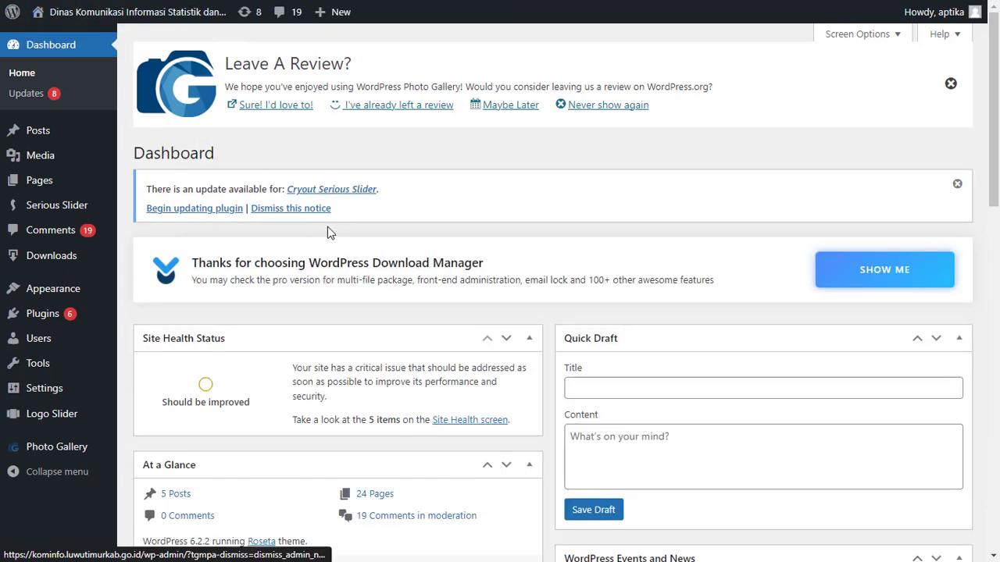
{"action": "left_click", "coordinate": [43, 185]}
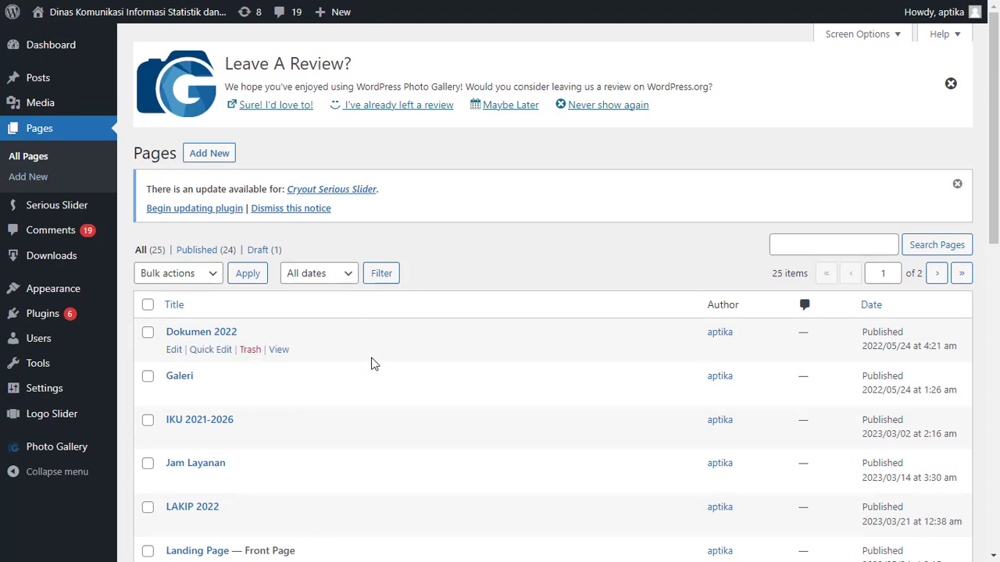
Search the pages for "pbj" and open PBJ DISKOMINFO-SP Tahun 2022 for editing
{"action": "scroll", "coordinate": [372, 363], "scroll_direction": "down", "scroll_amount": 2}
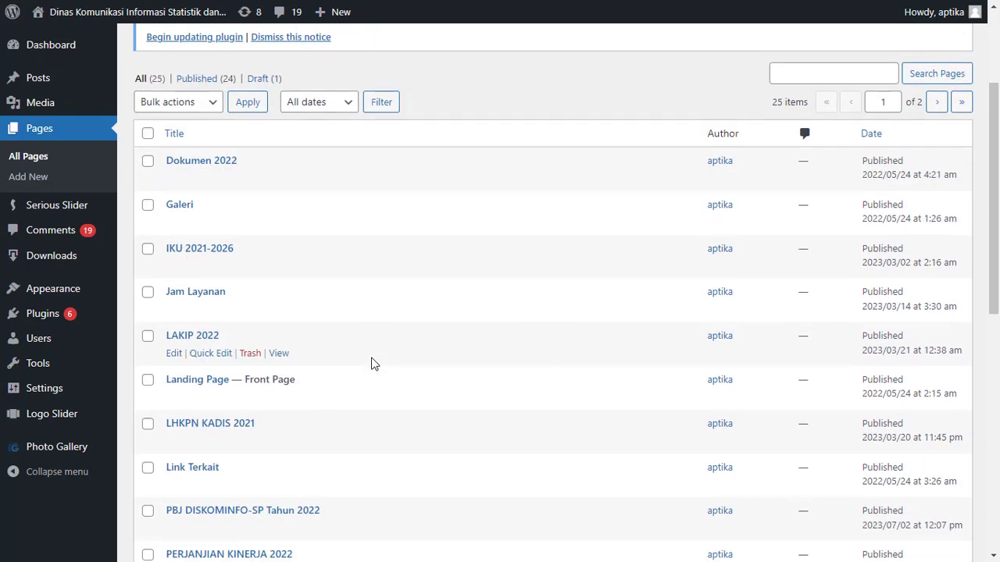
{"action": "scroll", "coordinate": [371, 364], "scroll_direction": "down", "scroll_amount": 2}
{"action": "scroll", "coordinate": [372, 364], "scroll_direction": "up", "scroll_amount": 5}
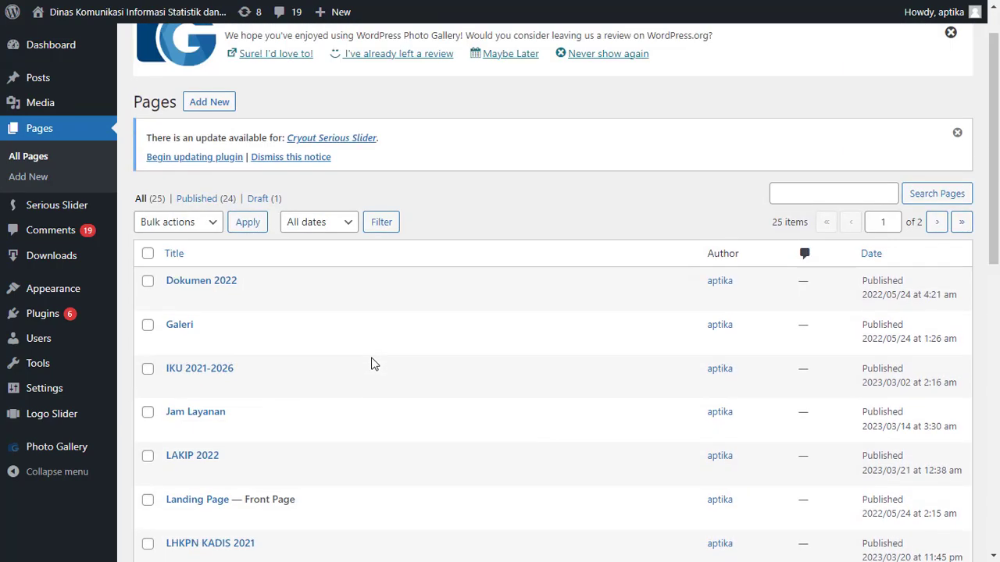
{"action": "scroll", "coordinate": [372, 363], "scroll_direction": "up", "scroll_amount": 1}
{"action": "left_click", "coordinate": [812, 244]}
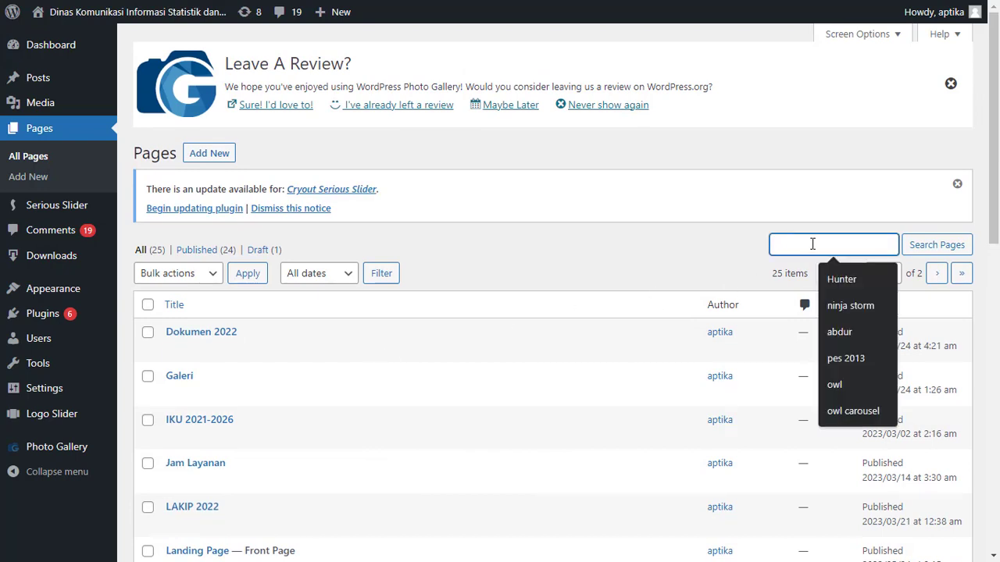
{"action": "type", "text": "pbj"}
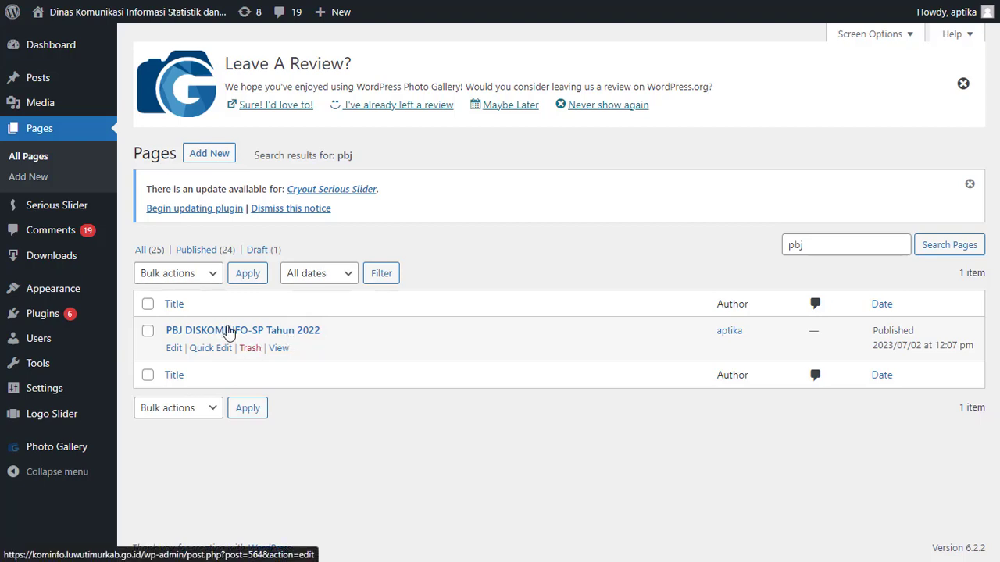
{"action": "left_click", "coordinate": [228, 331]}
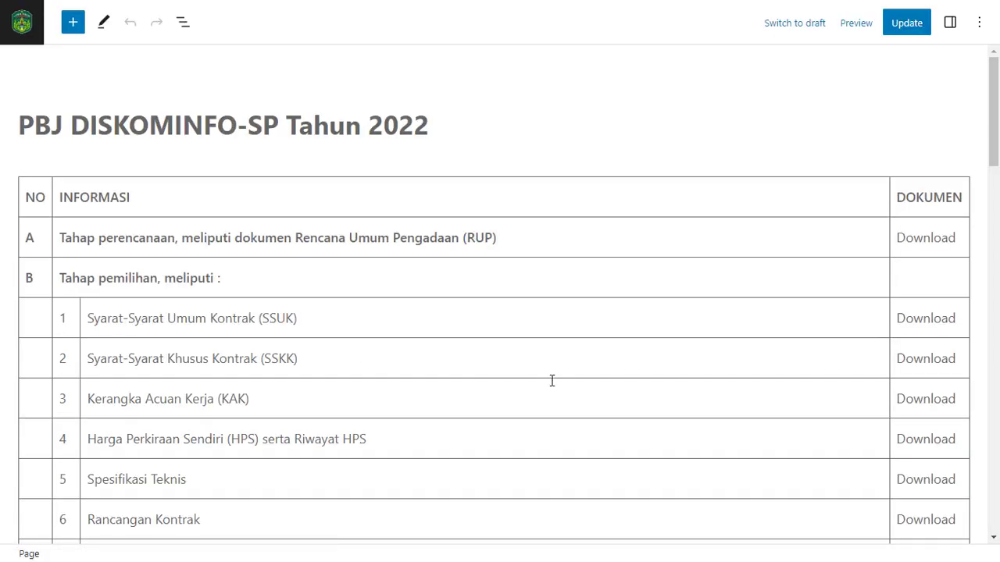
{"action": "scroll", "coordinate": [551, 380], "scroll_direction": "down", "scroll_amount": 6}
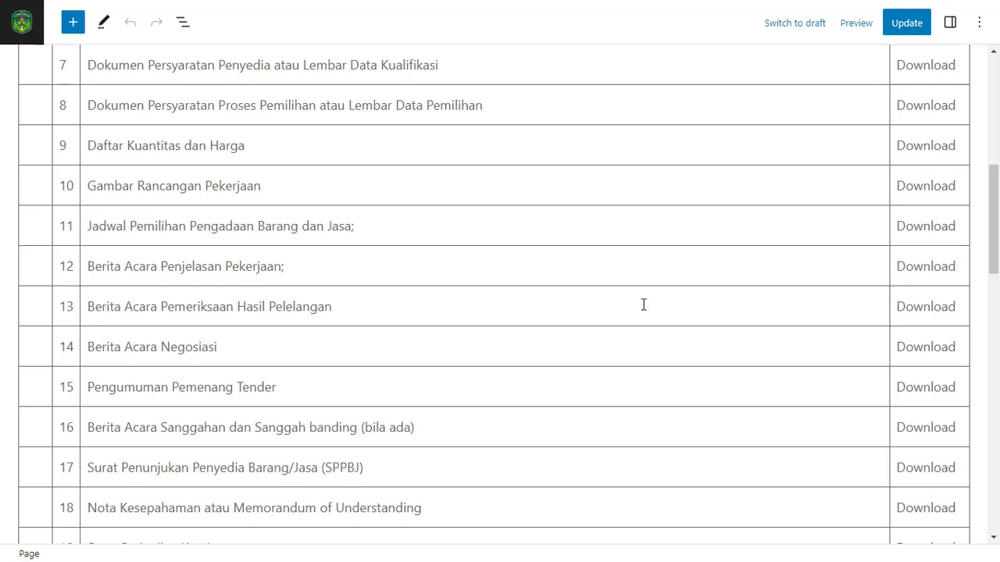
{"action": "scroll", "coordinate": [643, 305], "scroll_direction": "down", "scroll_amount": 1}
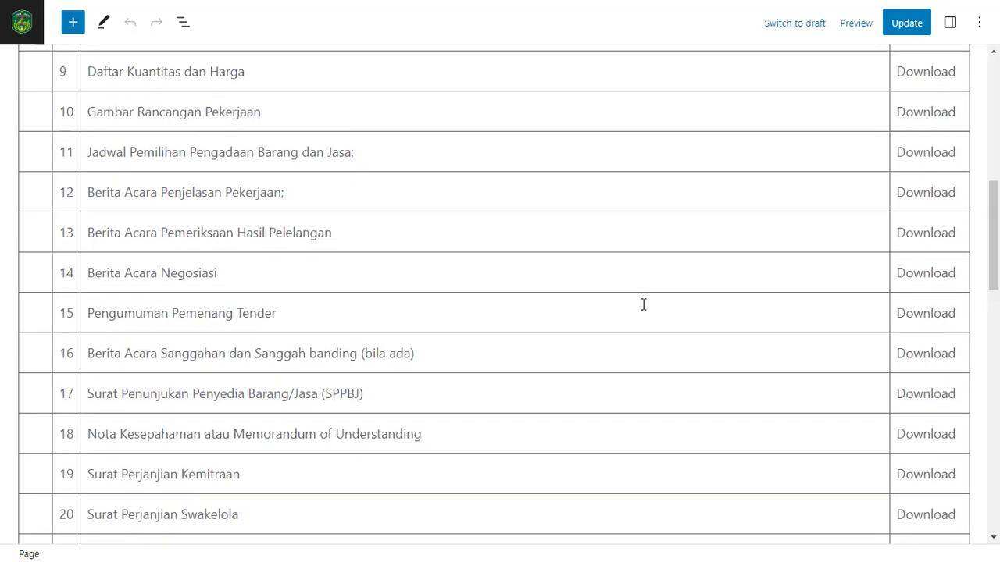
{"action": "scroll", "coordinate": [643, 304], "scroll_direction": "down", "scroll_amount": 6}
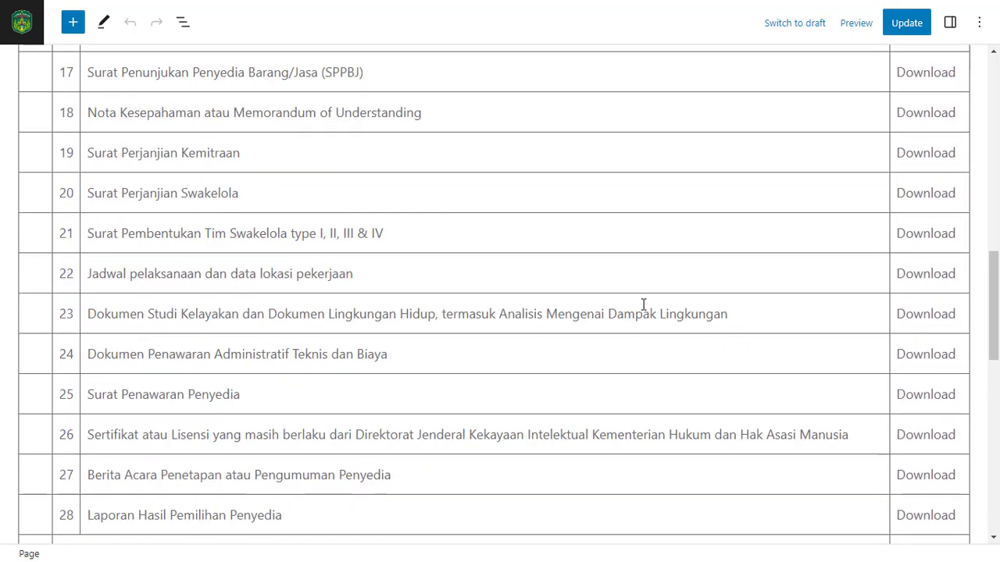
{"action": "scroll", "coordinate": [642, 304], "scroll_direction": "up", "scroll_amount": 10}
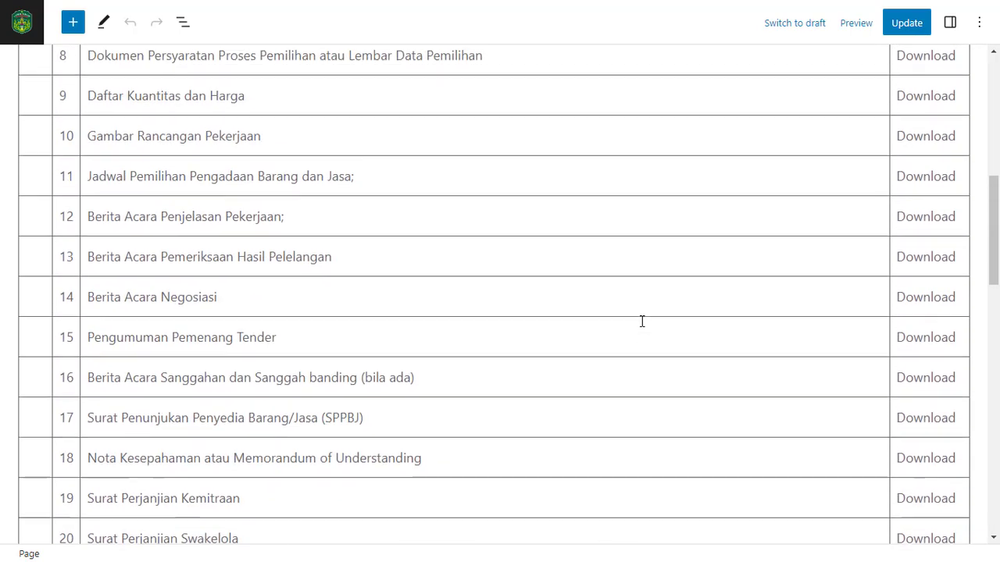
{"action": "scroll", "coordinate": [642, 321], "scroll_direction": "up", "scroll_amount": 2}
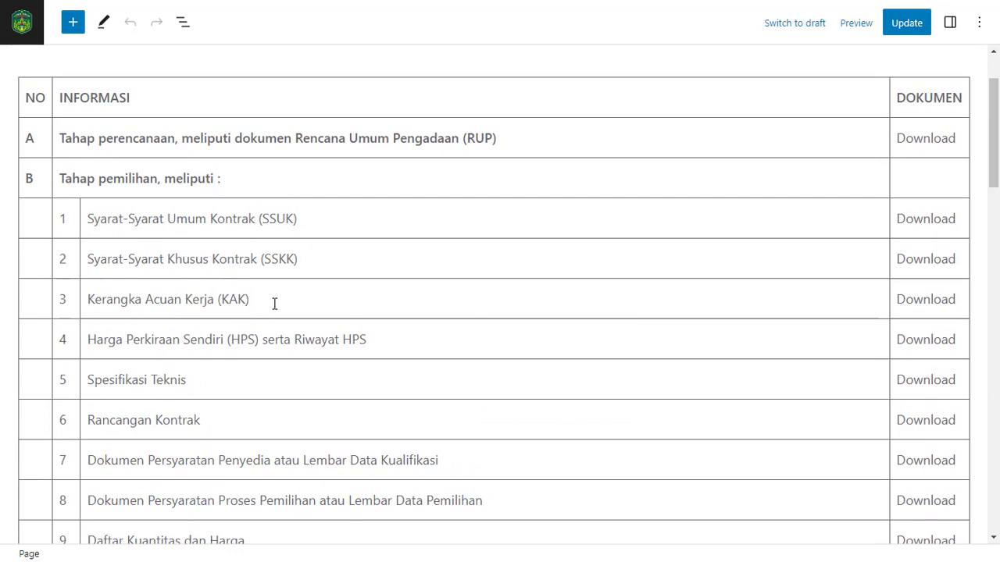
{"action": "double_click", "coordinate": [941, 300]}
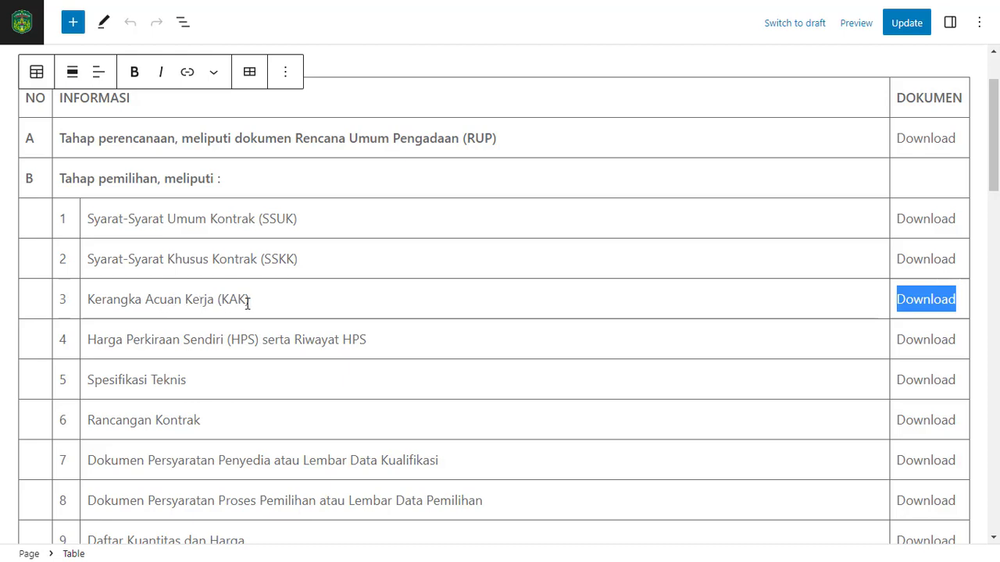
{"action": "left_click", "coordinate": [185, 74]}
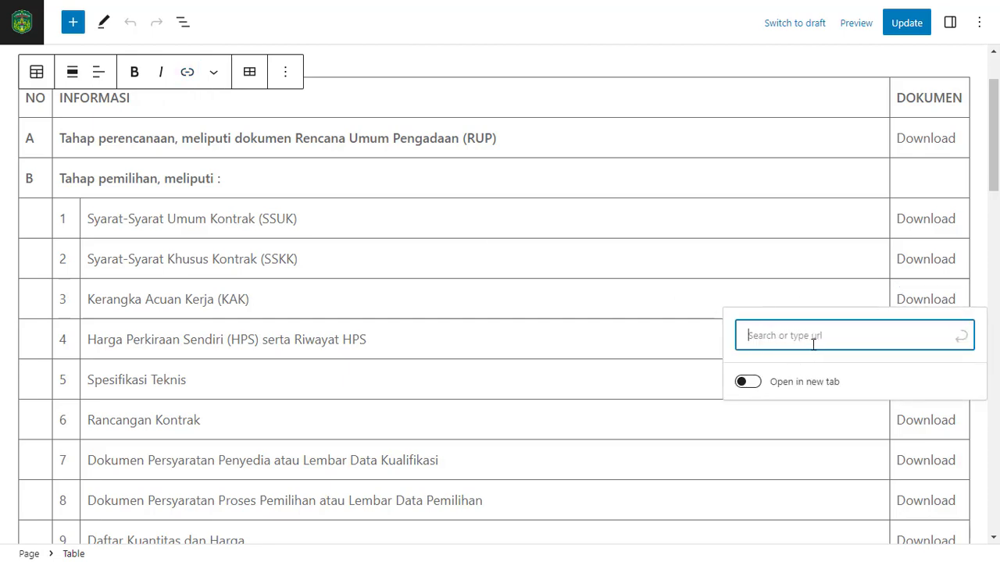
{"action": "type", "text": "https://e-ppid.luwutimurkab.go.id/blog/informasi/detail/2662"}
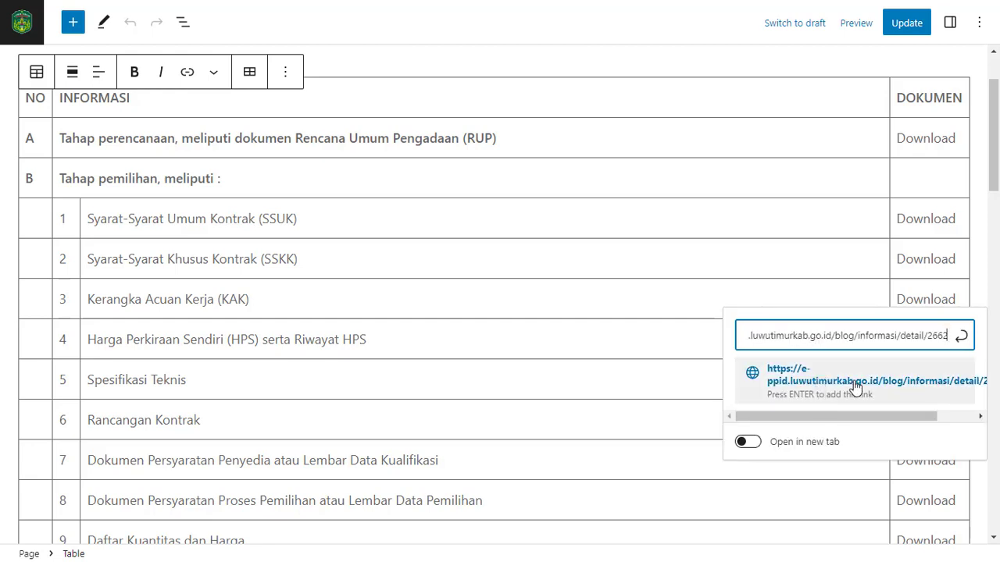
{"action": "left_click_drag", "start_coordinate": [825, 417], "coordinate": [777, 404]}
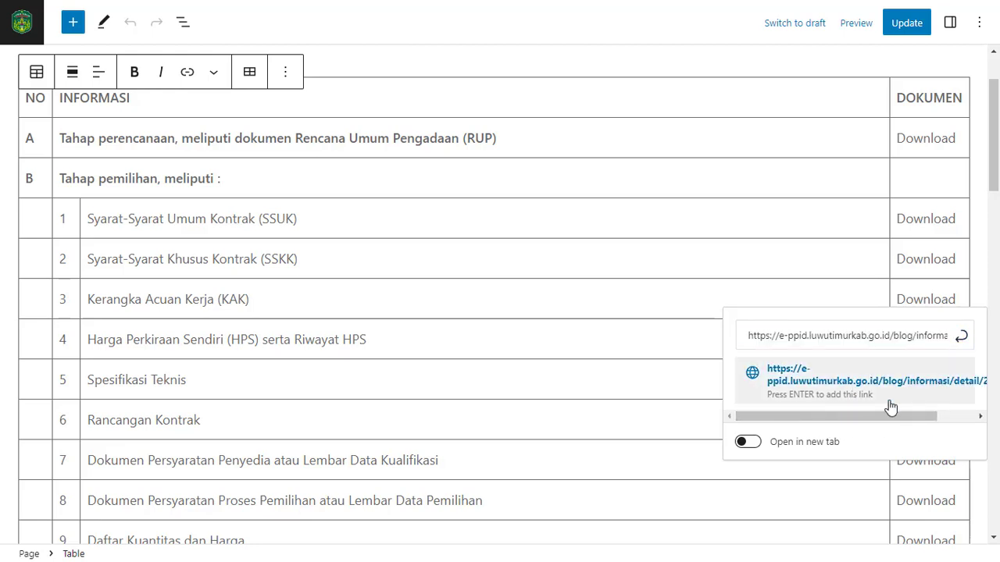
{"action": "left_click", "coordinate": [960, 337]}
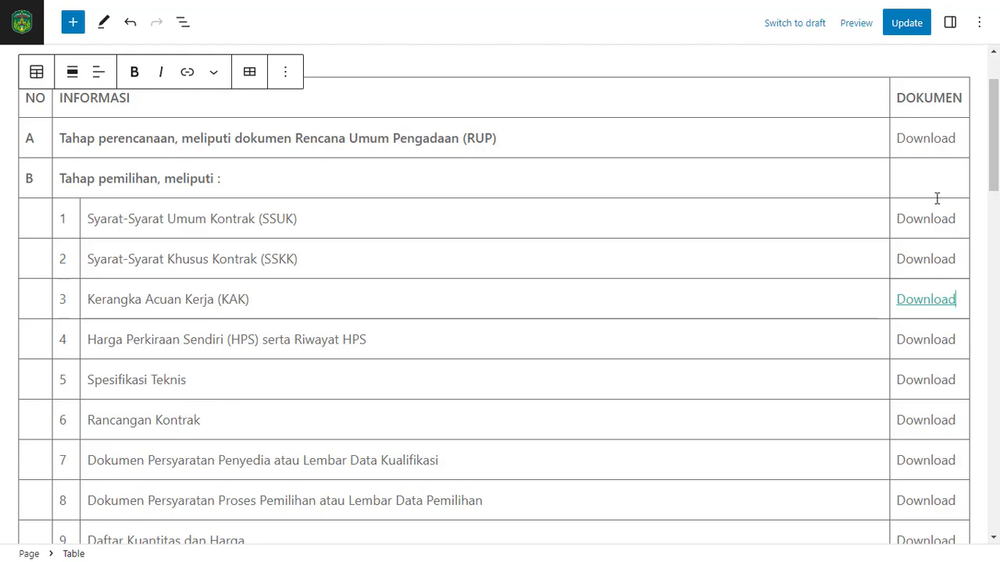
{"action": "left_click", "coordinate": [905, 25]}
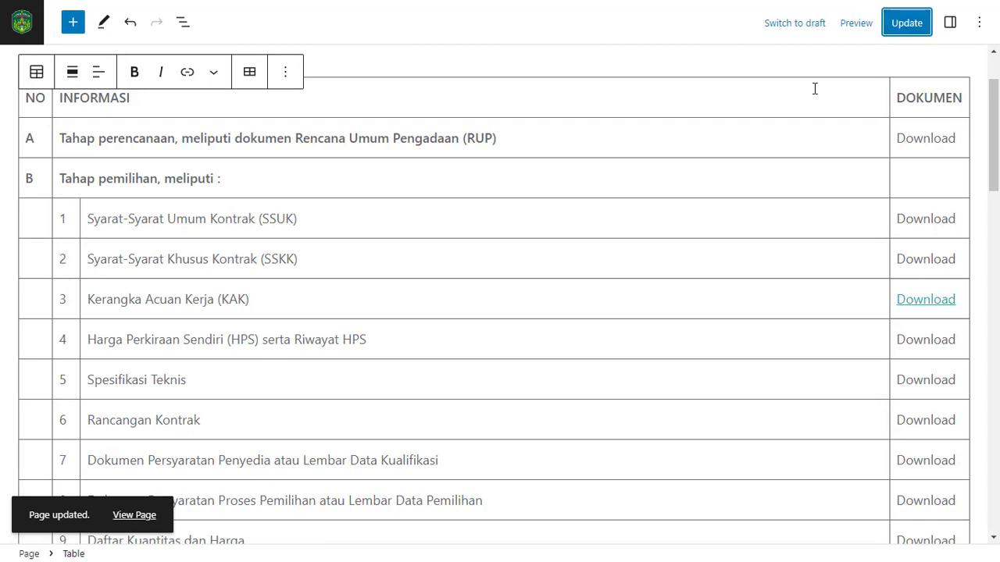
Leave the editor, visit the public site and view the document table on the PBJ Tahun 2022 page under PPID
{"action": "left_click", "coordinate": [23, 25]}
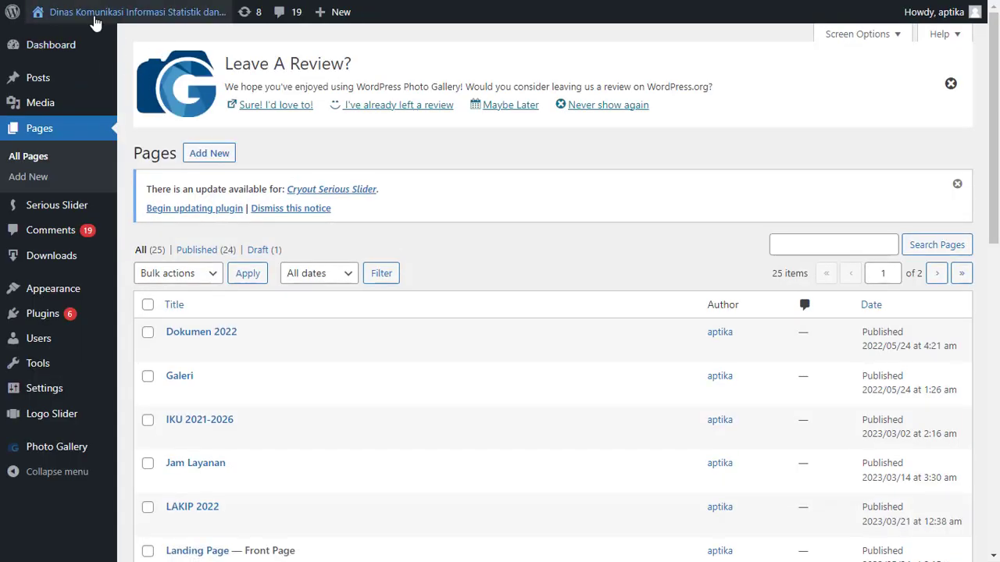
{"action": "mouse_move", "coordinate": [95, 21]}
{"action": "left_click", "coordinate": [81, 44]}
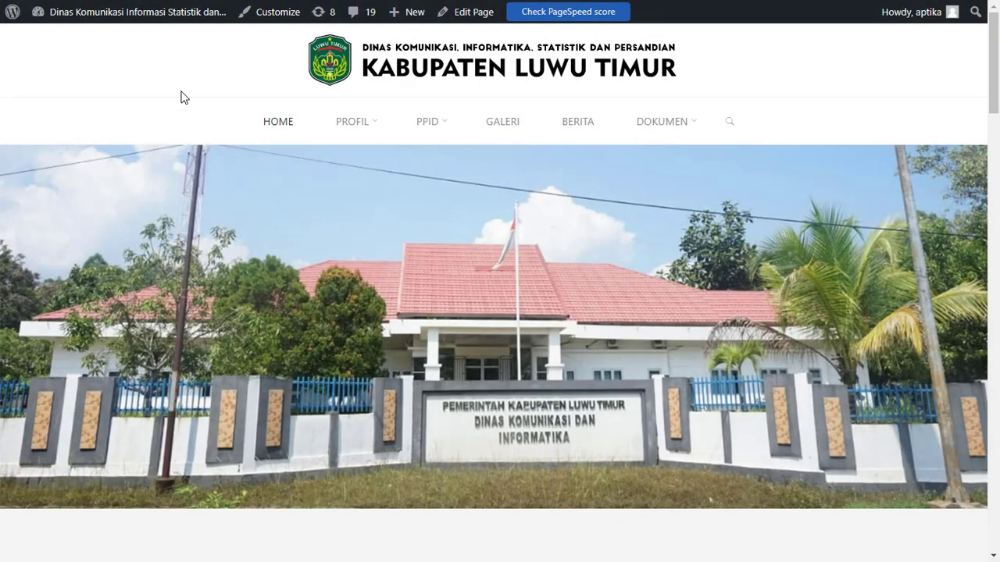
{"action": "mouse_move", "coordinate": [435, 130]}
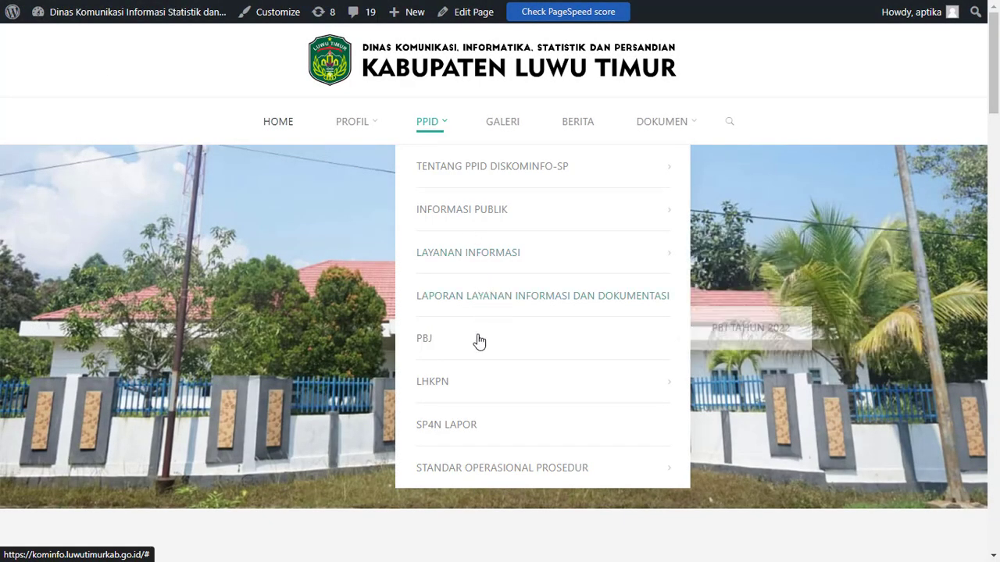
{"action": "mouse_move", "coordinate": [478, 341]}
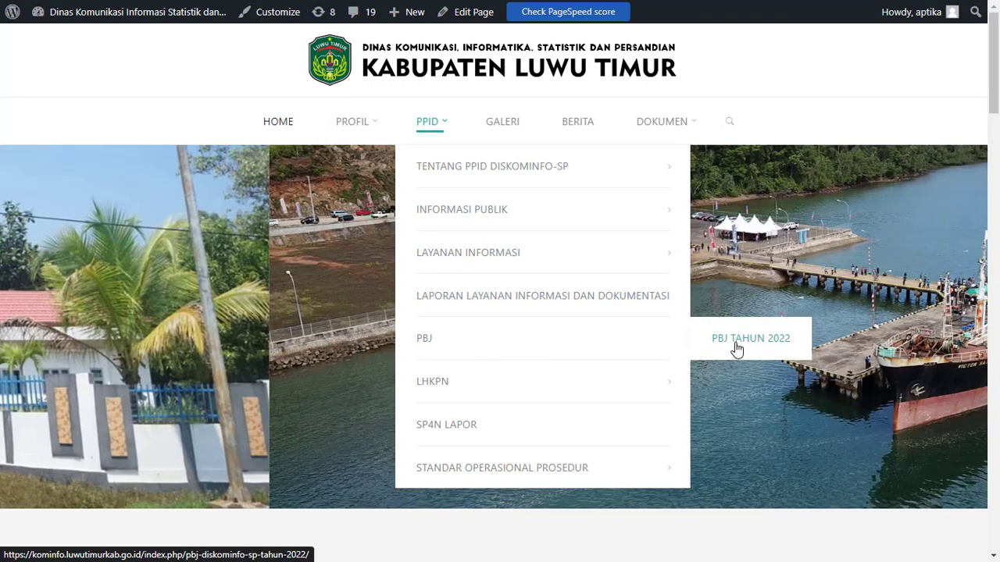
{"action": "left_click", "coordinate": [736, 349]}
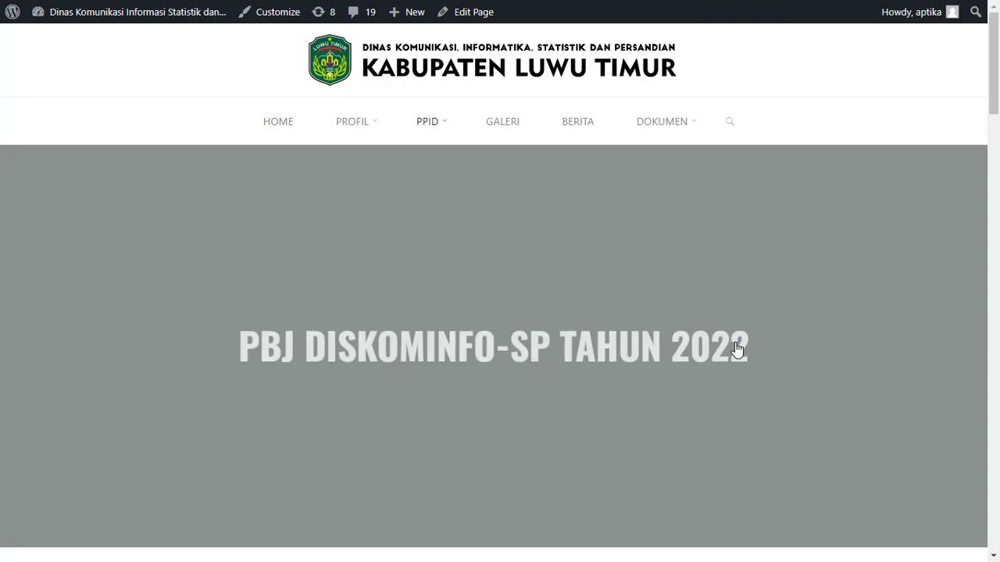
{"action": "scroll", "coordinate": [774, 287], "scroll_direction": "down", "scroll_amount": 4}
{"action": "scroll", "coordinate": [775, 294], "scroll_direction": "down", "scroll_amount": 3}
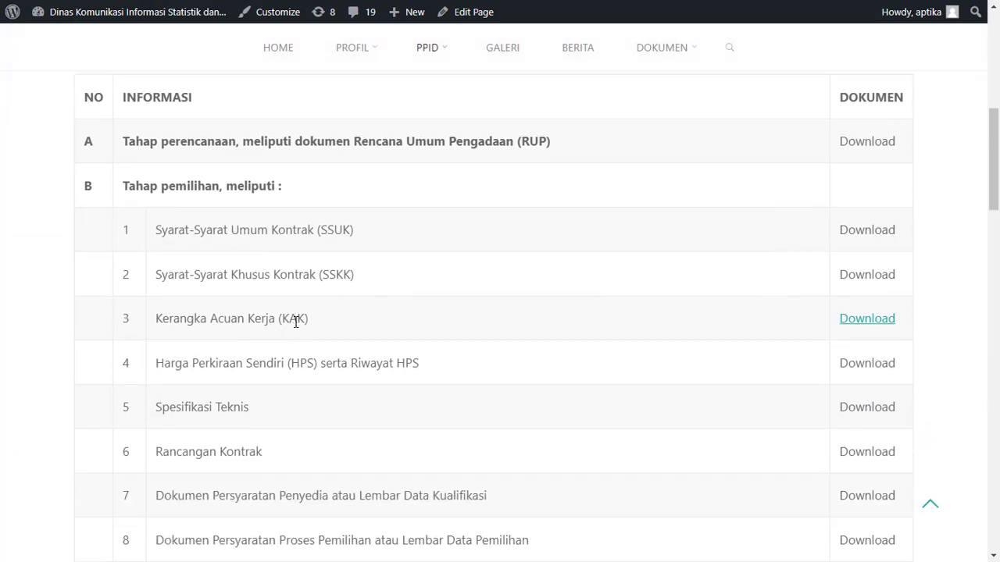
Follow the KAK row's Download link and check the e-PPID detail page it leads to
{"action": "left_click", "coordinate": [861, 319]}
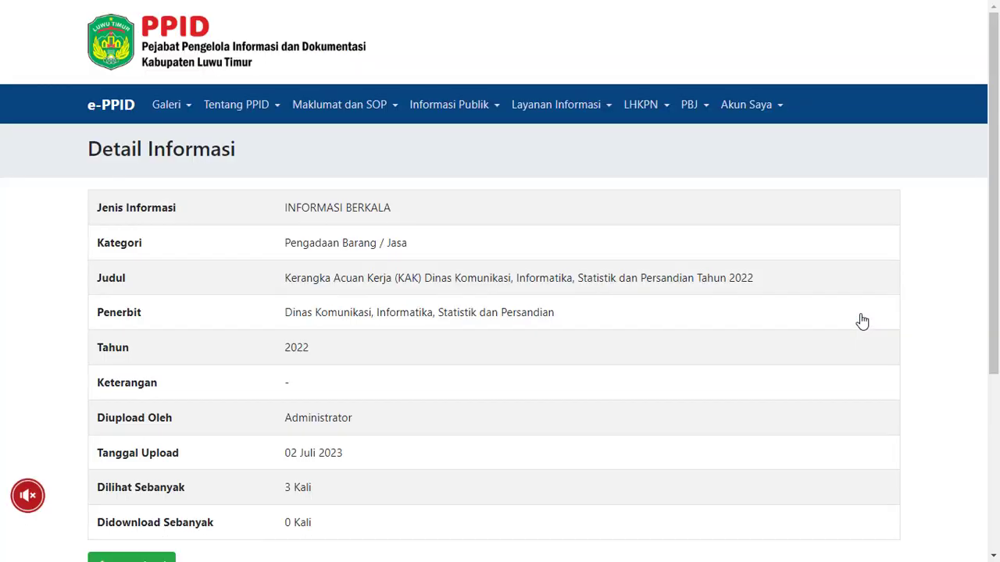
{"action": "scroll", "coordinate": [639, 270], "scroll_direction": "down", "scroll_amount": 1}
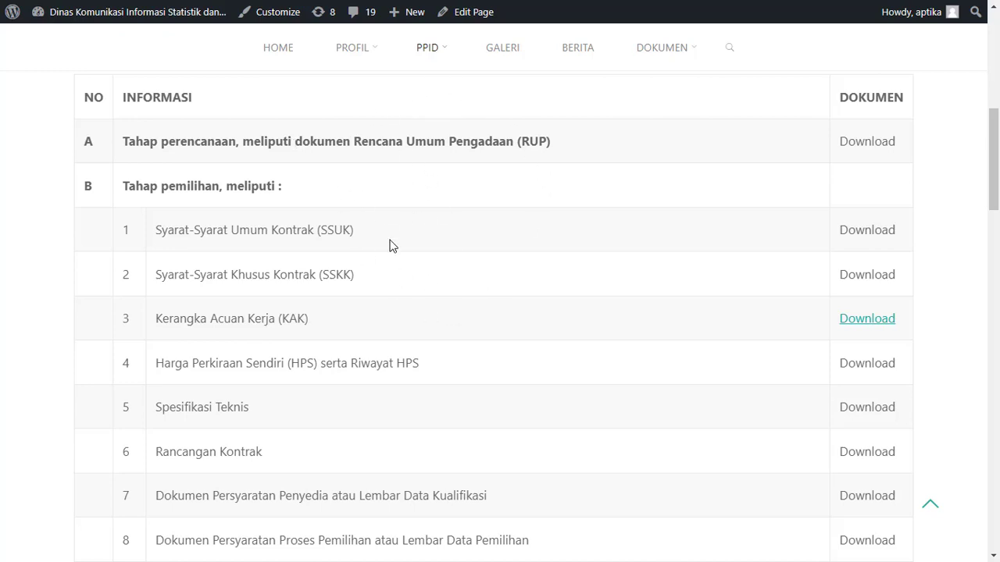
{"action": "key", "text": "ctrl+Tab"}
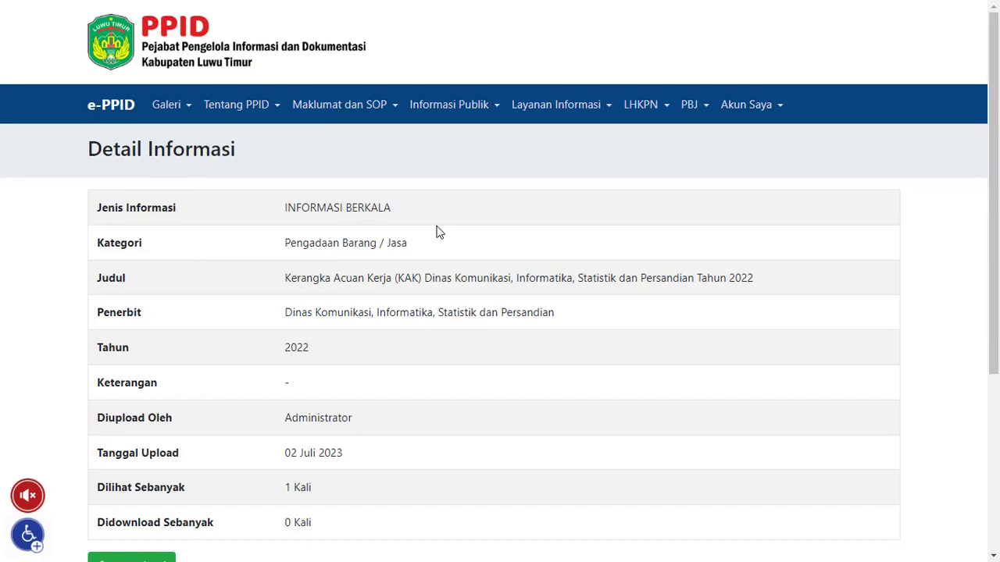